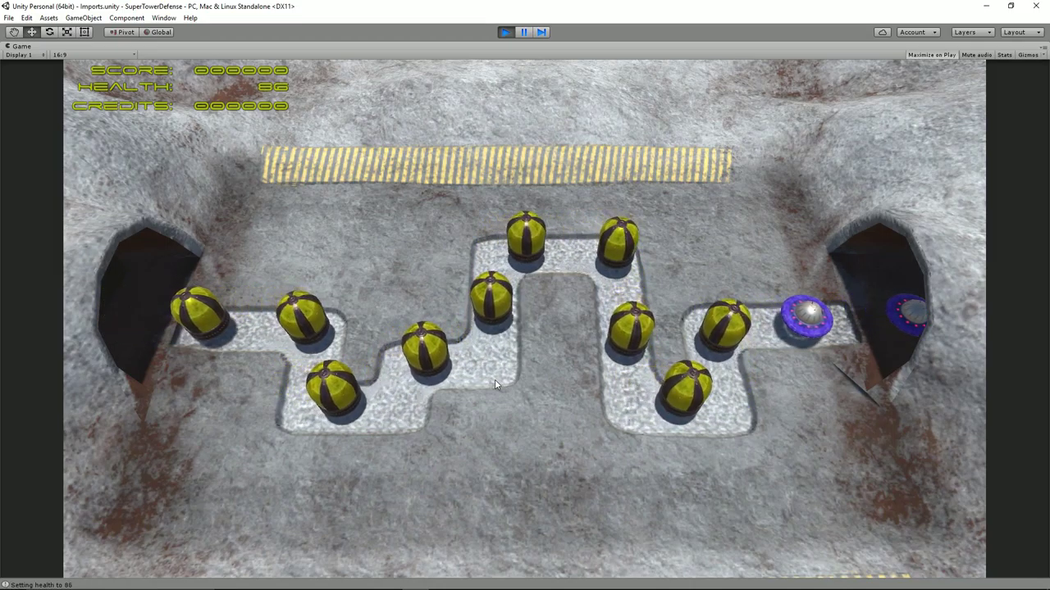
# Exit Play mode with Ctrl+P to get back to the normal editor layout
pyautogui.hotkey('ctrl', 'p')
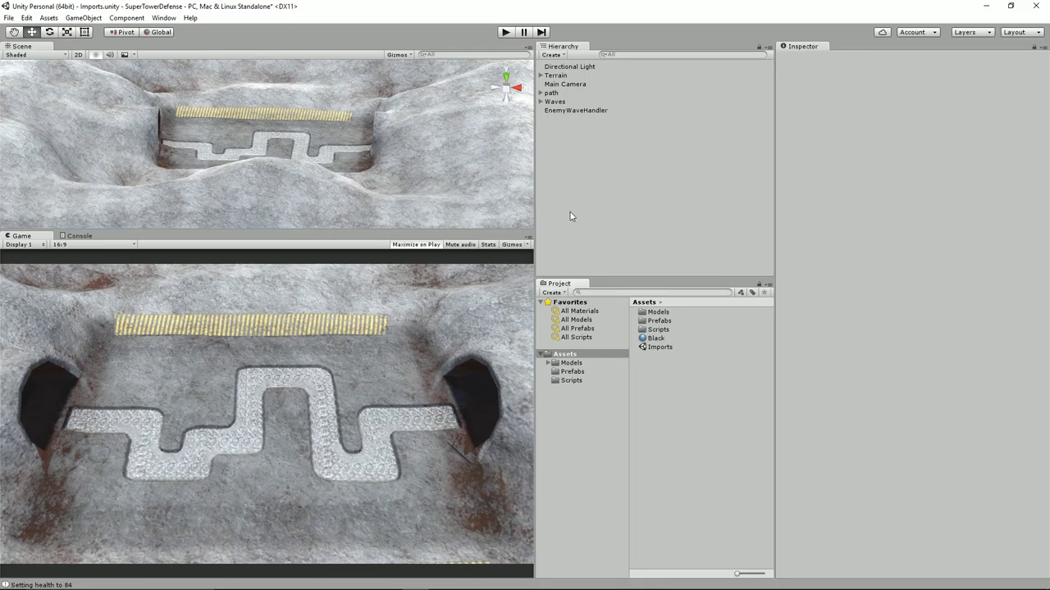
# Show the Scripts folder, play-test one enemy wave, then select the EnemyPathRoute script
pyautogui.click(569, 380)
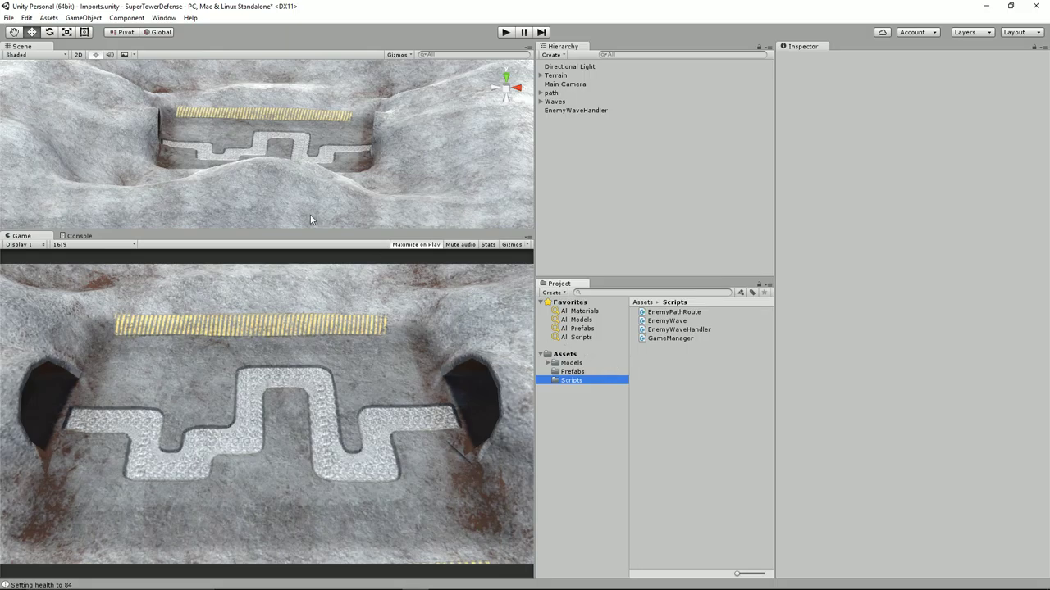
pyautogui.click(505, 32)
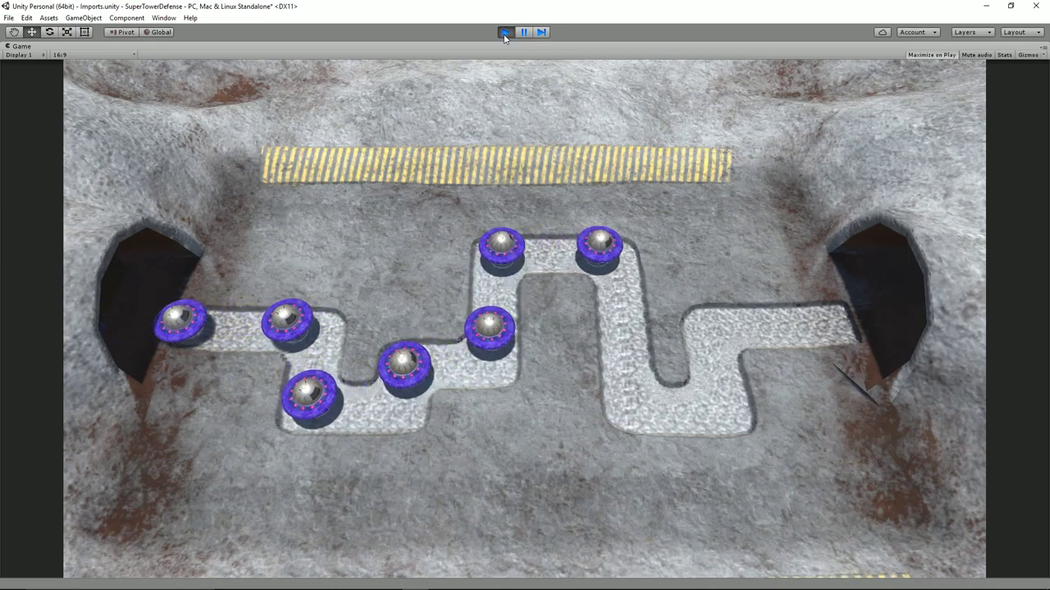
pyautogui.click(504, 32)
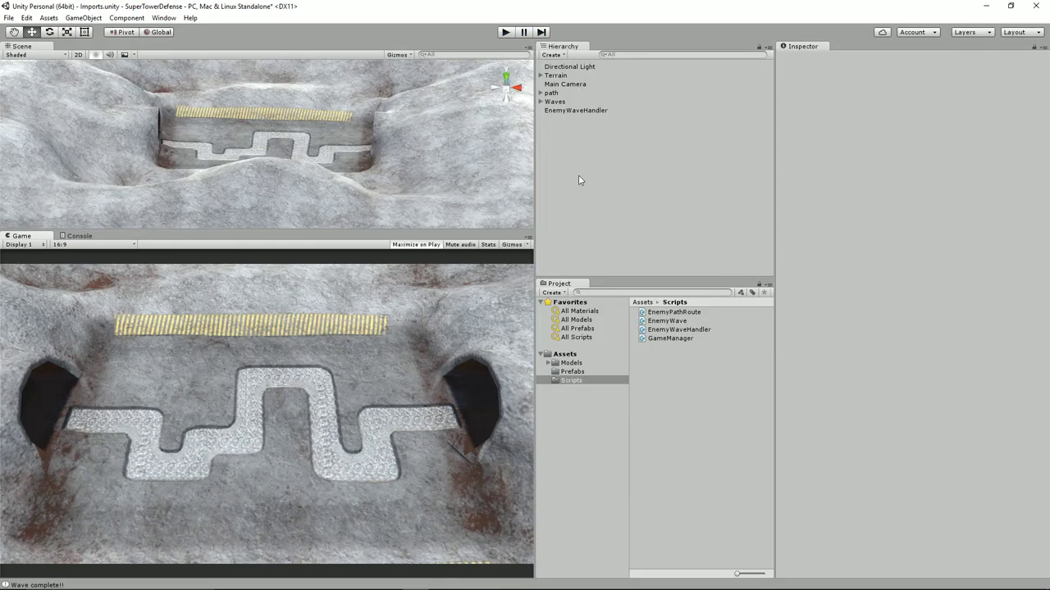
pyautogui.click(659, 313)
# Open EnemyPathRoute.cs maximized in MonoDevelop and delete the // NEW! comment above the delegate
pyautogui.doubleClick(660, 314)
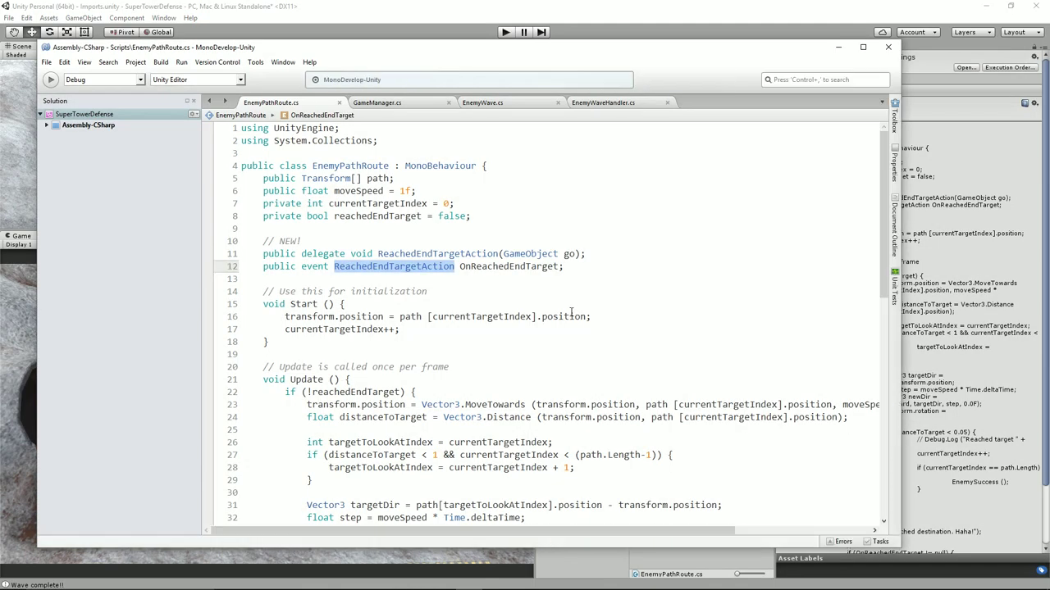
pyautogui.click(862, 47)
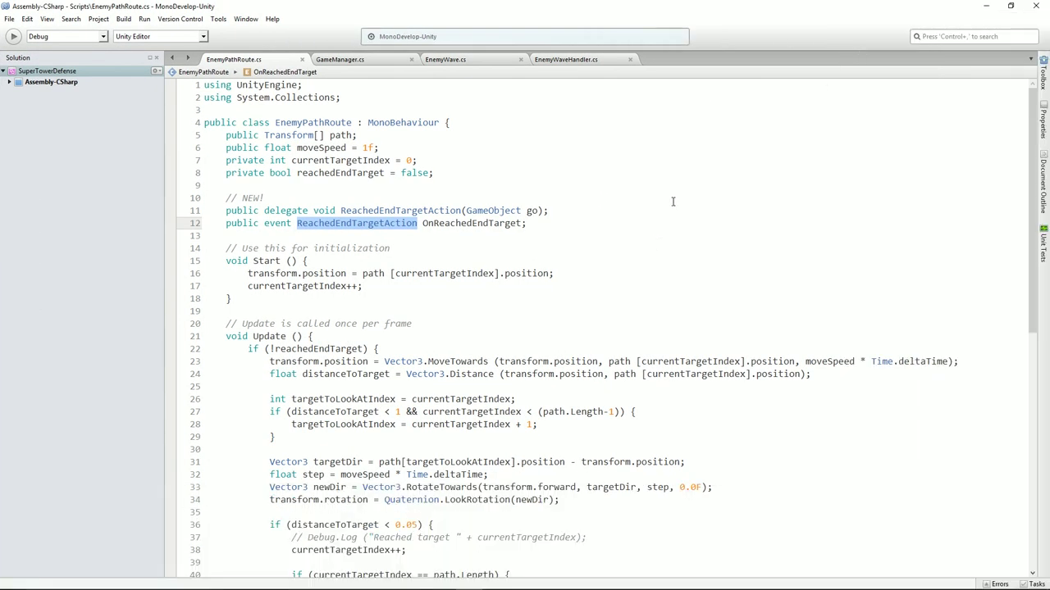
pyautogui.click(333, 191)
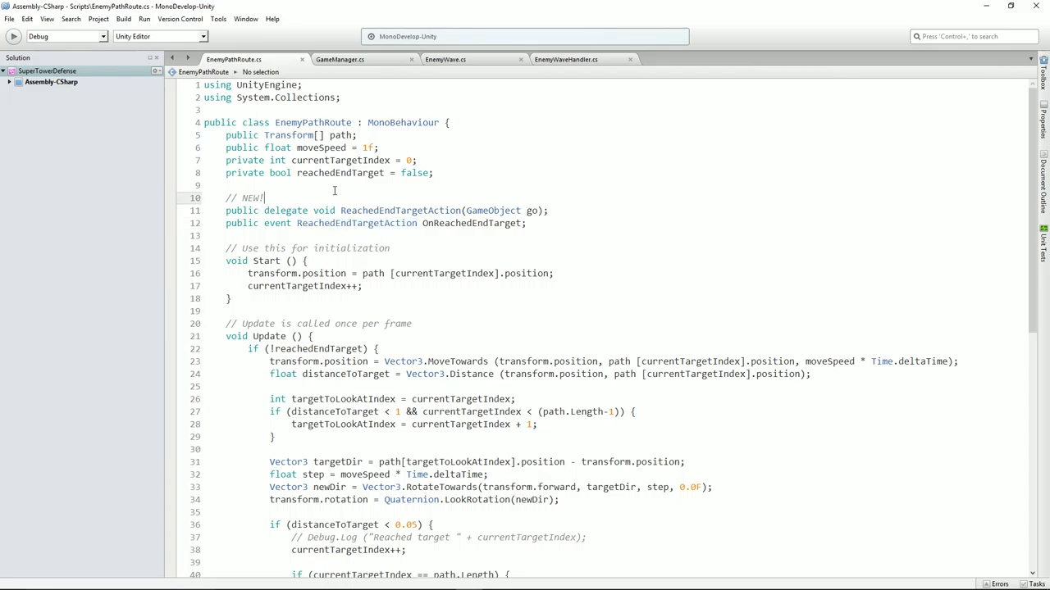
pyautogui.hotkey('shift', 'Home')
pyautogui.press('Delete')
pyautogui.press('Delete')
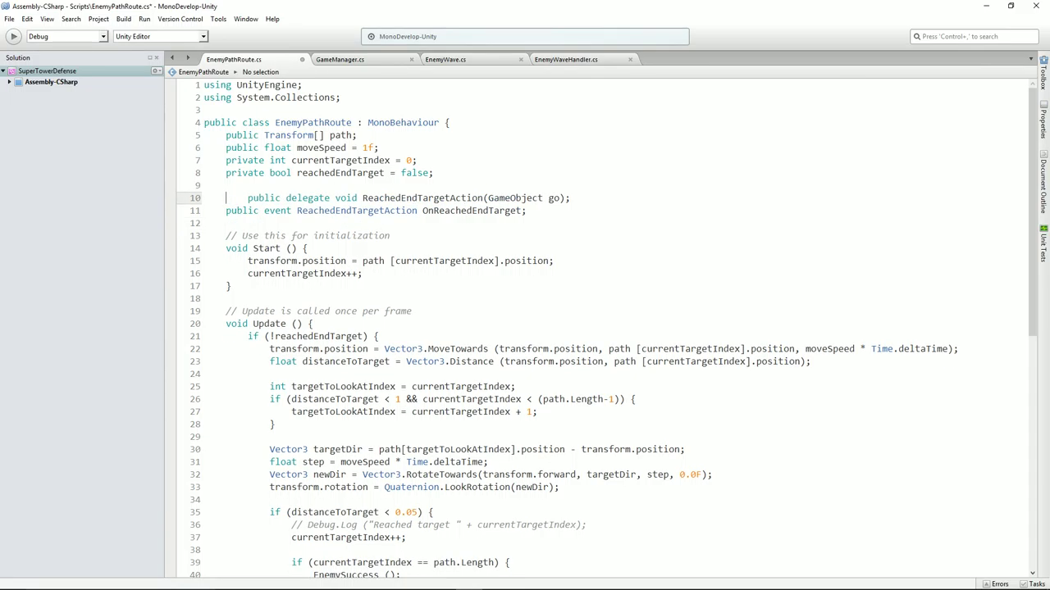
pyautogui.press('Delete')
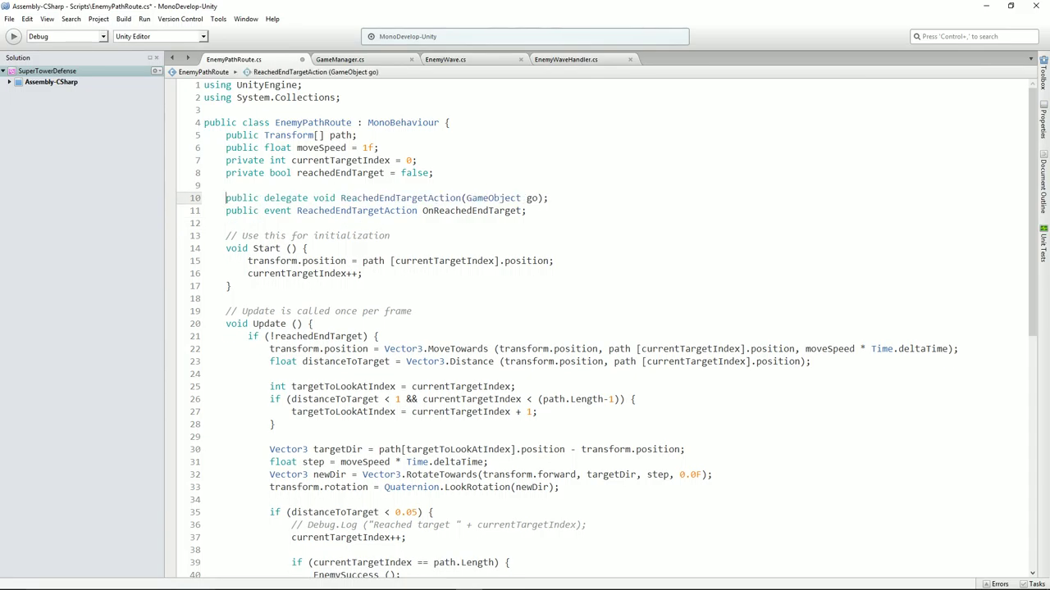
# Inspect the ReachedEndTargetAction delegate and OnReachedEndTarget event declarations
pyautogui.press('Home')
pyautogui.hotkey('shift', 'Down')
pyautogui.hotkey('shift', 'Down')
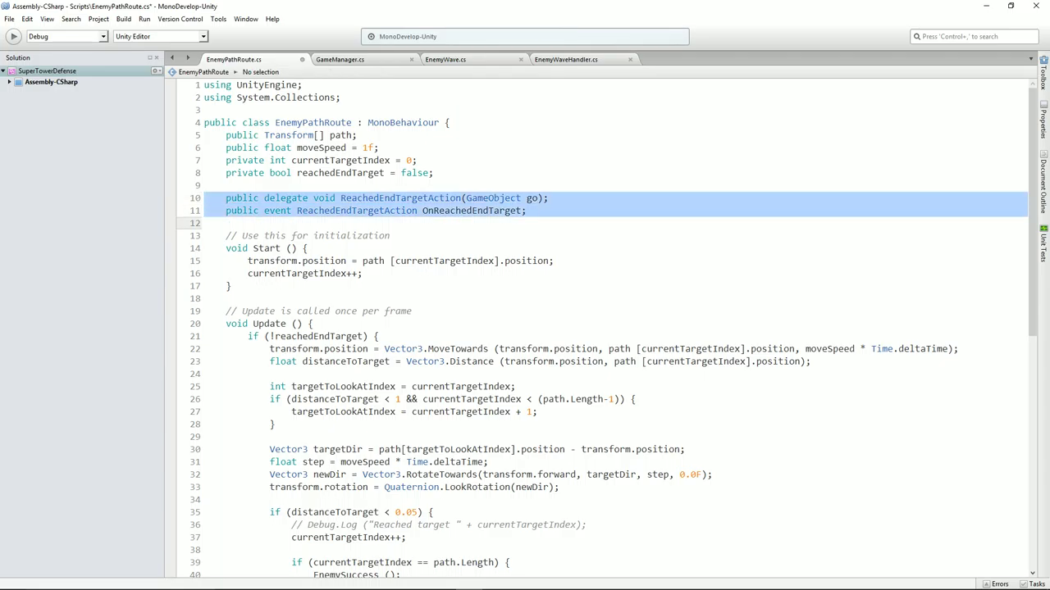
pyautogui.click(203, 197)
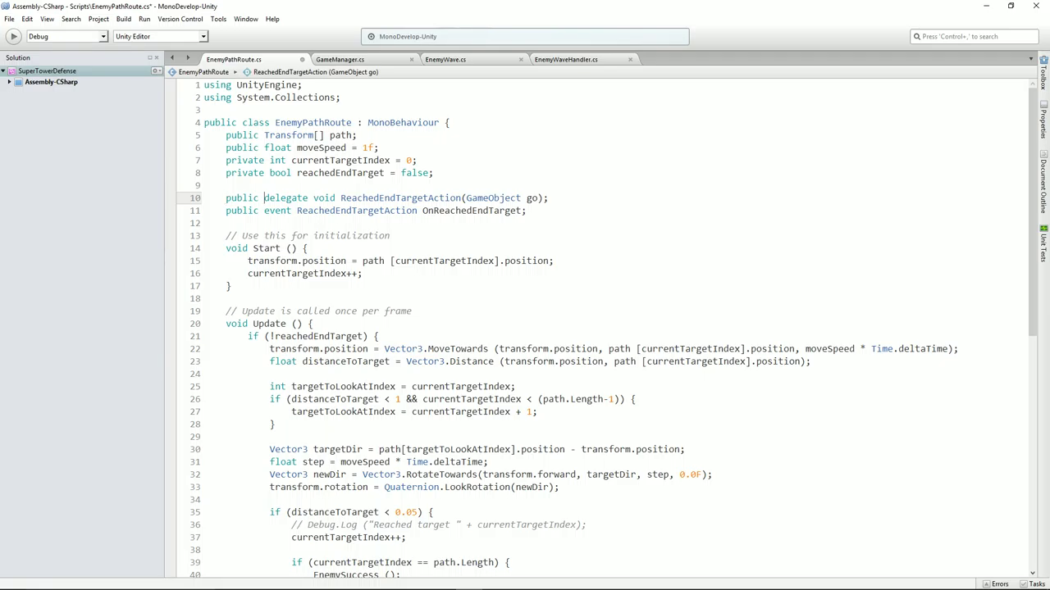
pyautogui.click(263, 211)
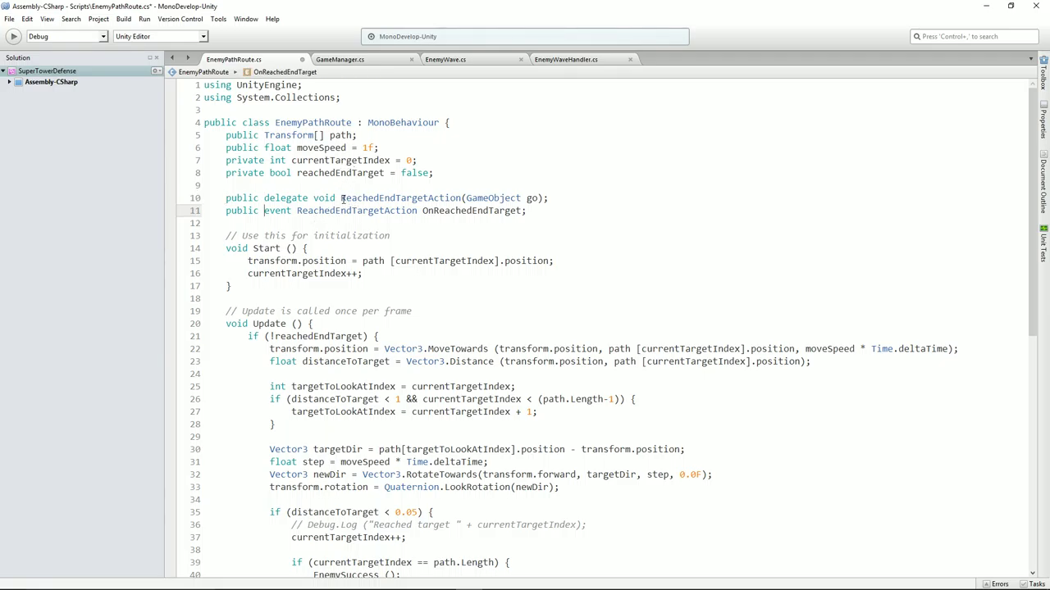
pyautogui.moveTo(340, 197); pyautogui.dragTo(543, 198)
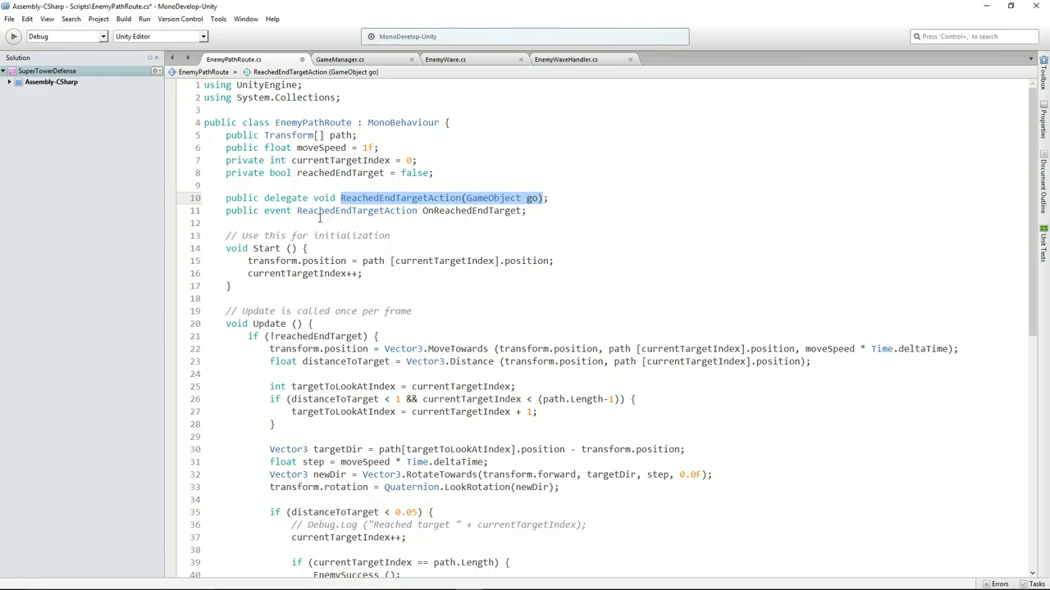
pyautogui.doubleClick(459, 211)
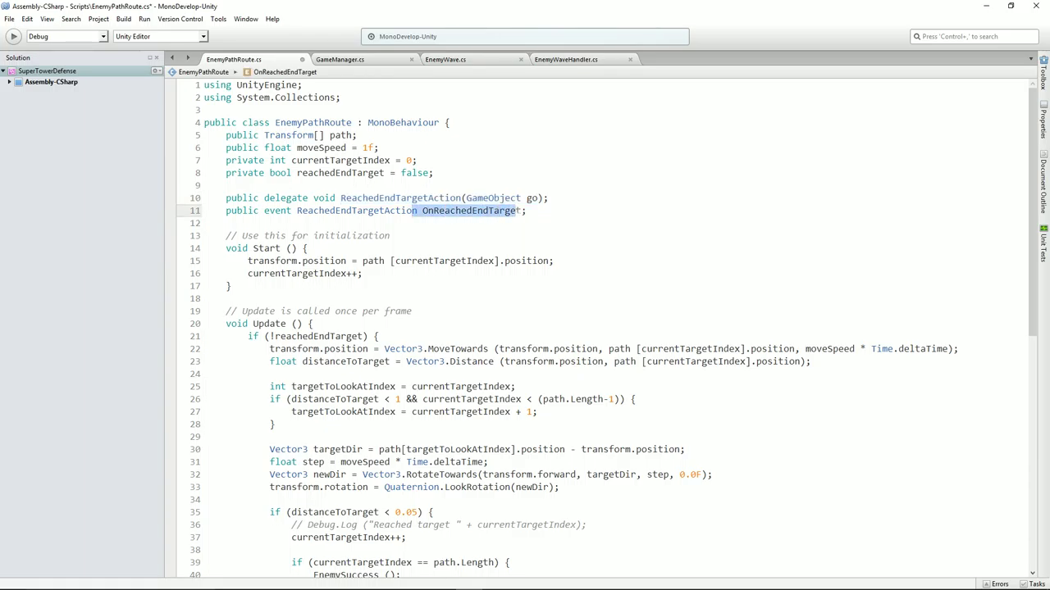
pyautogui.moveTo(445, 192)
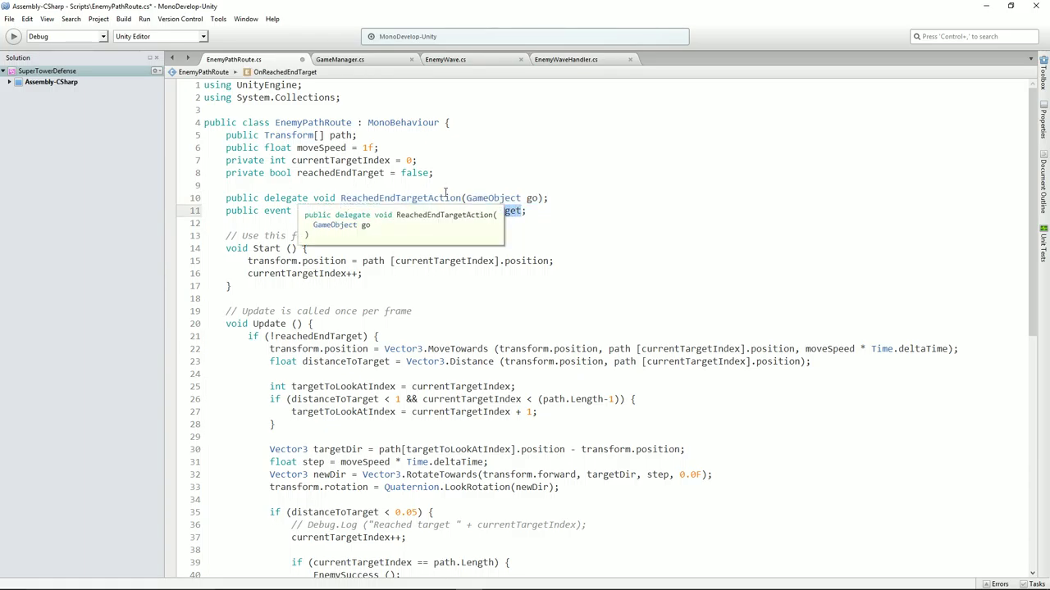
pyautogui.click(525, 173)
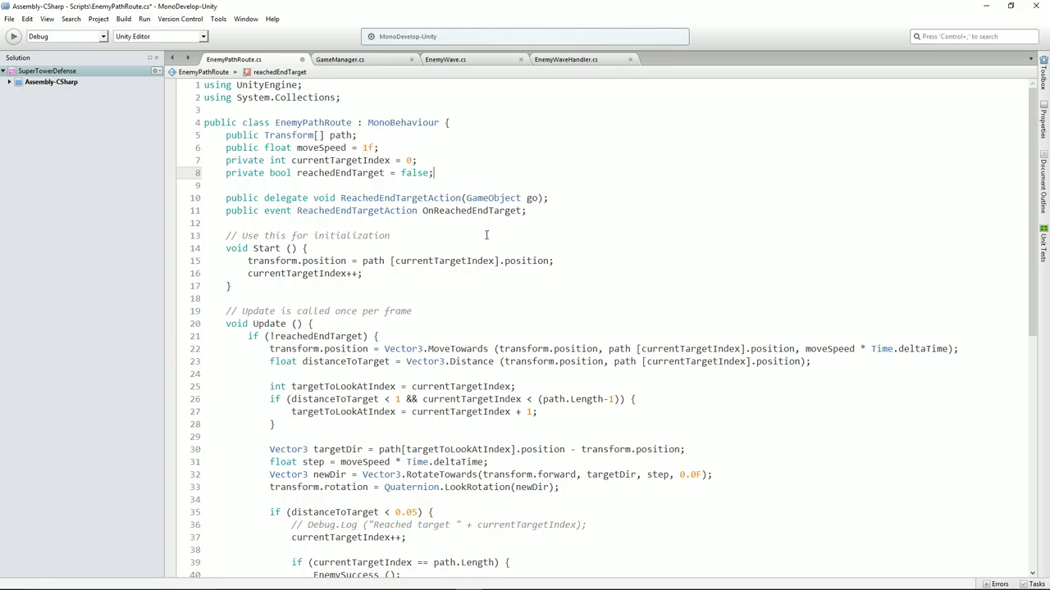
pyautogui.click(450, 348)
pyautogui.scroll(-5, 450, 362)
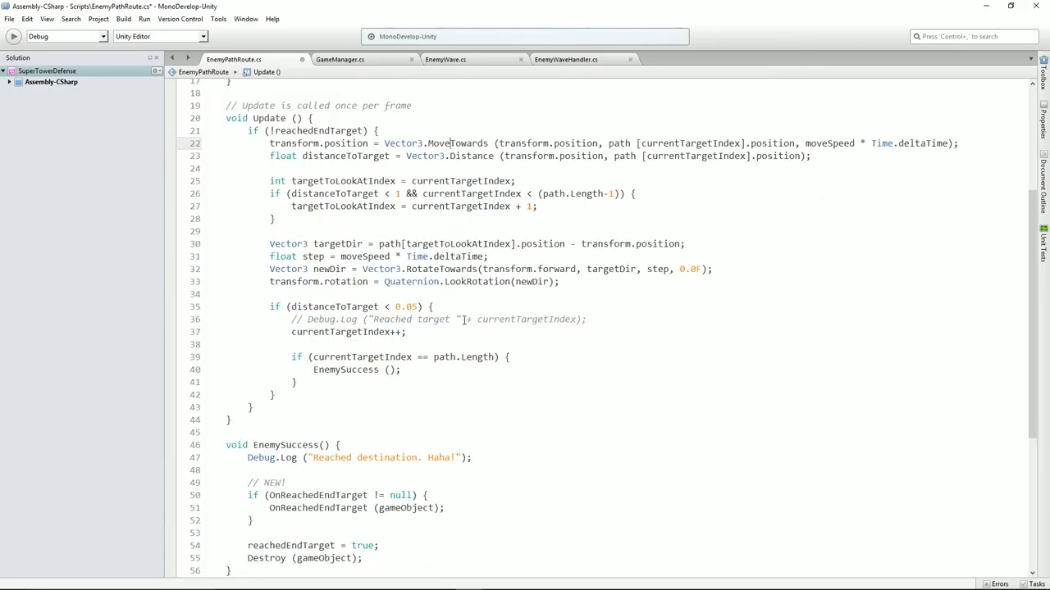
# Delete the // NEW! comment inside the EnemySuccess method
pyautogui.scroll(-3, 460, 287)
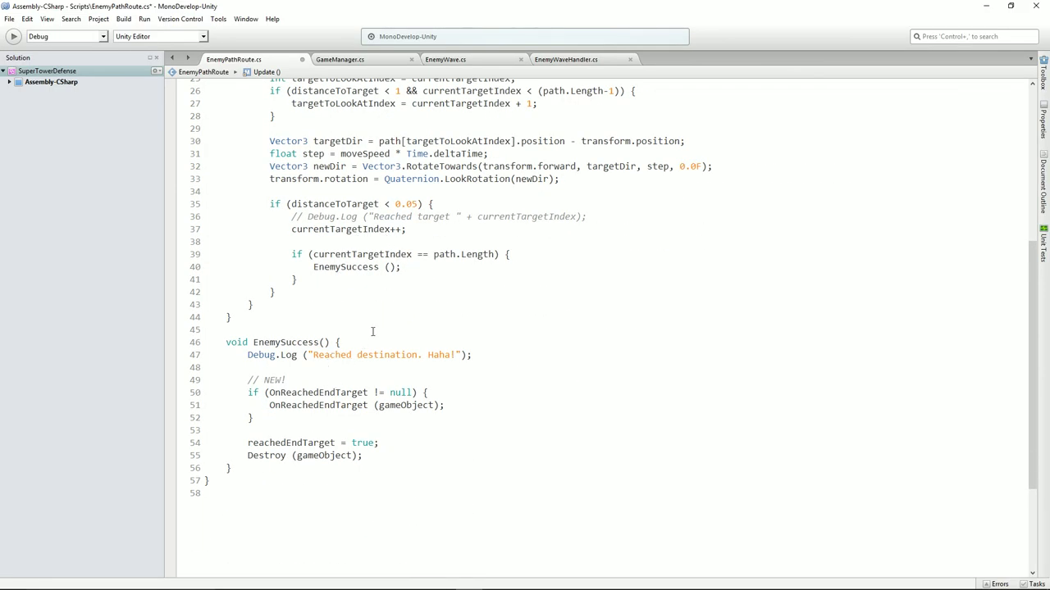
pyautogui.click(325, 384)
pyautogui.hotkey('shift', 'Home')
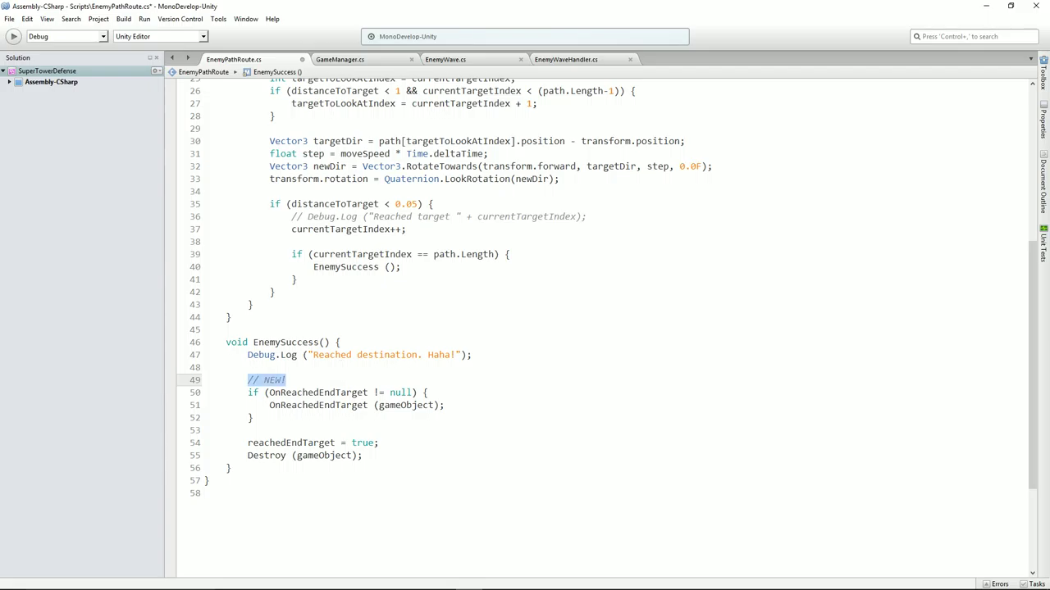
pyautogui.hotkey('shift', 'Home')
pyautogui.press('Delete')
pyautogui.press('Delete')
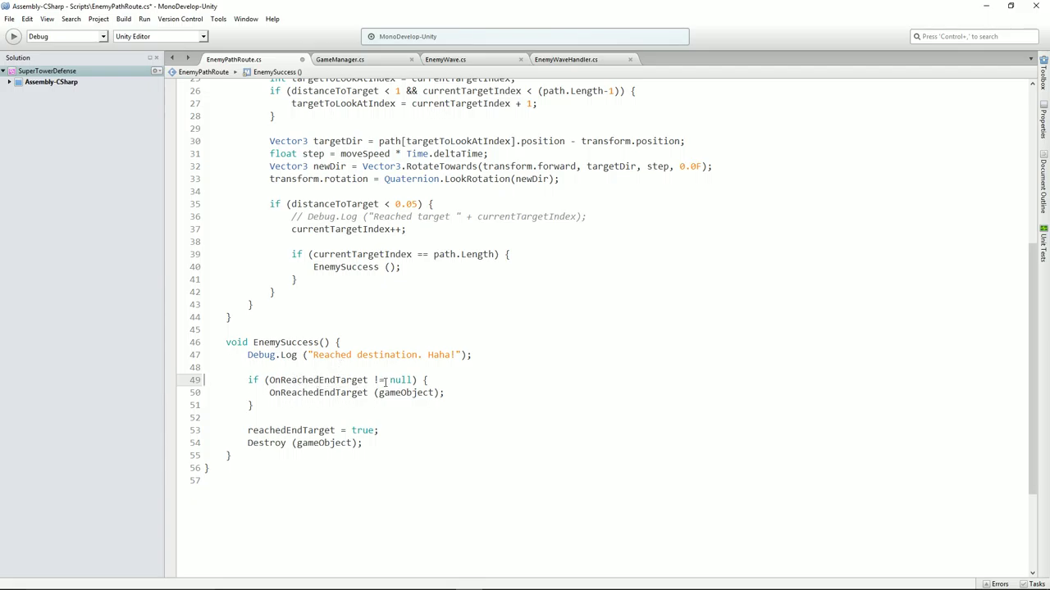
# Examine the OnReachedEndTarget(gameObject) call, deleting and restoring the gameObject argument
pyautogui.moveTo(269, 394); pyautogui.dragTo(443, 393)
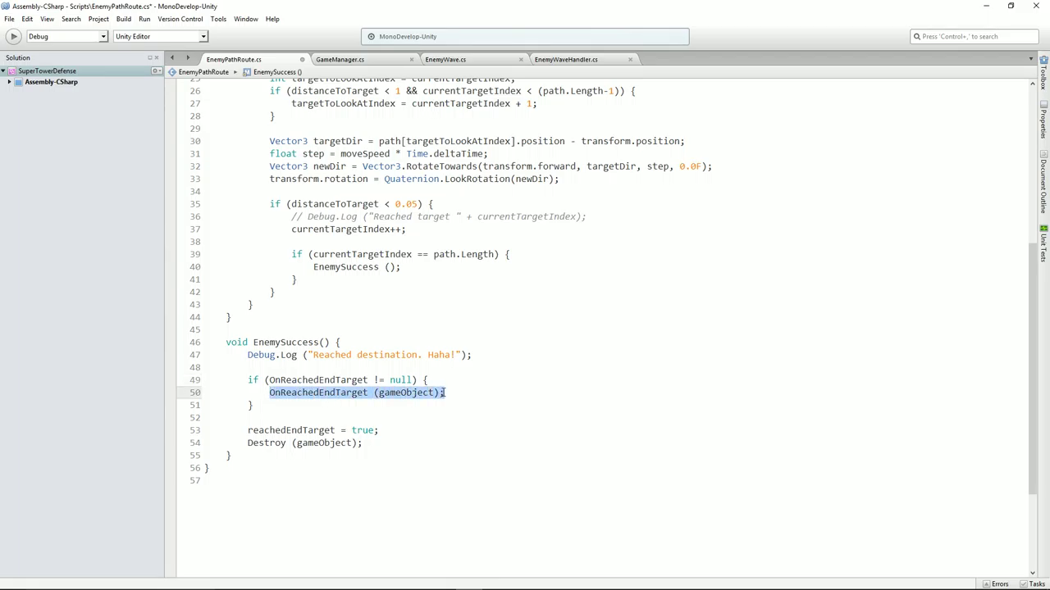
pyautogui.doubleClick(405, 393)
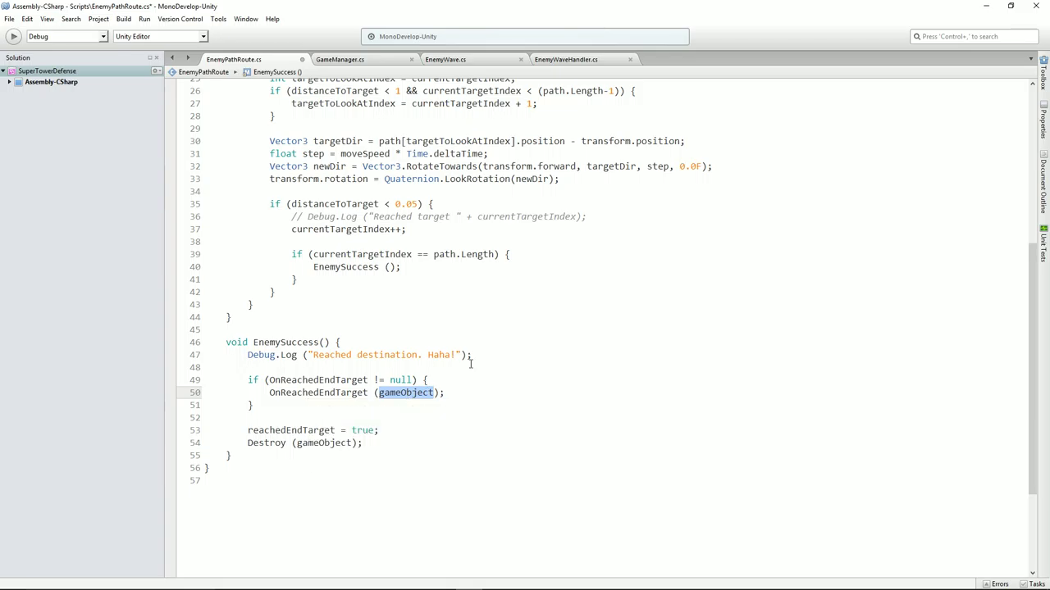
pyautogui.click(443, 343)
pyautogui.scroll(5, 439, 287)
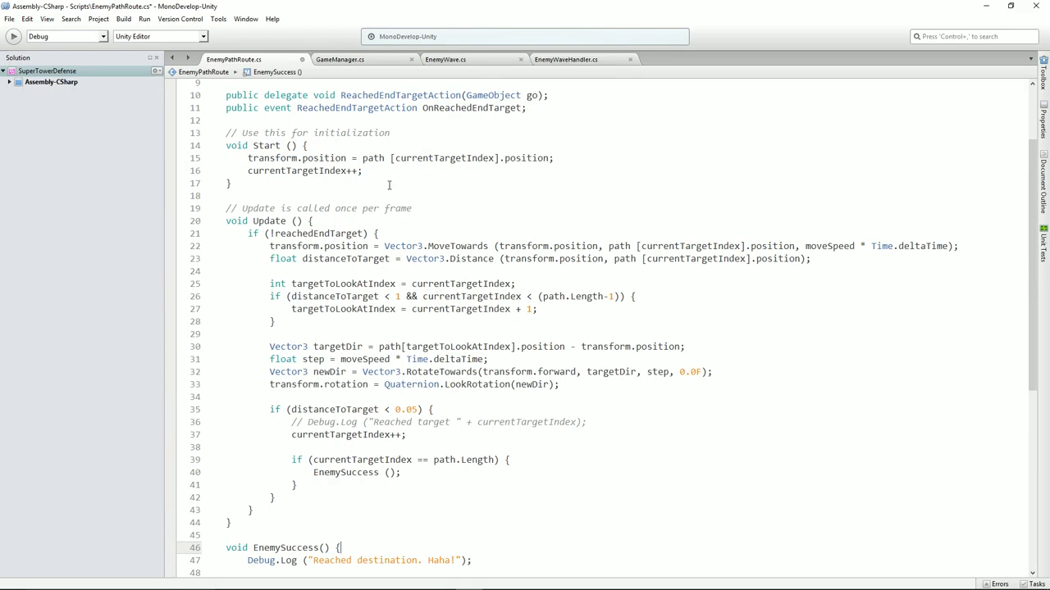
pyautogui.scroll(3, 398, 206)
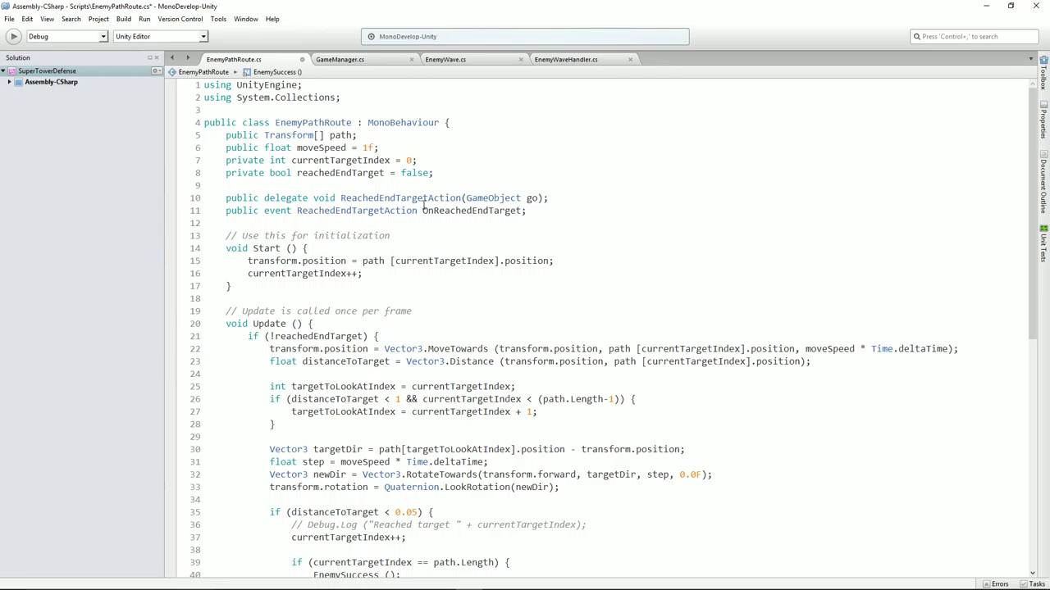
pyautogui.scroll(-9, 424, 205)
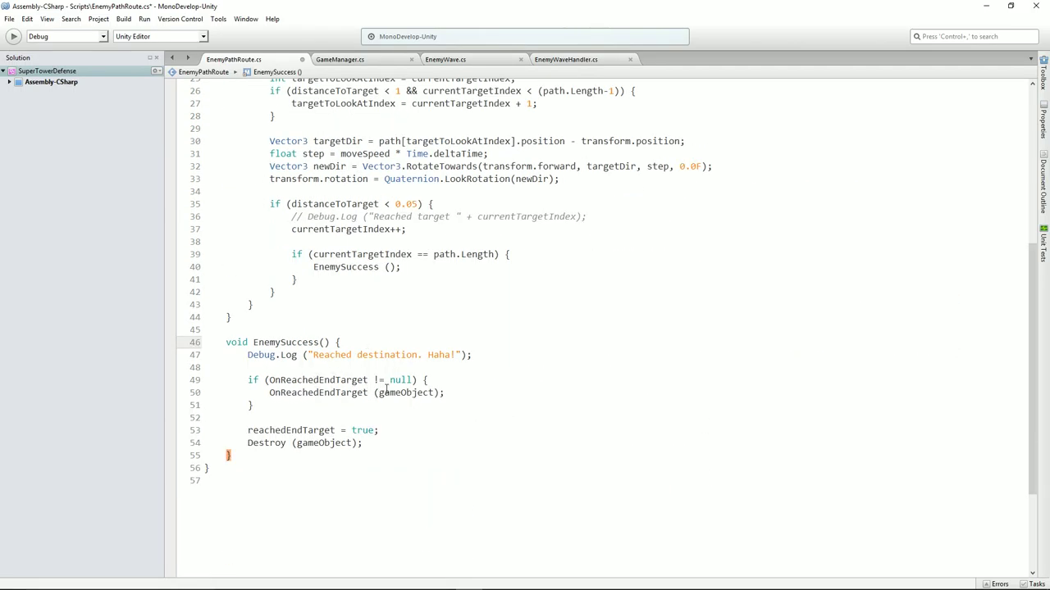
pyautogui.doubleClick(388, 392)
pyautogui.press('BackSpace')
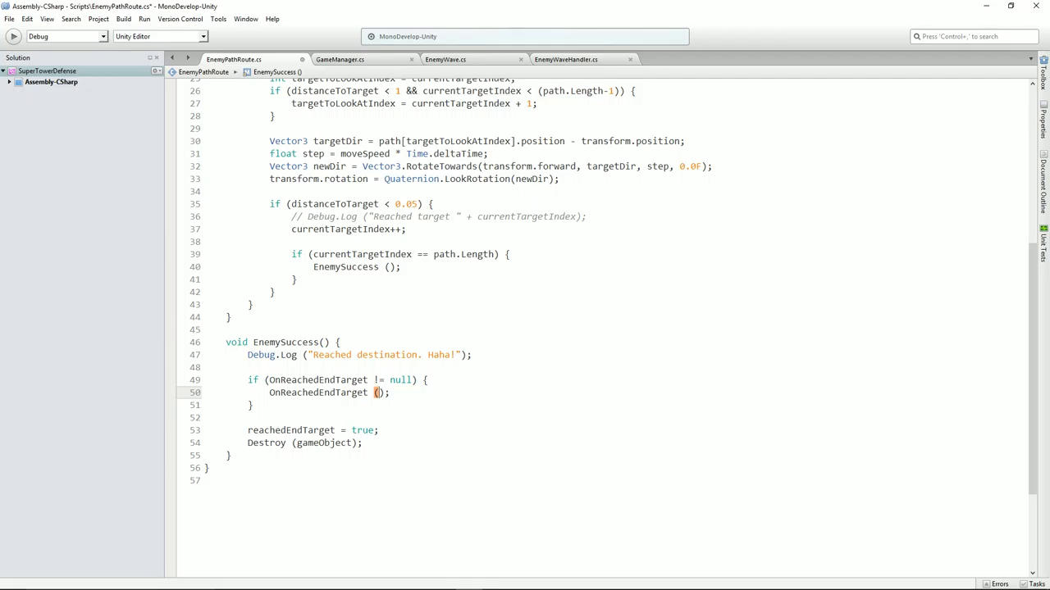
pyautogui.hotkey('ctrl', 'z')
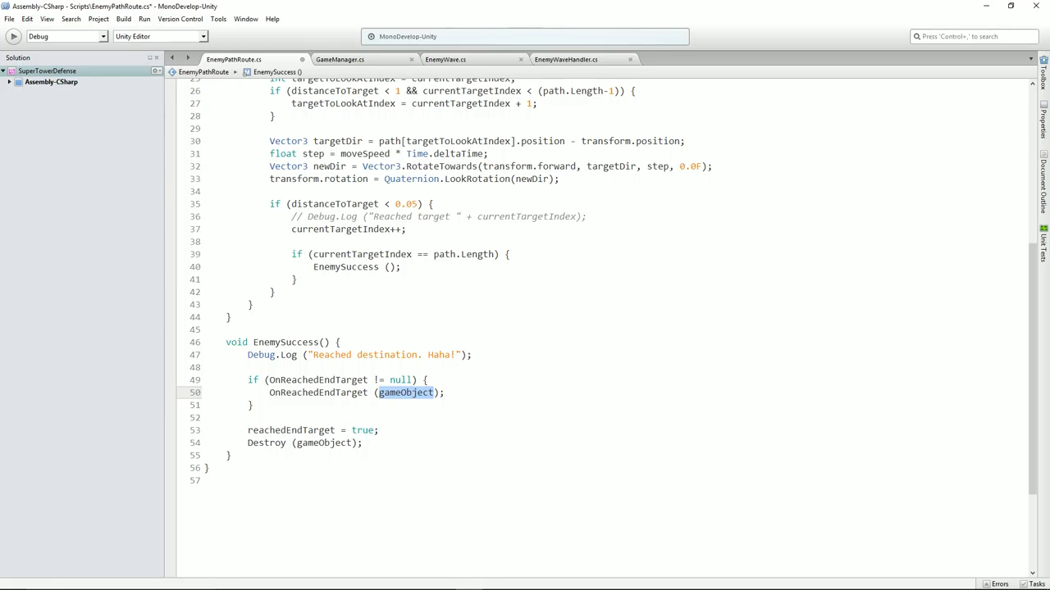
pyautogui.click(254, 405)
pyautogui.press('Down')
pyautogui.press('Down')
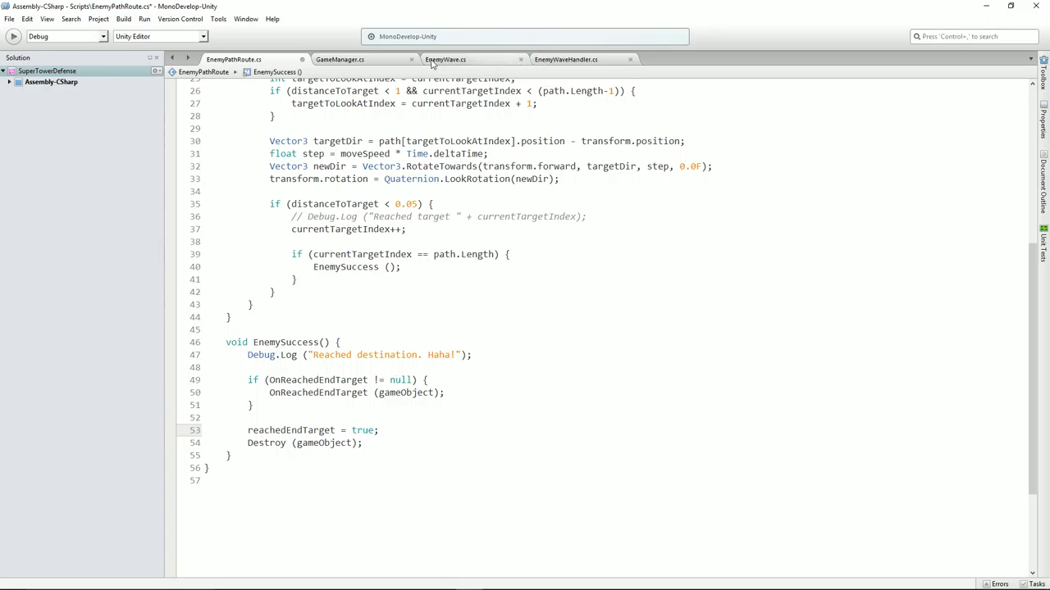
# In EnemyWaveHandler.cs, delete the NEW comment above the event hookup in Update
pyautogui.click(476, 64)
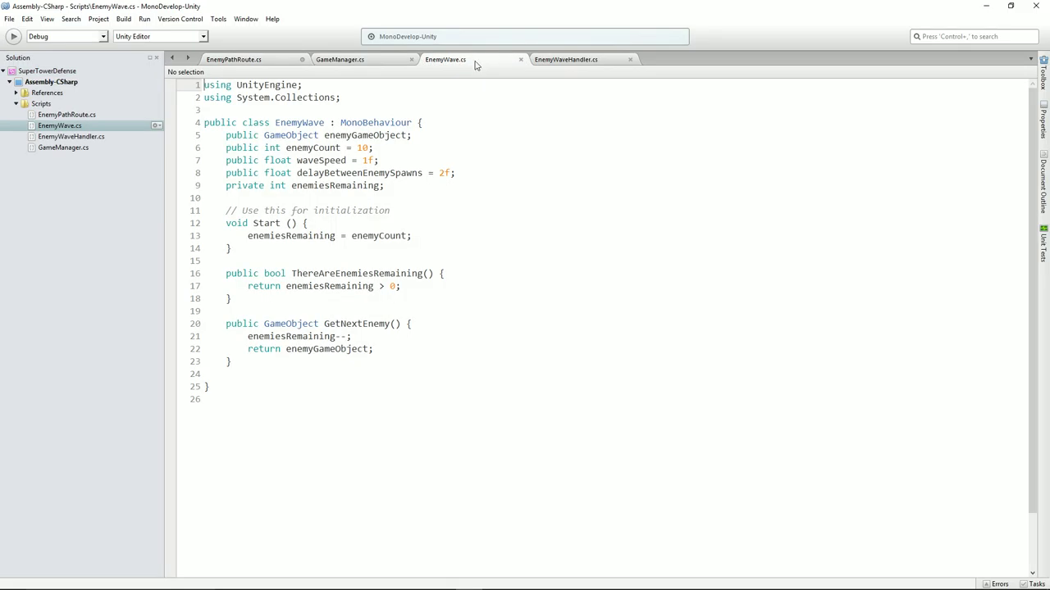
pyautogui.click(580, 61)
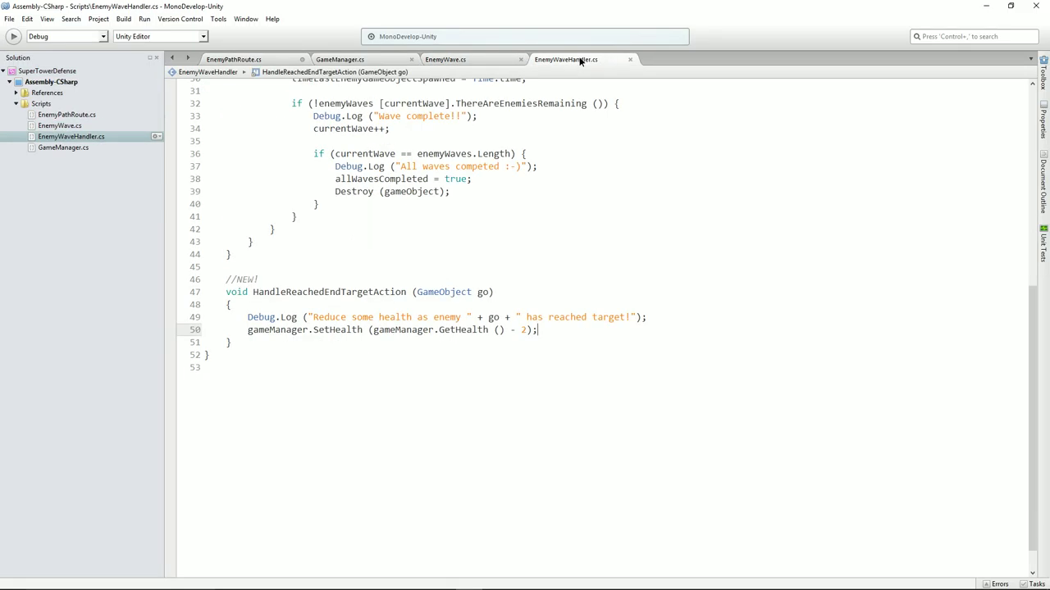
pyautogui.scroll(10, 448, 261)
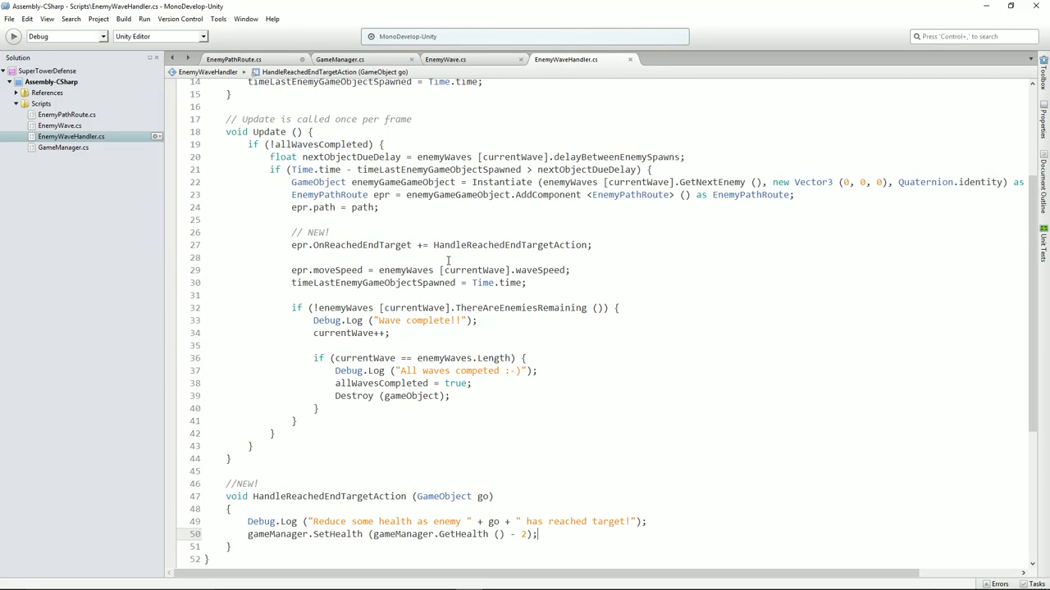
pyautogui.scroll(-4, 448, 261)
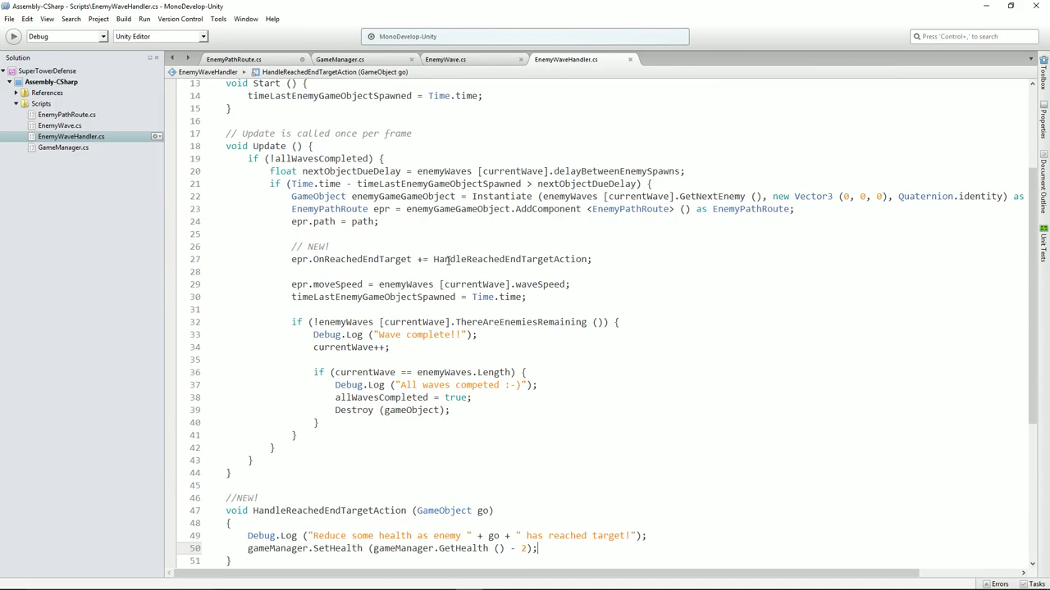
pyautogui.click(365, 248)
pyautogui.hotkey('shift', 'Home')
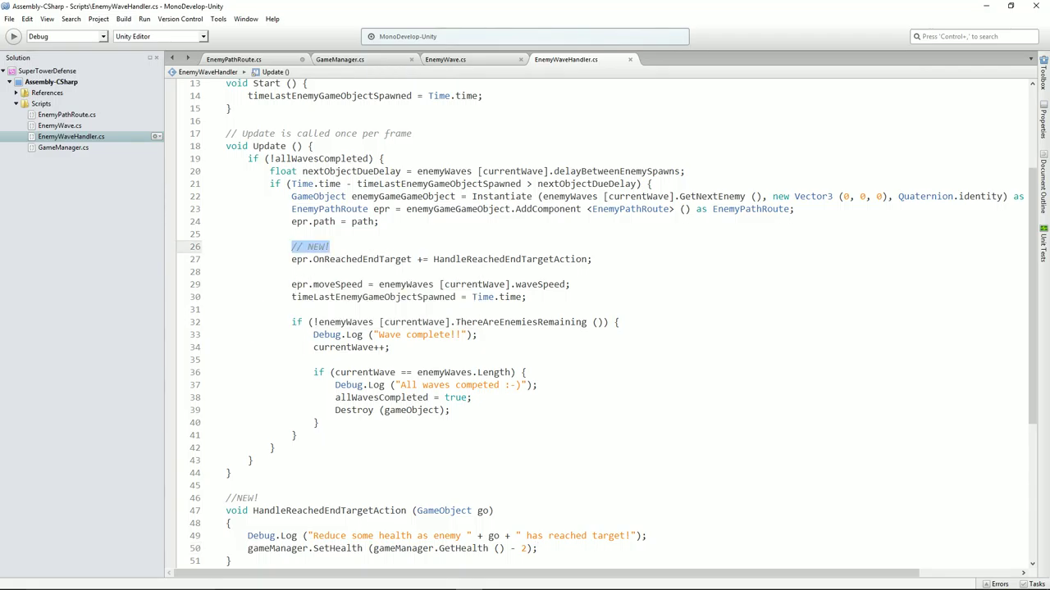
pyautogui.hotkey('shift', 'Home')
pyautogui.press('Delete')
pyautogui.press('Delete')
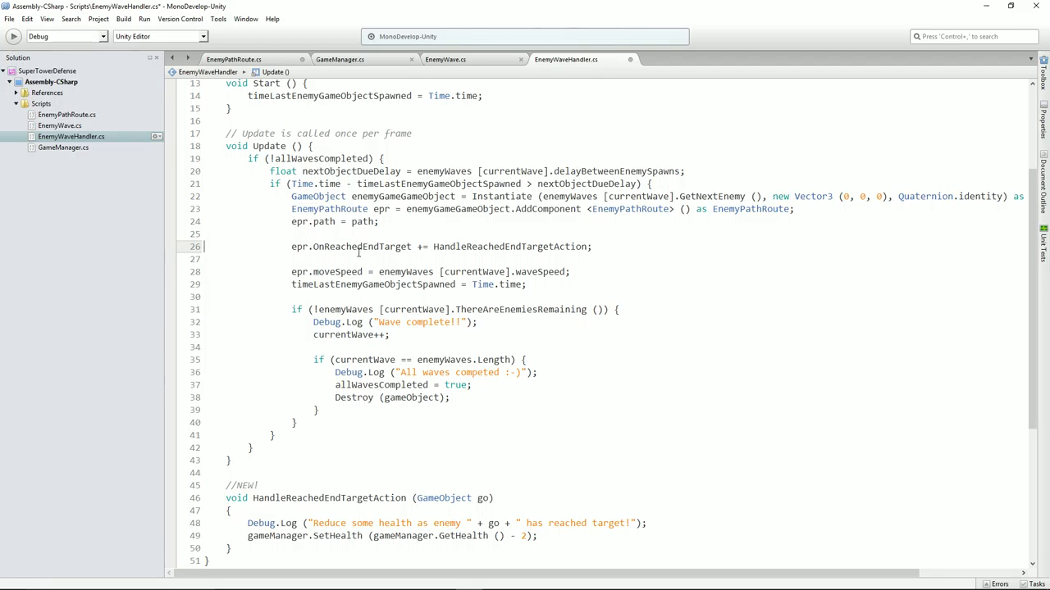
# Compare the += HandleReachedEndTargetAction subscription with the OnReachedEndTarget invocation in EnemyPathRoute
pyautogui.doubleClick(380, 248)
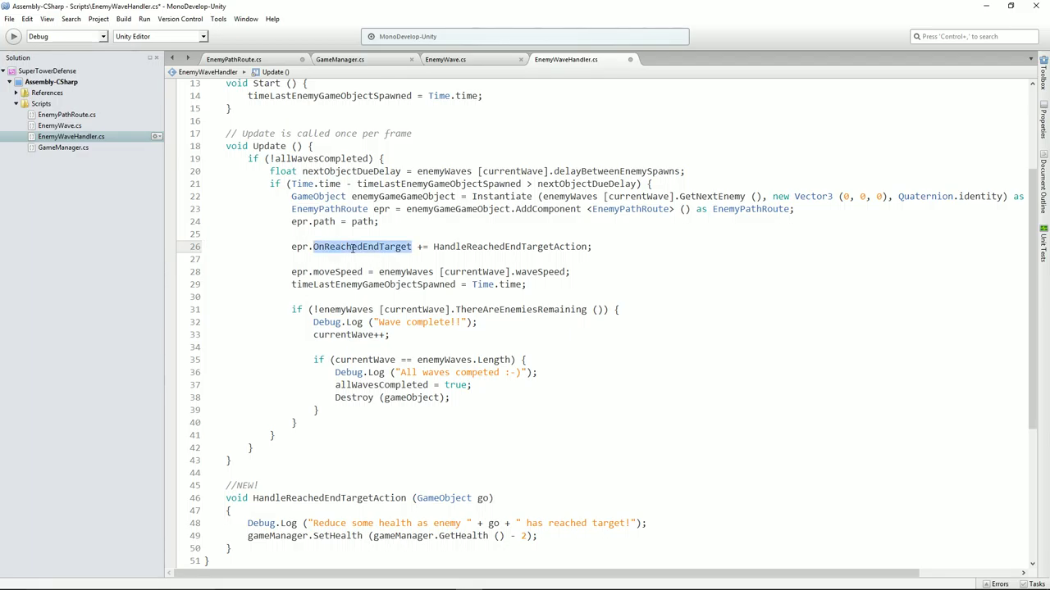
pyautogui.doubleClick(422, 247)
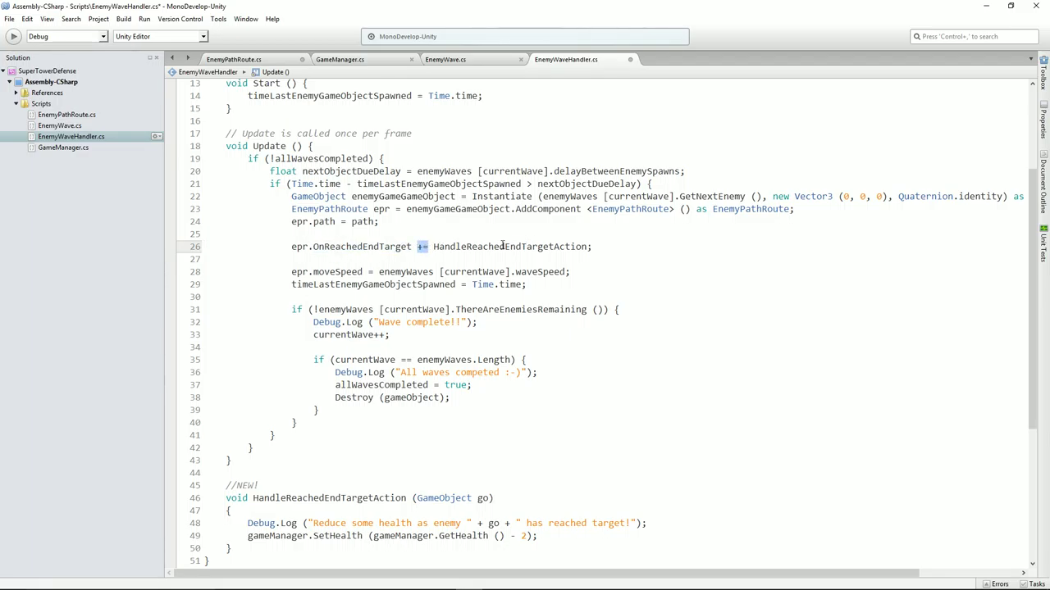
pyautogui.click(476, 246)
pyautogui.moveTo(439, 246); pyautogui.dragTo(586, 246)
pyautogui.click(531, 258)
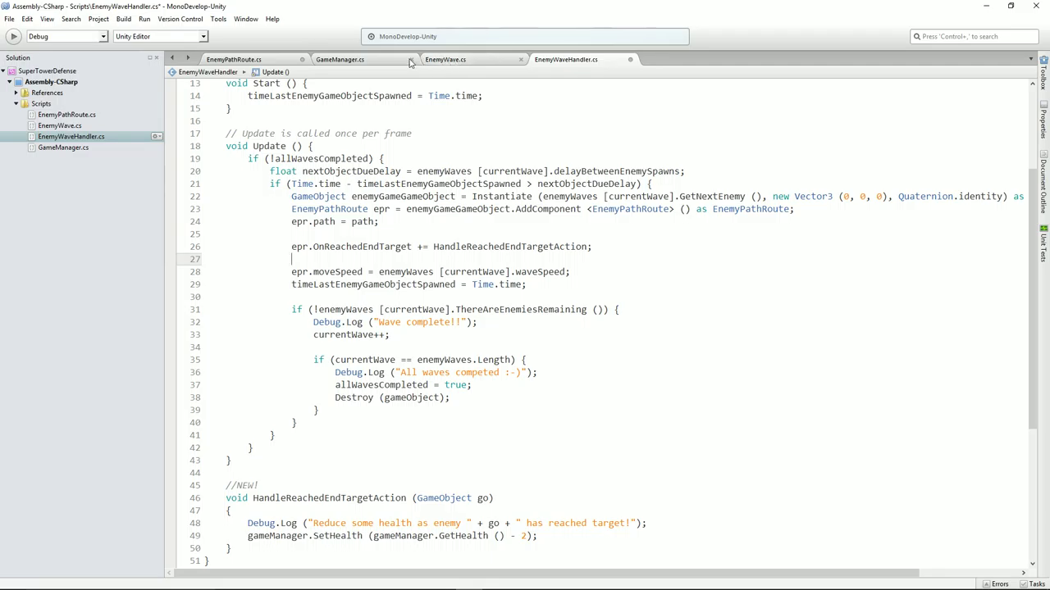
pyautogui.click(260, 64)
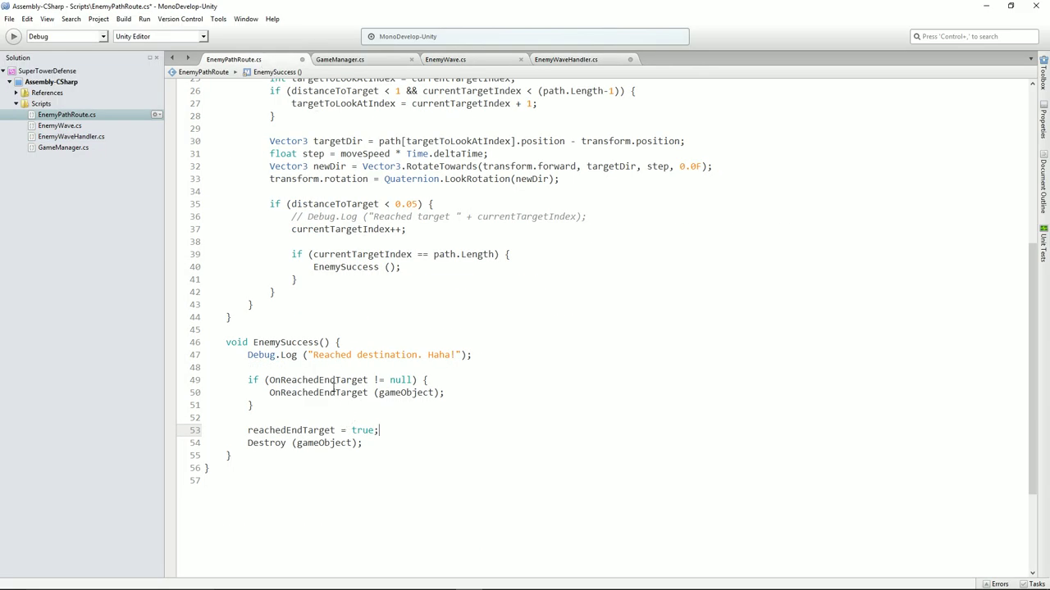
pyautogui.doubleClick(333, 392)
pyautogui.click(564, 60)
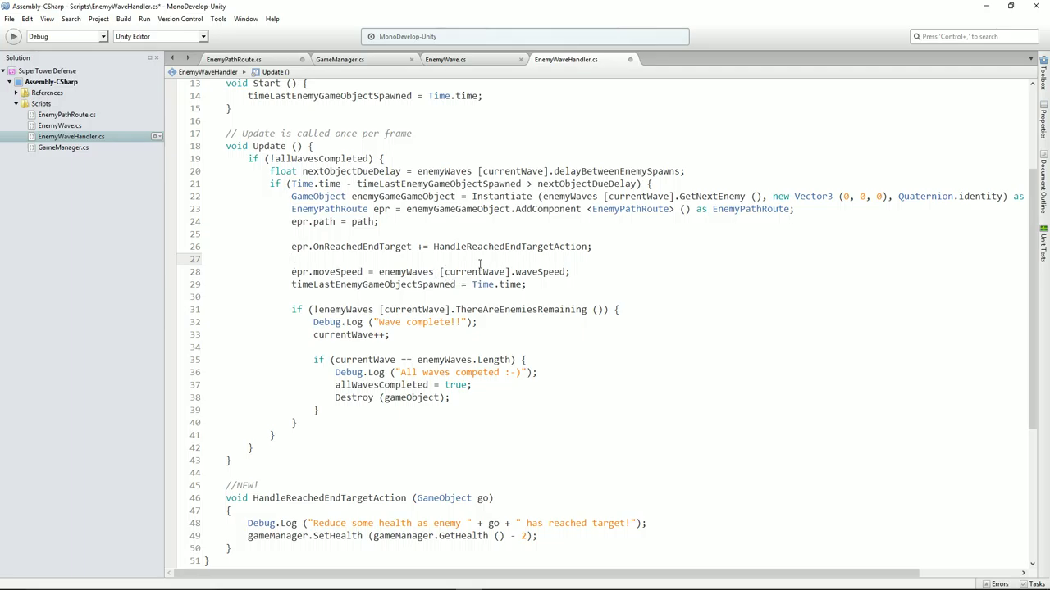
pyautogui.click(434, 246)
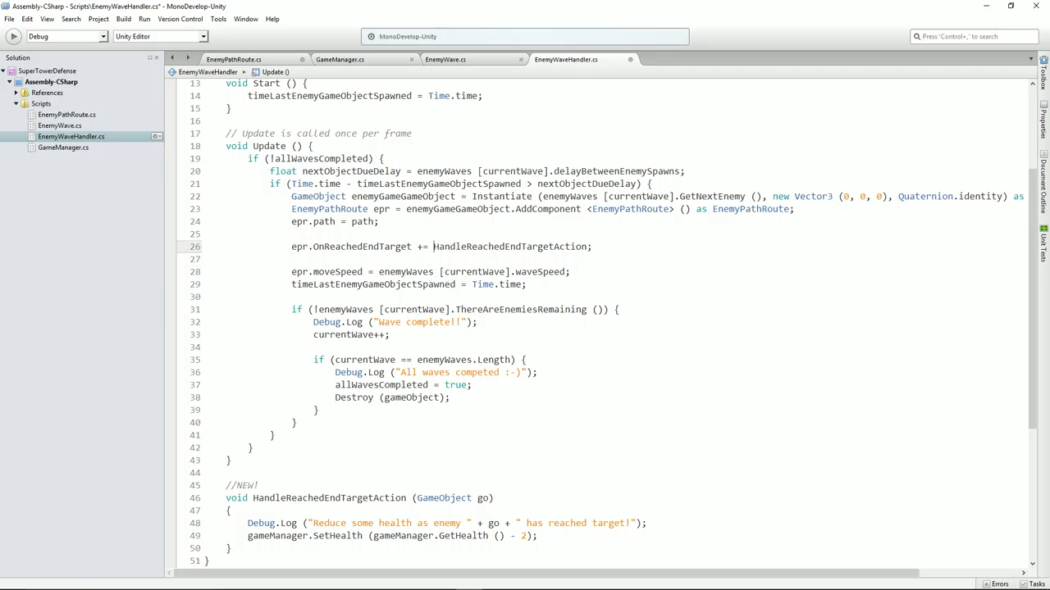
pyautogui.doubleClick(514, 247)
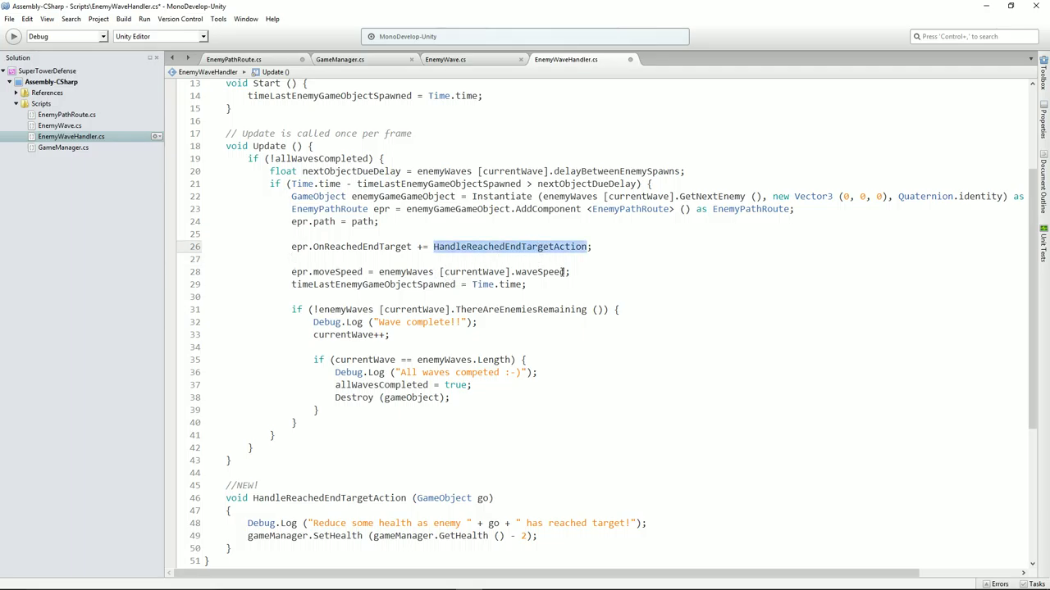
# Delete the //NEW! comment in the handler and review its Debug.Log and GetHealth() - 2 lines
pyautogui.scroll(-4, 514, 246)
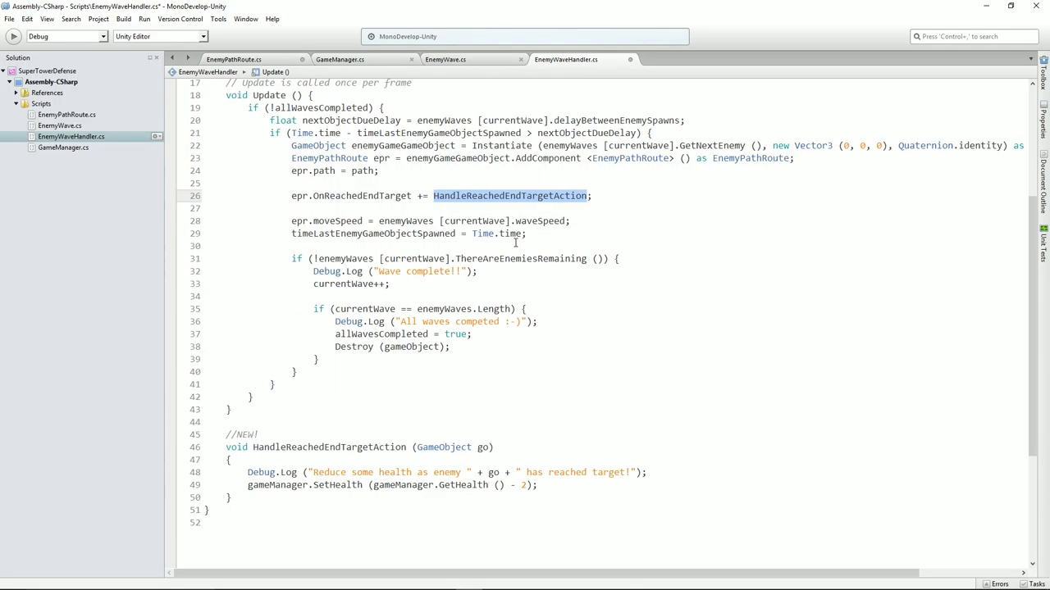
pyautogui.click(262, 337)
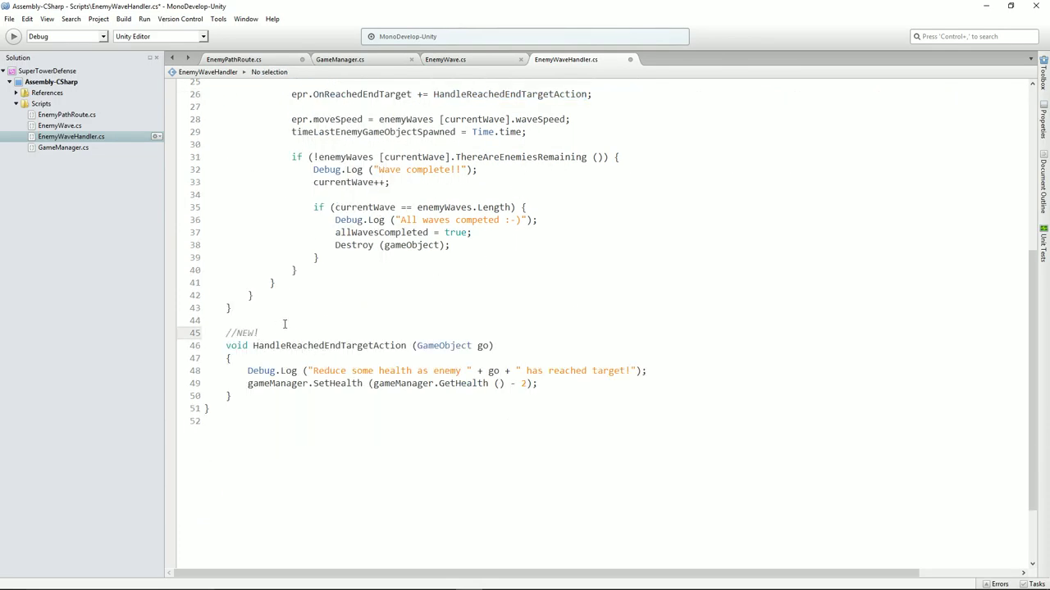
pyautogui.hotkey('shift', 'Home')
pyautogui.hotkey('shift', 'Home')
pyautogui.press('BackSpace')
pyautogui.press('Delete')
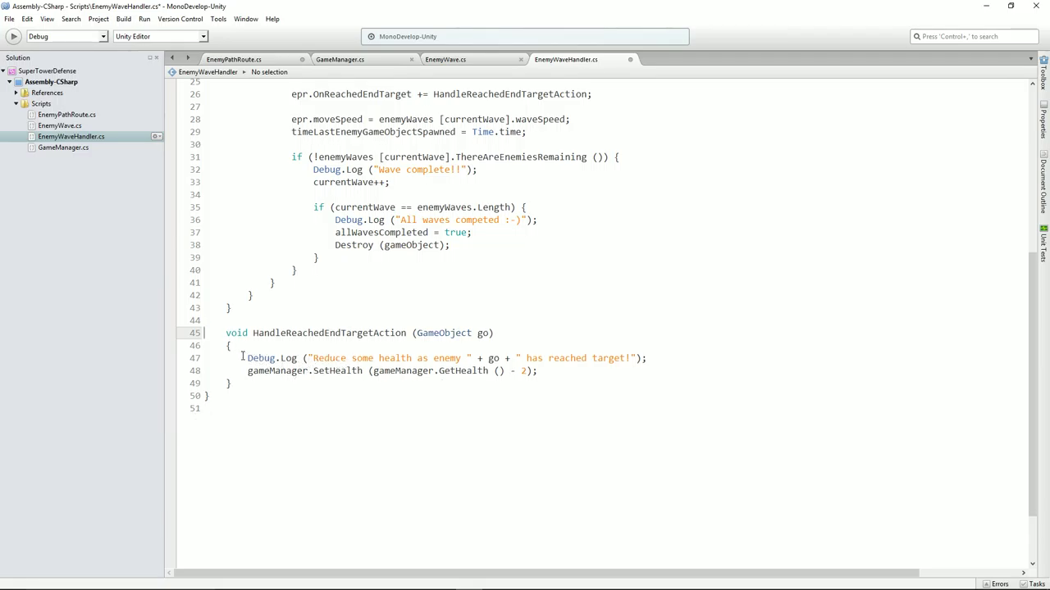
pyautogui.moveTo(242, 357); pyautogui.dragTo(662, 358)
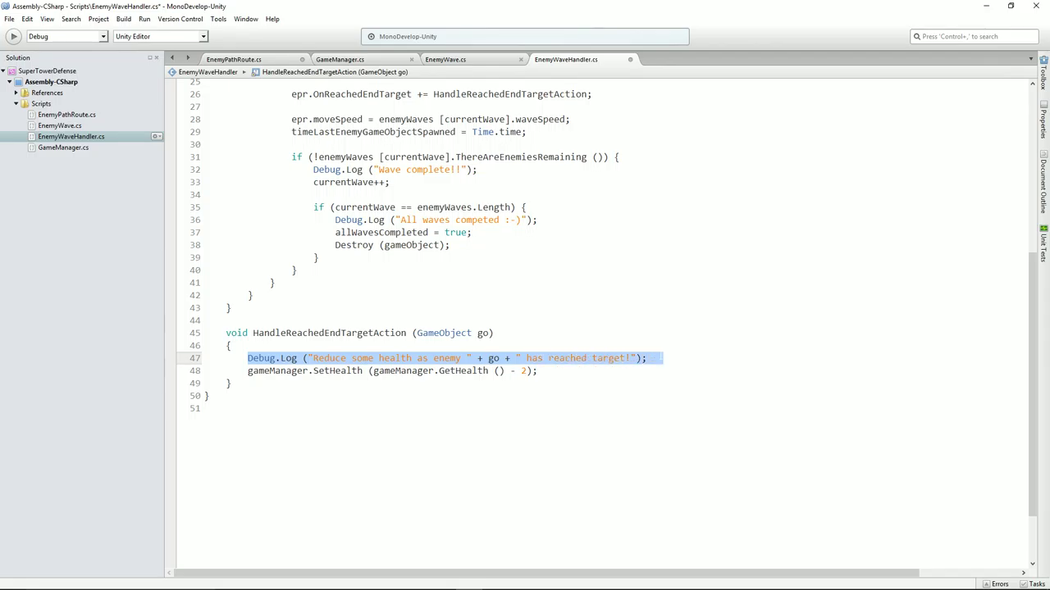
pyautogui.click(306, 373)
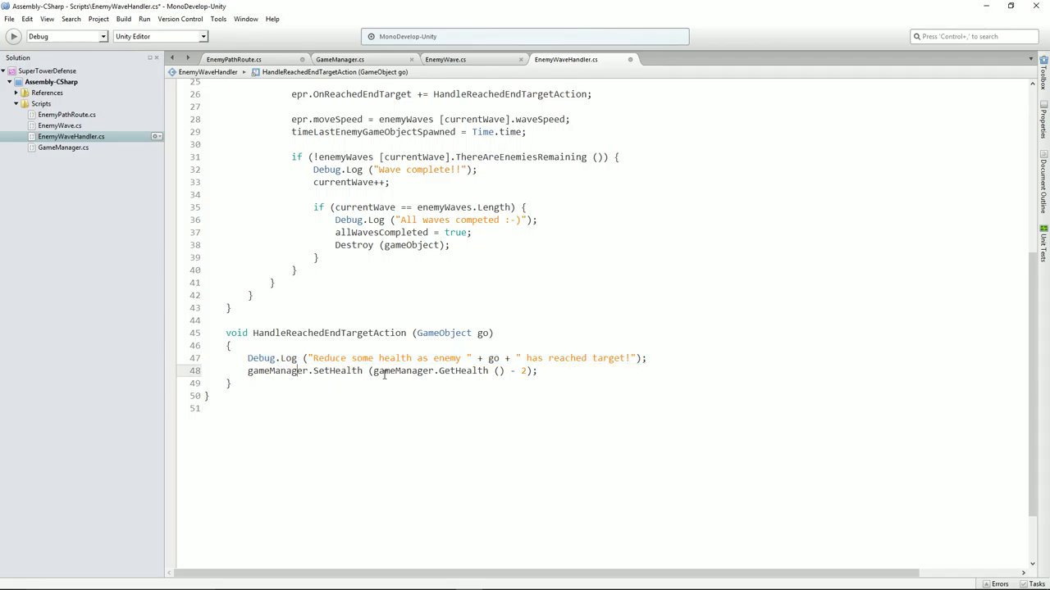
pyautogui.moveTo(373, 371); pyautogui.dragTo(525, 371)
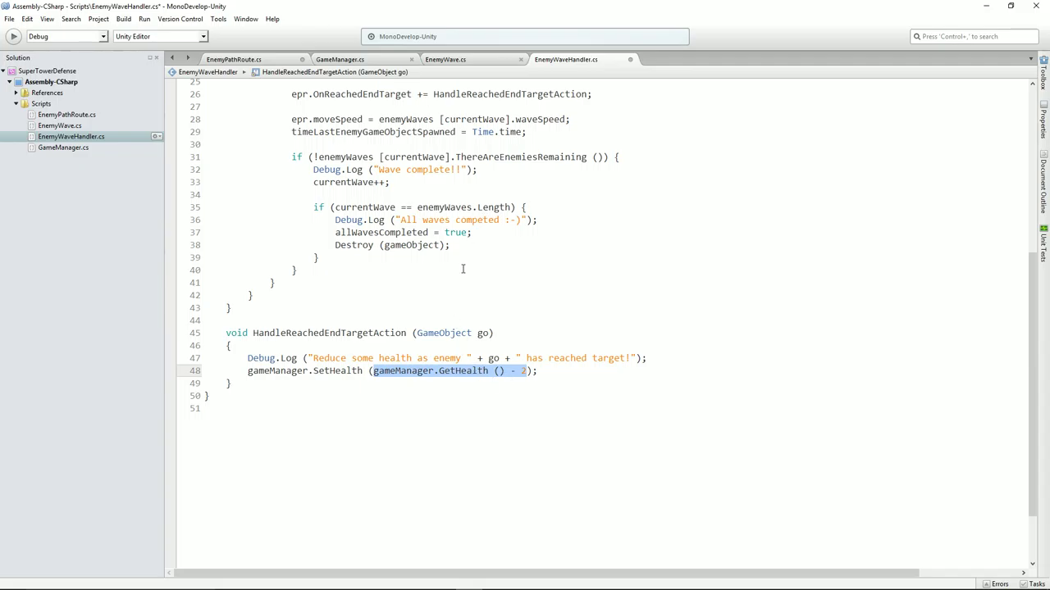
# In GameManager.cs, review the private fields and delete the commented-out text updates in Update
pyautogui.click(363, 60)
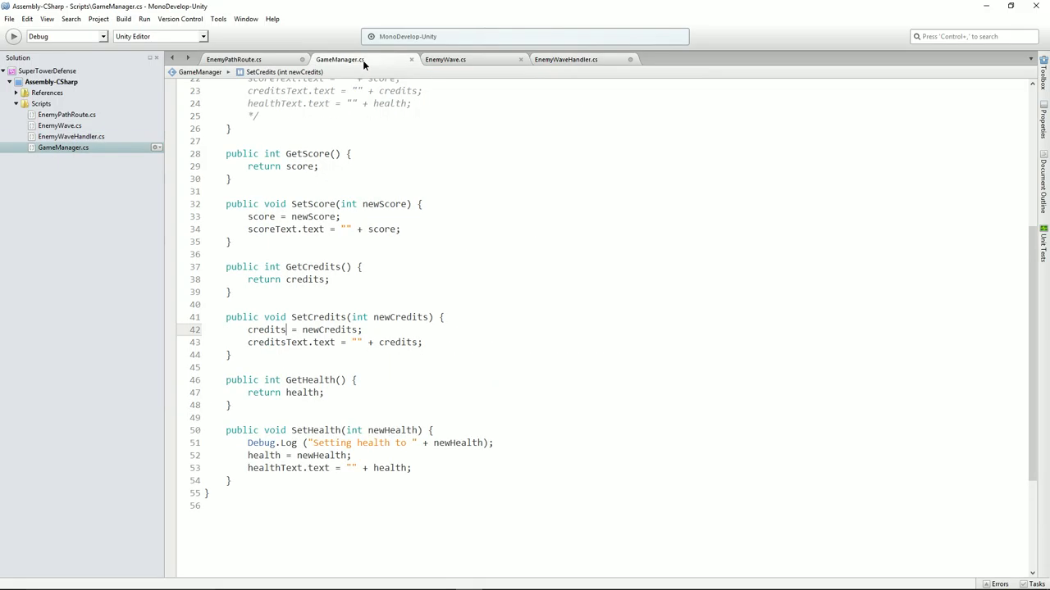
pyautogui.scroll(7, 454, 317)
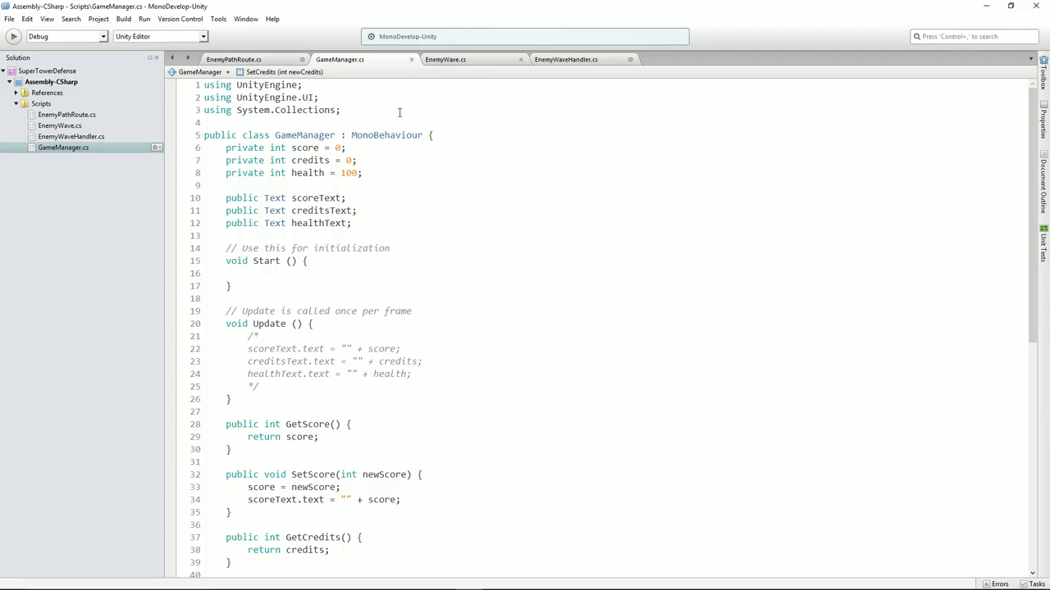
pyautogui.moveTo(394, 173)
pyautogui.mouseDown()
pyautogui.moveTo(191, 173)
pyautogui.moveTo(191, 148)
pyautogui.mouseUp()
pyautogui.moveTo(386, 174)
pyautogui.mouseDown()
pyautogui.moveTo(264, 174)
pyautogui.moveTo(190, 148)
pyautogui.mouseUp()
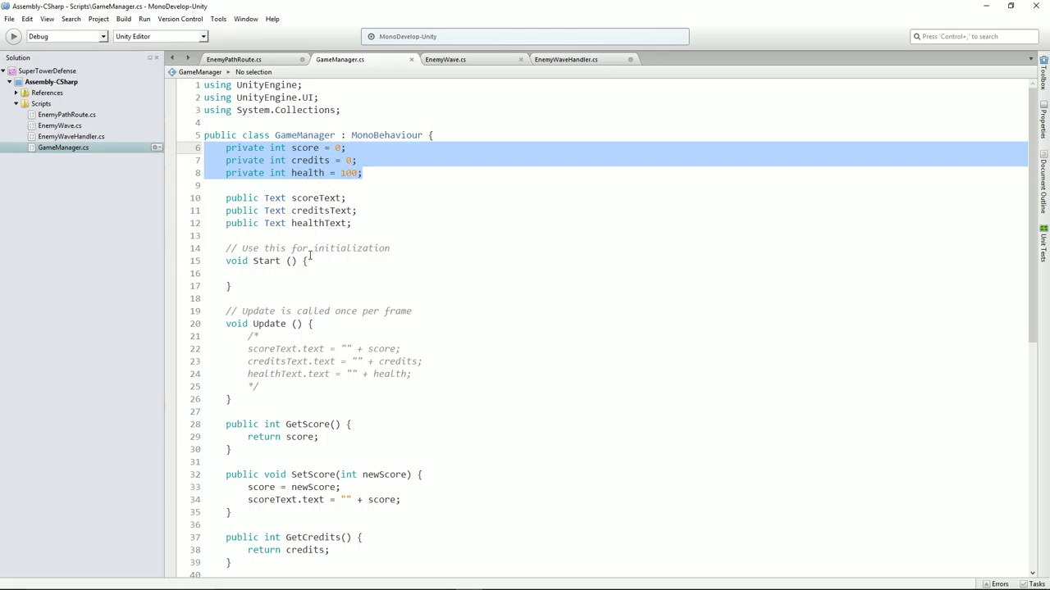
pyautogui.scroll(-2, 312, 296)
pyautogui.moveTo(281, 333); pyautogui.dragTo(190, 285)
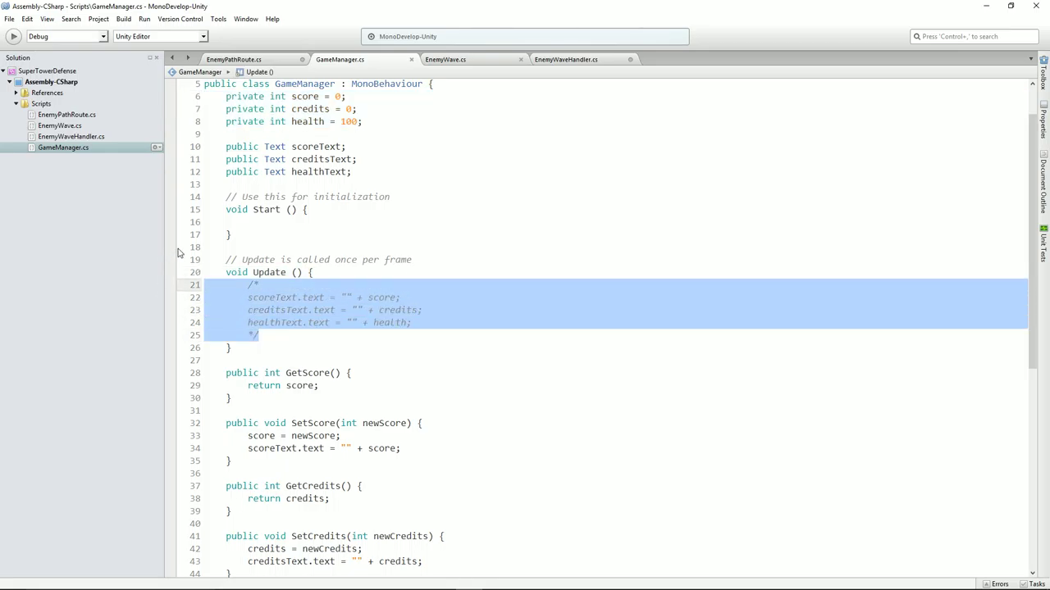
pyautogui.press('BackSpace')
pyautogui.press('Delete')
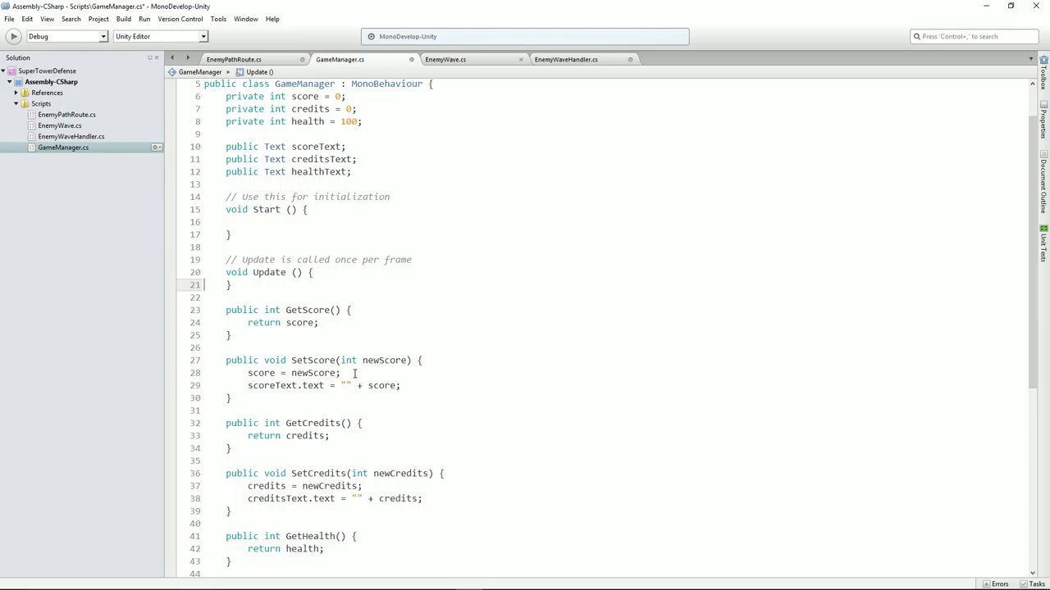
# Review the SetScore and SetCredits bodies and the scoreText, creditsText, healthText declarations
pyautogui.moveTo(408, 387); pyautogui.dragTo(206, 373)
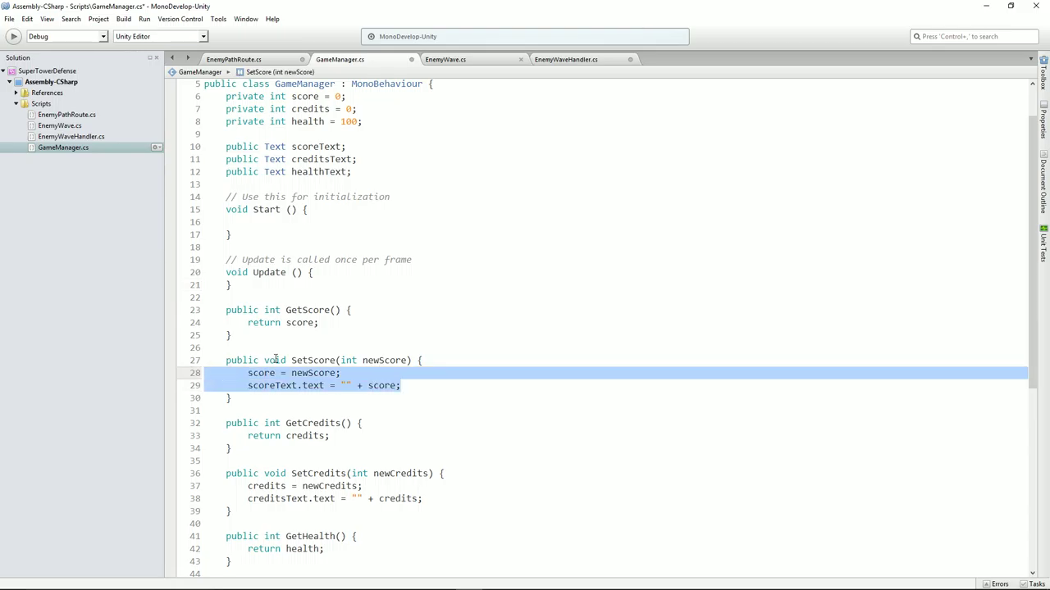
pyautogui.scroll(-1, 373, 406)
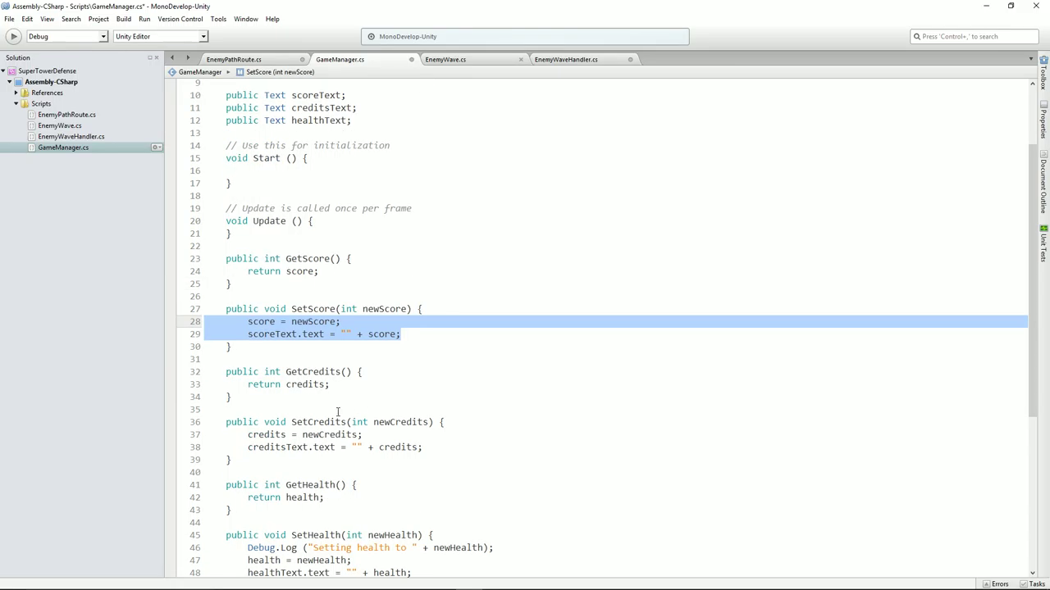
pyautogui.moveTo(433, 447); pyautogui.dragTo(175, 433)
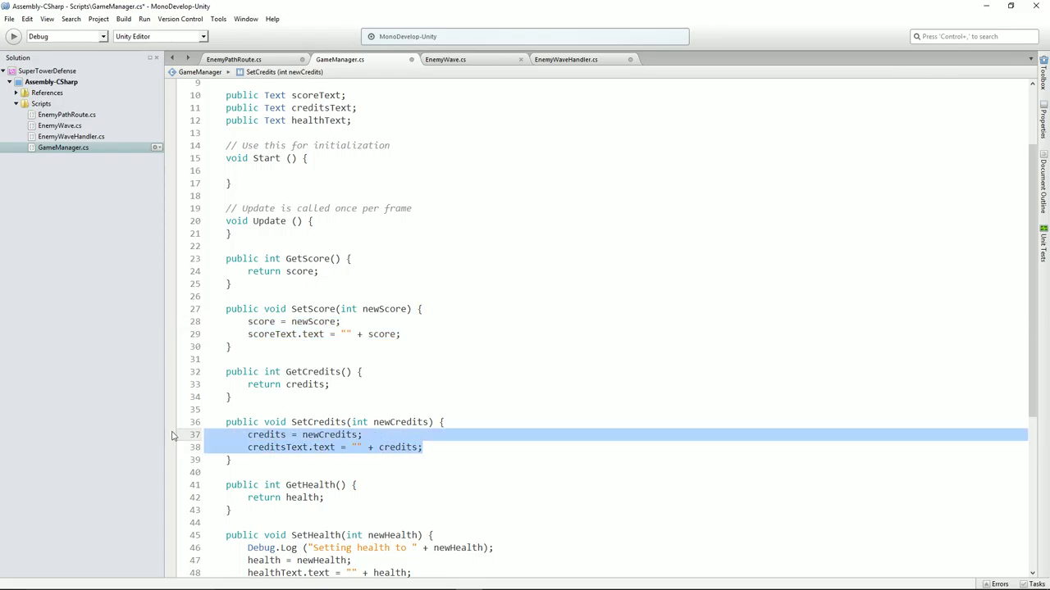
pyautogui.moveTo(361, 387); pyautogui.dragTo(205, 386)
pyautogui.scroll(1, 325, 250)
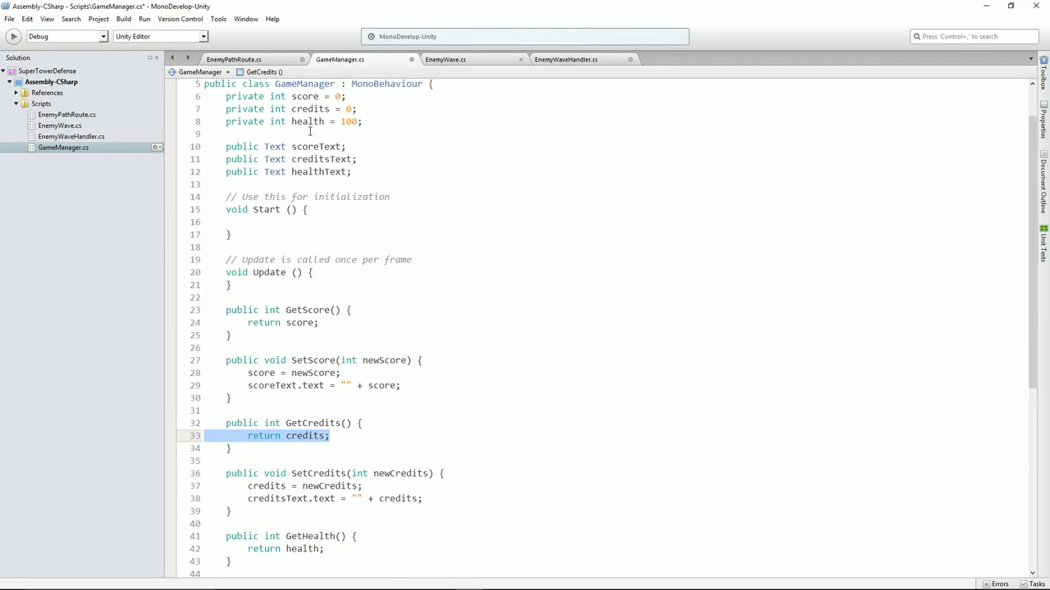
pyautogui.moveTo(401, 123); pyautogui.dragTo(204, 95)
pyautogui.click(410, 328)
pyautogui.scroll(-3, 364, 381)
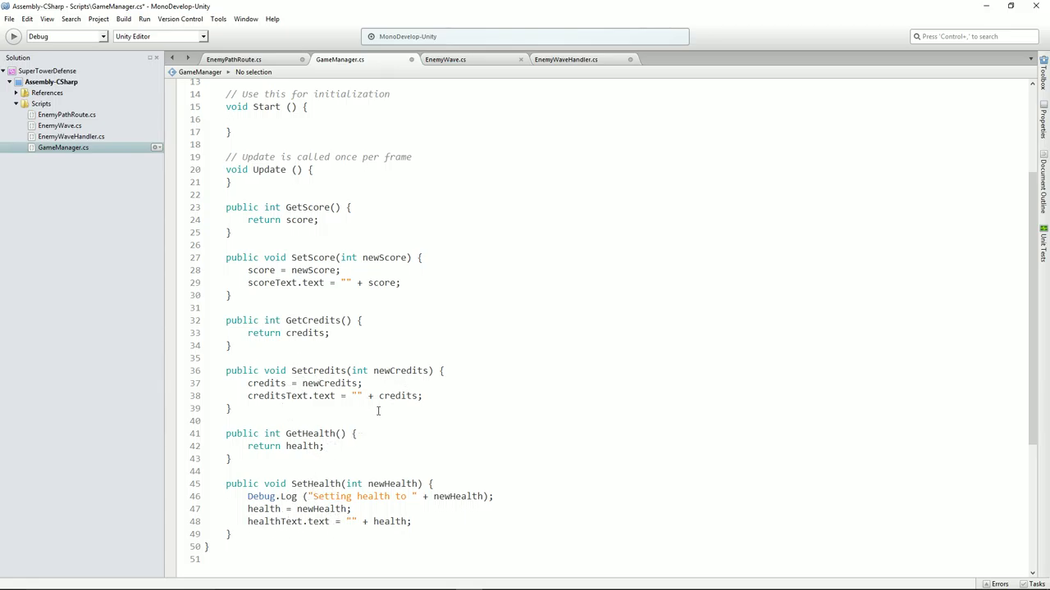
pyautogui.scroll(4, 378, 410)
pyautogui.click(382, 222)
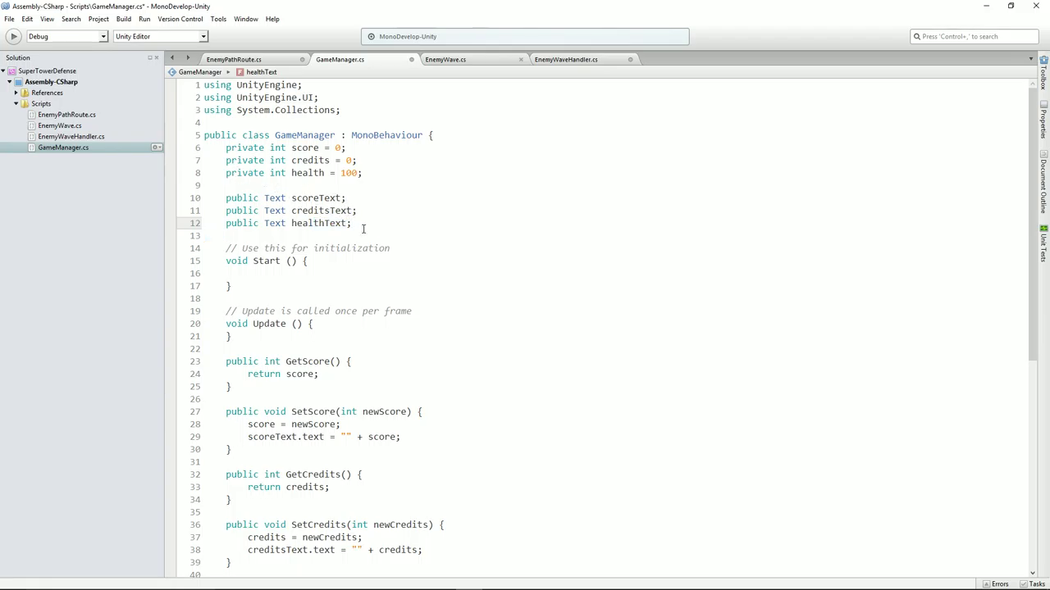
pyautogui.moveTo(364, 229); pyautogui.dragTo(227, 202)
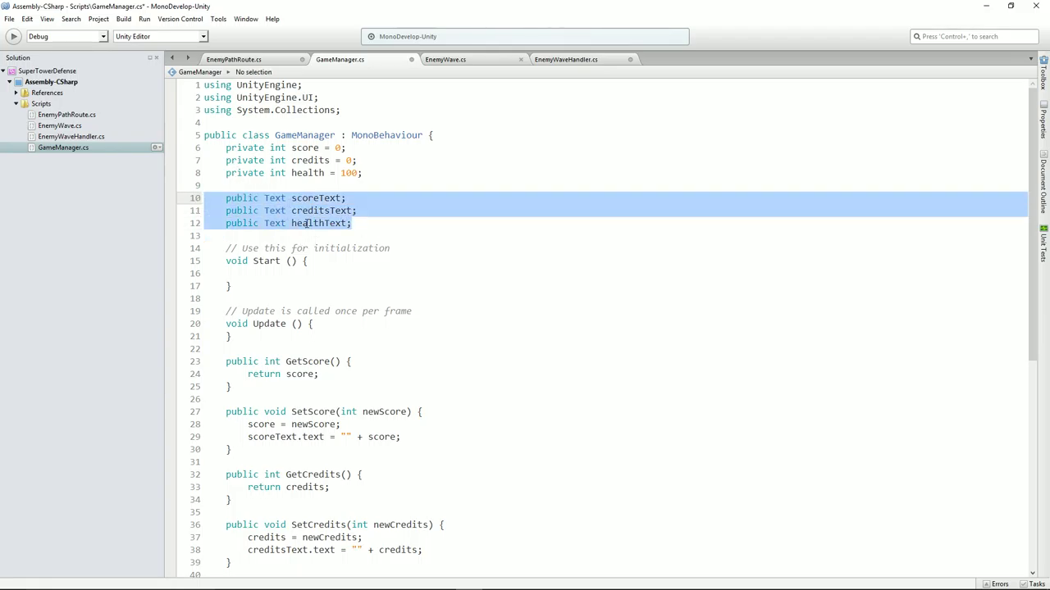
pyautogui.click(301, 223)
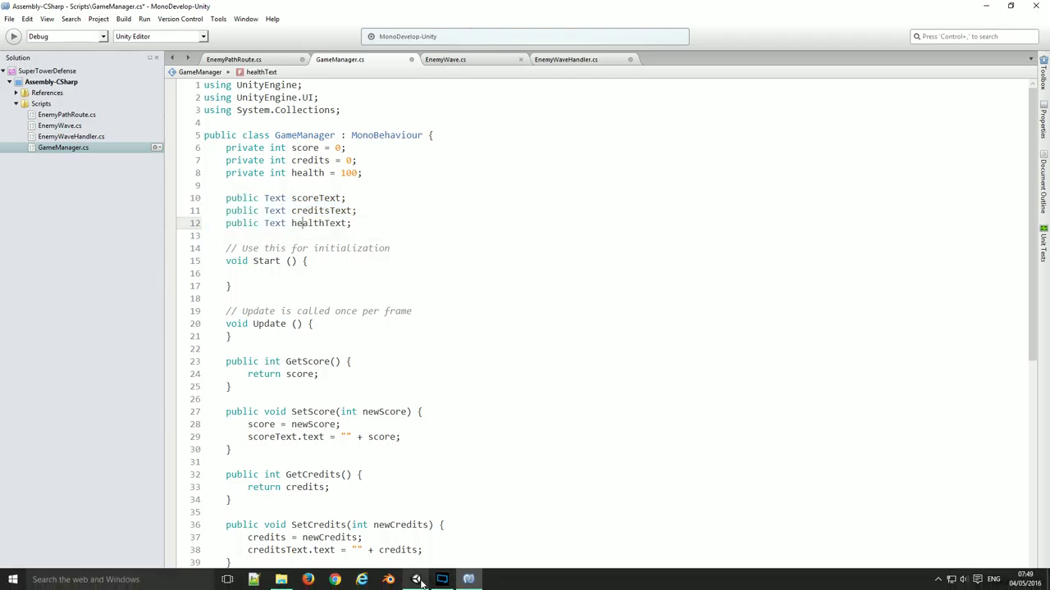
# Back in Unity, add a UI > Text element from the Hierarchy, keeping the name Text
pyautogui.click(417, 580)
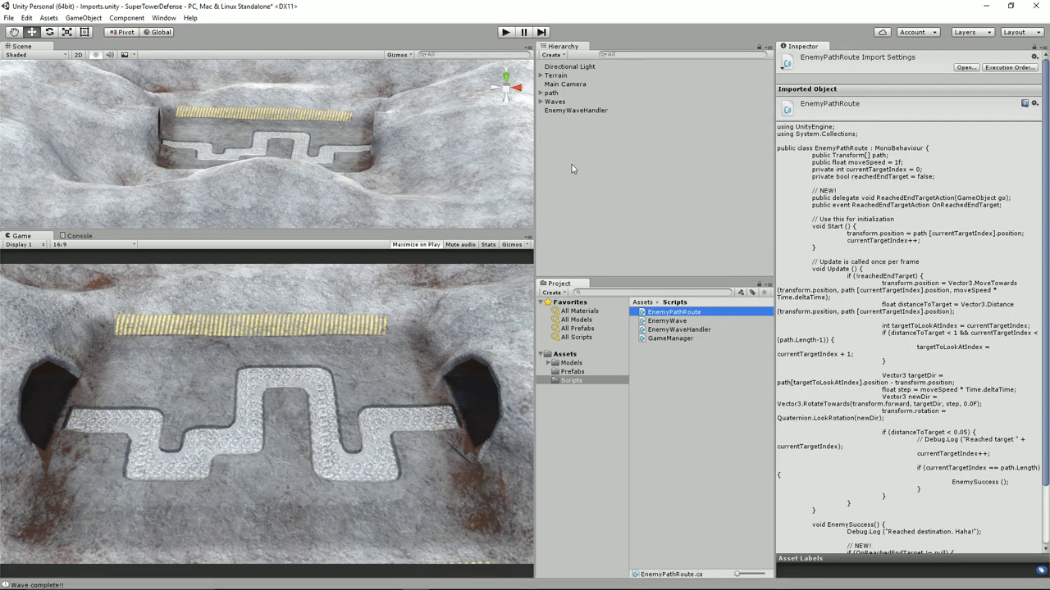
pyautogui.rightClick(572, 147)
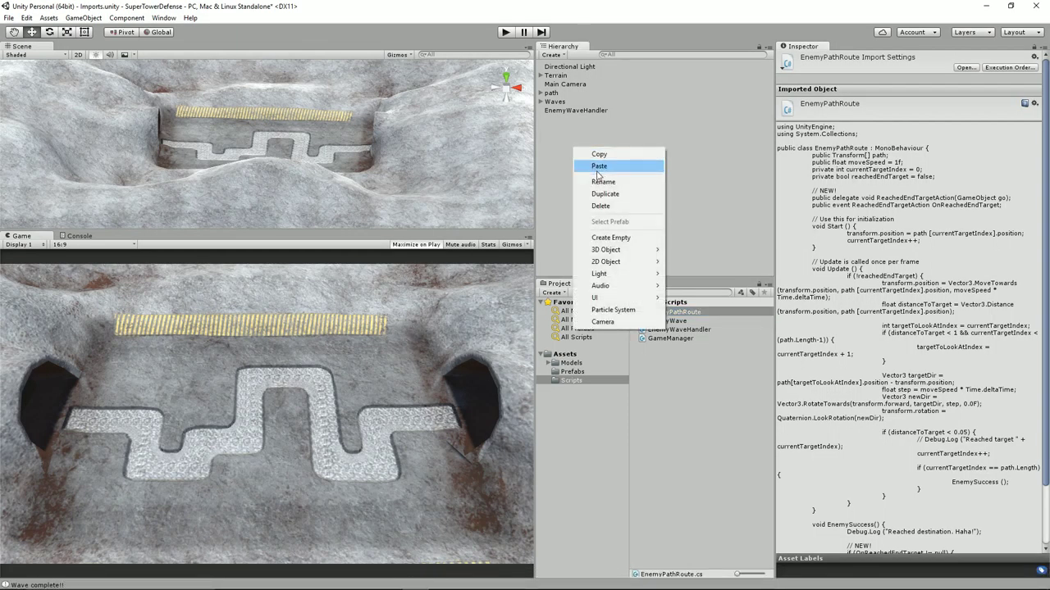
pyautogui.moveTo(628, 300)
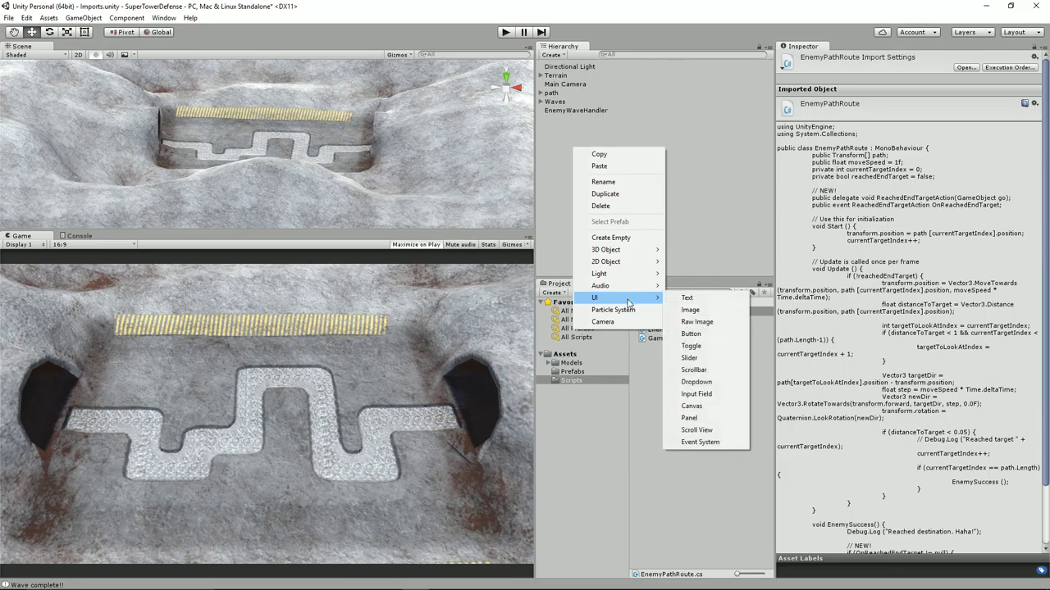
pyautogui.click(722, 301)
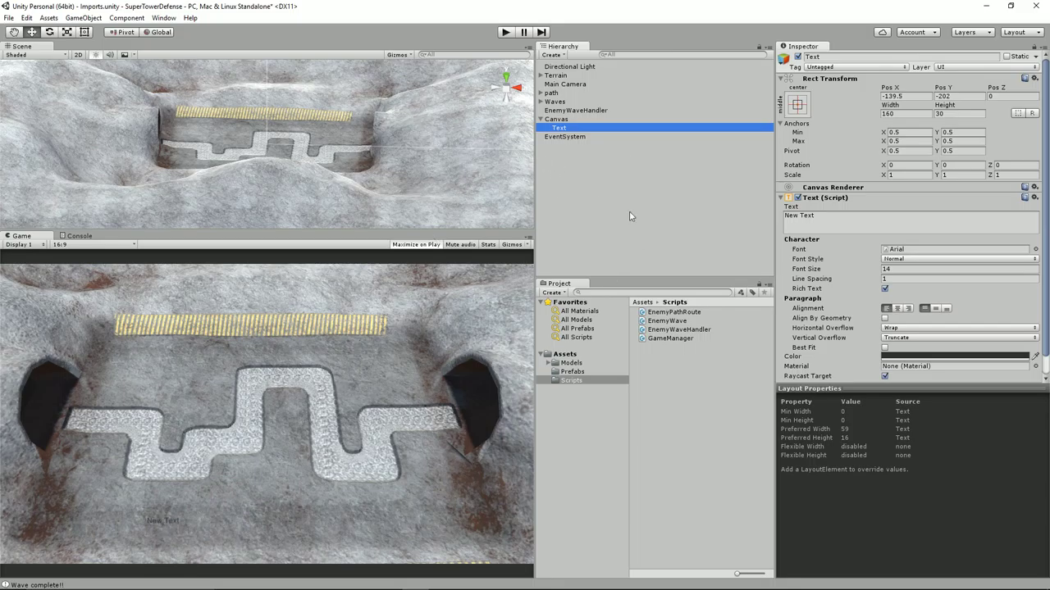
pyautogui.click(562, 128)
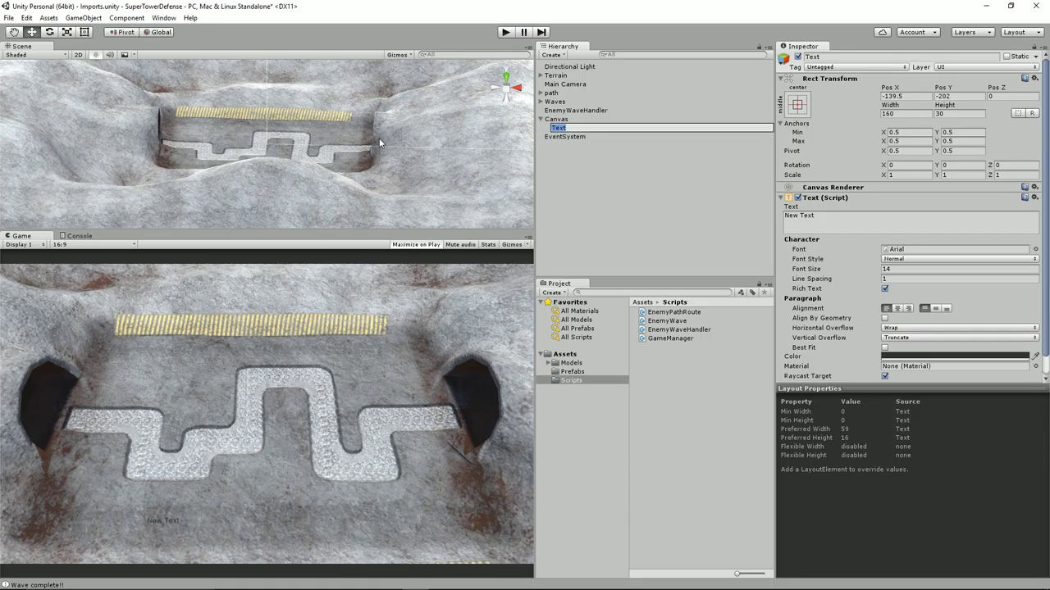
pyautogui.press('Return')
# Frame the Text and orbit and pan the Scene view around the canvas
pyautogui.press('f')
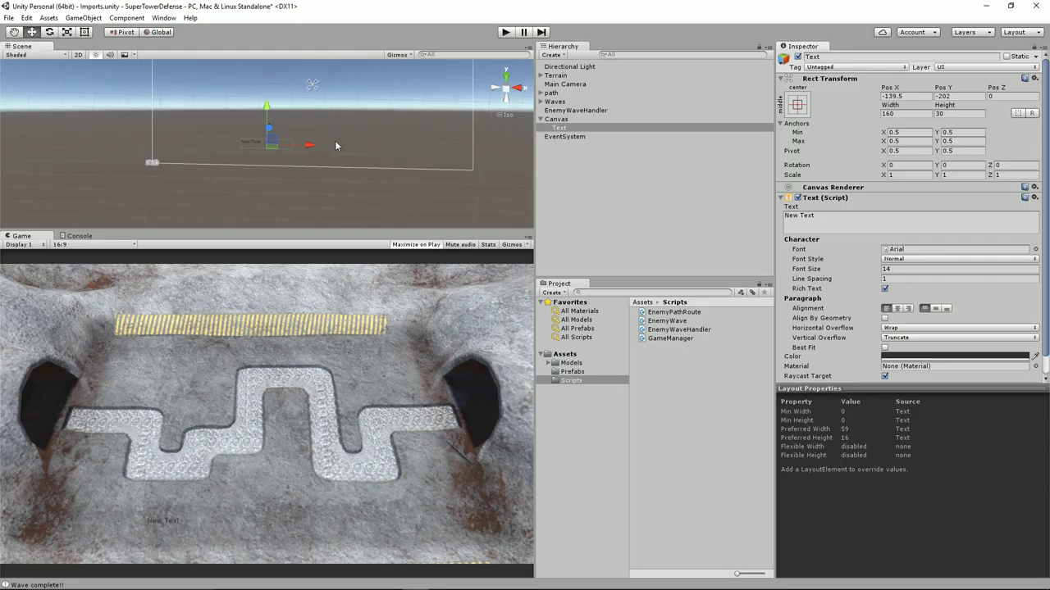
pyautogui.keyDown('alt'); pyautogui.moveTo(336, 146); pyautogui.dragTo(346, 145); pyautogui.keyUp('alt')
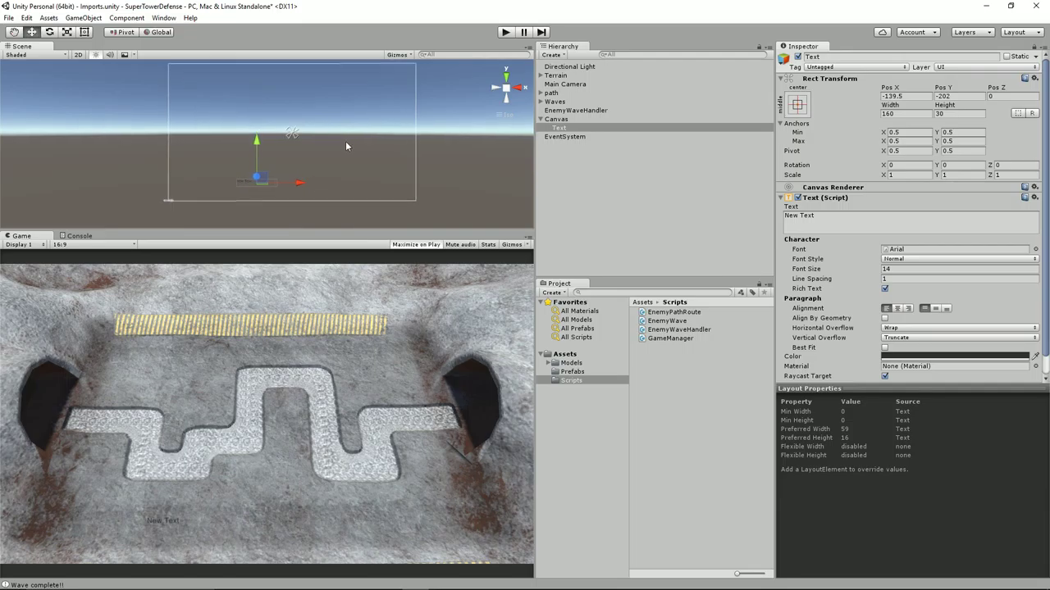
pyautogui.scroll(1, 346, 145)
pyautogui.click(556, 118)
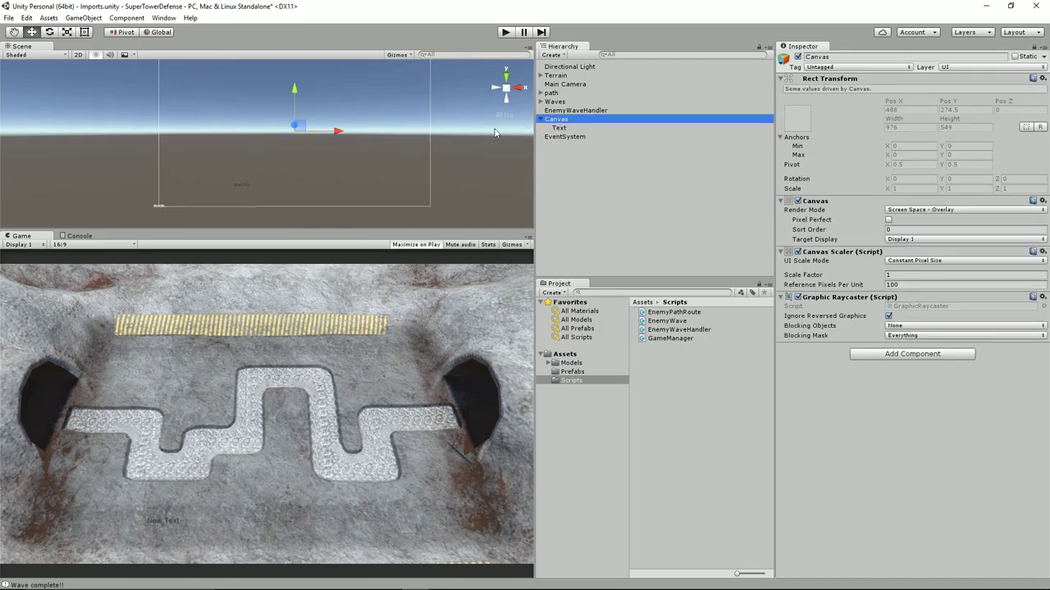
pyautogui.moveTo(416, 116); pyautogui.dragTo(425, 128, button='middle')
pyautogui.click(561, 129)
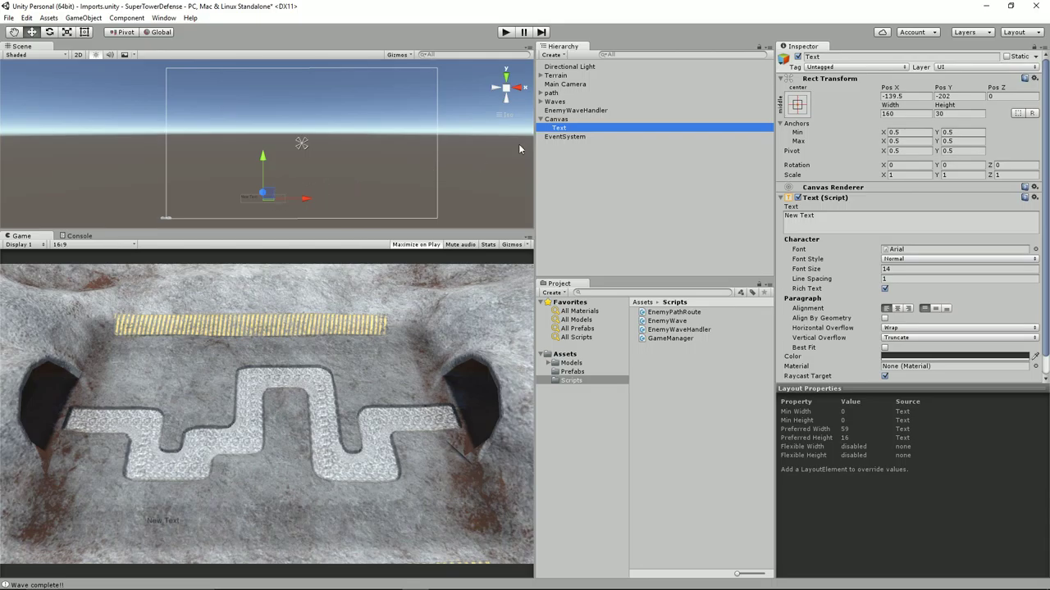
# Check the scoreText update line in GameManager.cs, then return to Unity
pyautogui.moveTo(344, 587)
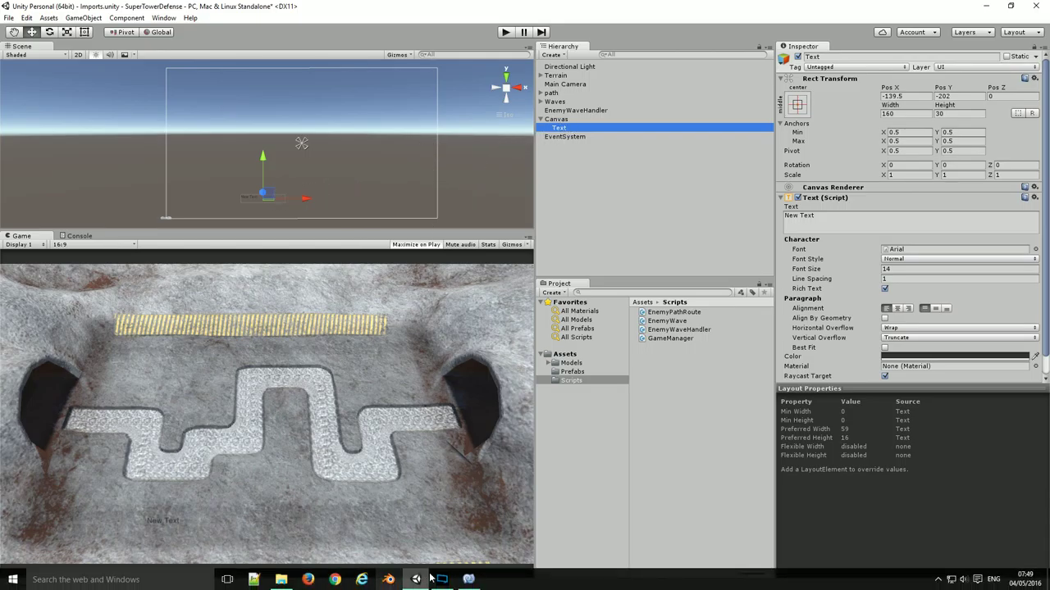
pyautogui.click(467, 580)
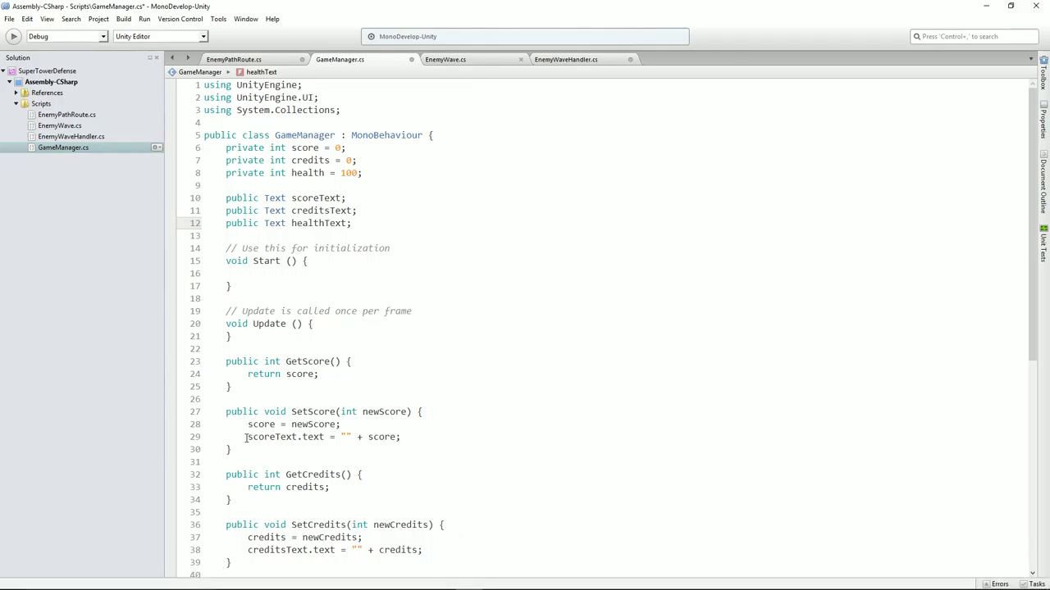
pyautogui.moveTo(245, 437); pyautogui.dragTo(400, 437)
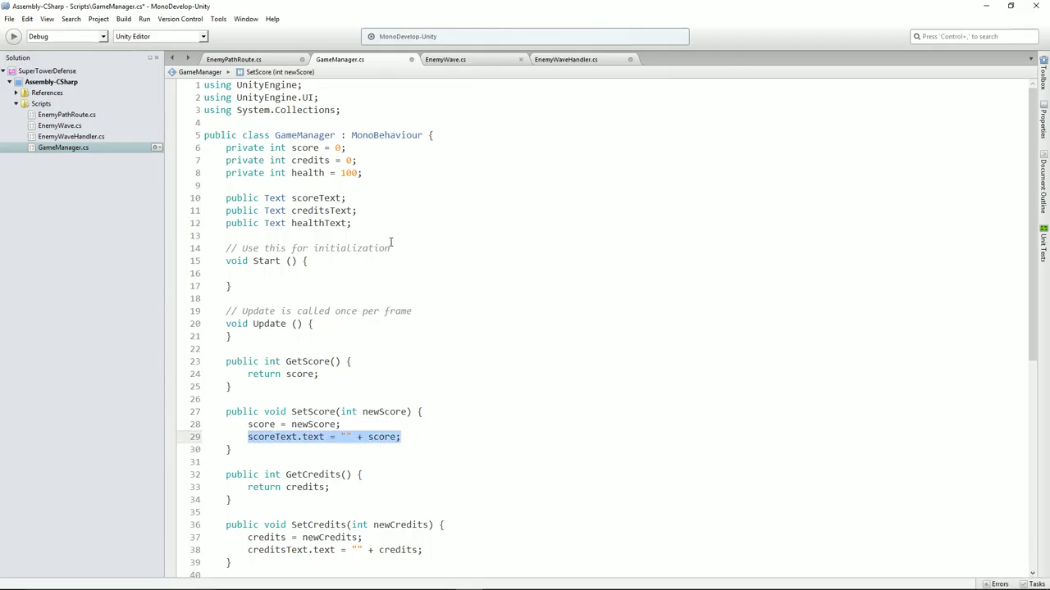
pyautogui.hotkey('alt', 'Tab')
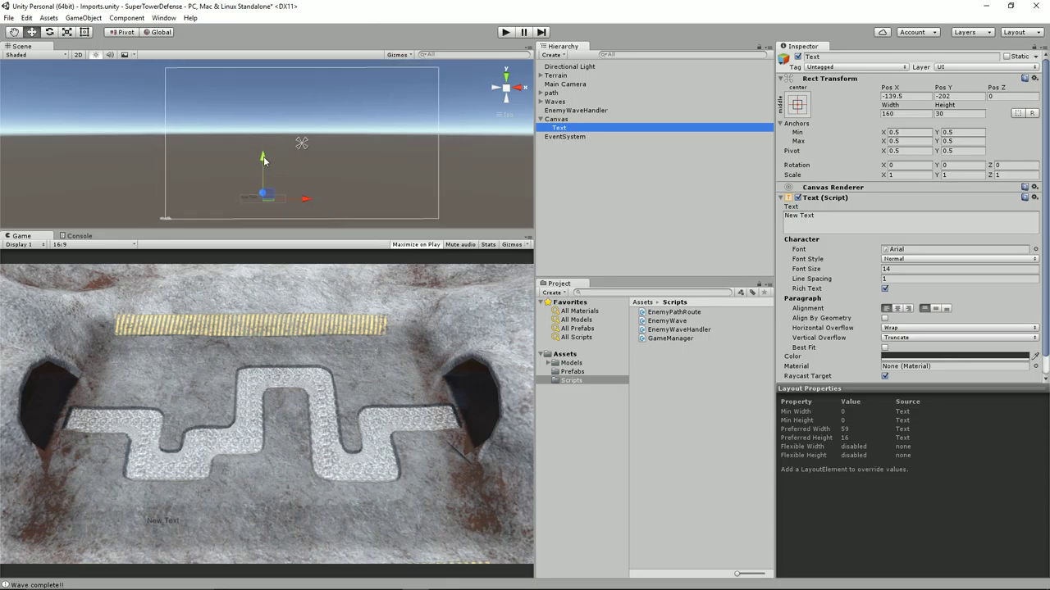
# Drag the text label to the top-left corner of the canvas
pyautogui.moveTo(263, 160); pyautogui.dragTo(262, 41)
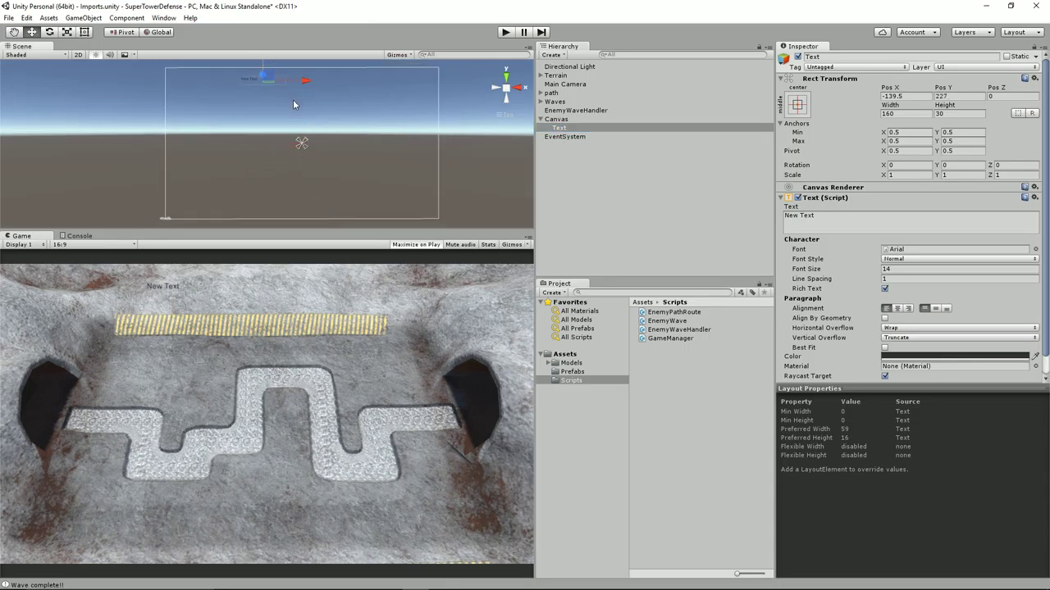
pyautogui.moveTo(294, 103); pyautogui.dragTo(338, 134, button='middle')
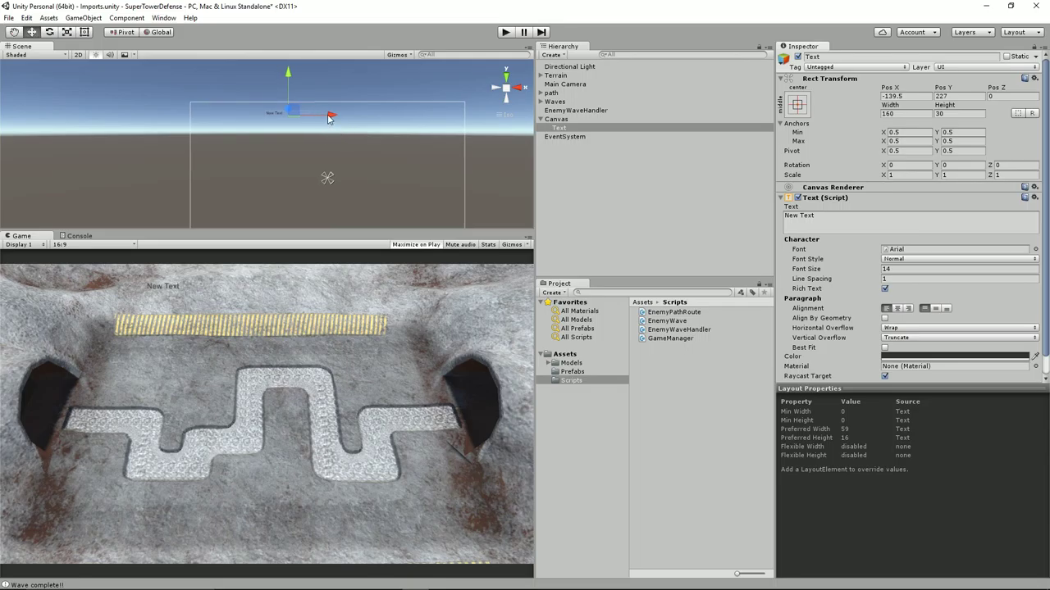
pyautogui.moveTo(328, 119); pyautogui.dragTo(258, 116)
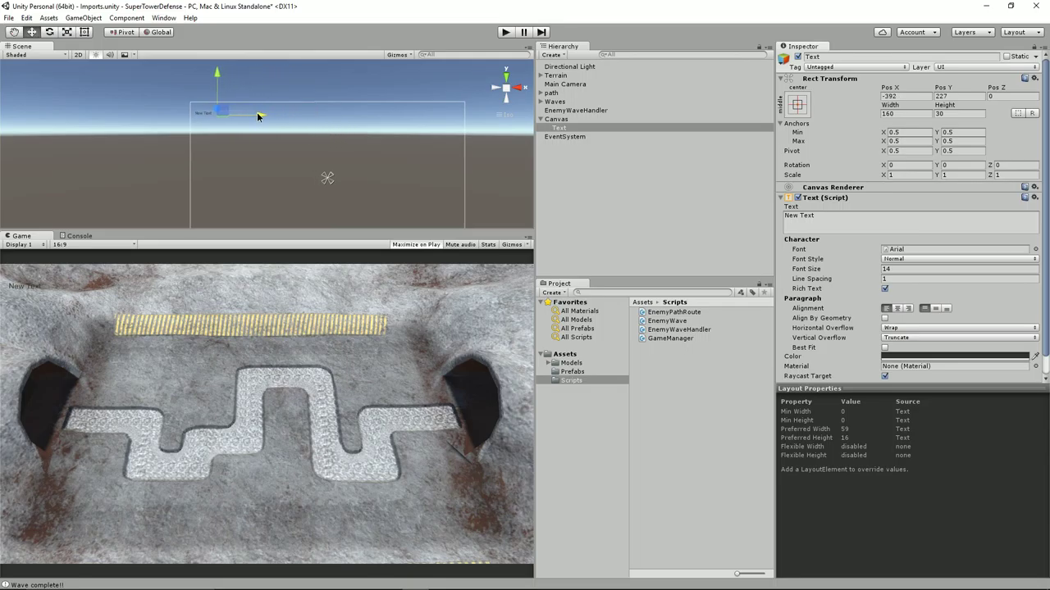
pyautogui.moveTo(217, 74); pyautogui.dragTo(217, 71)
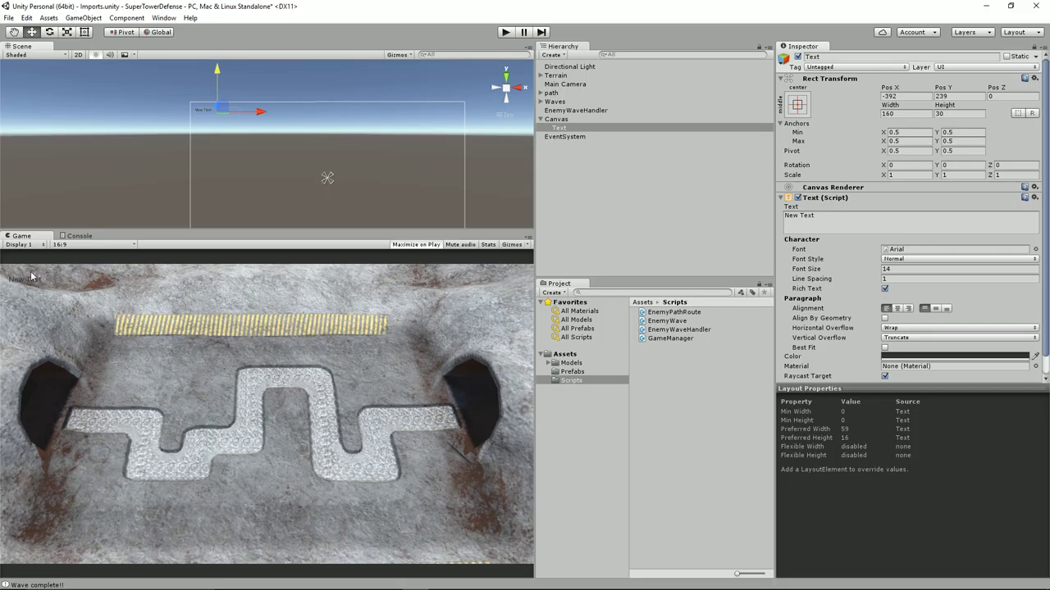
# Set the label's font size to 32
pyautogui.click(898, 269)
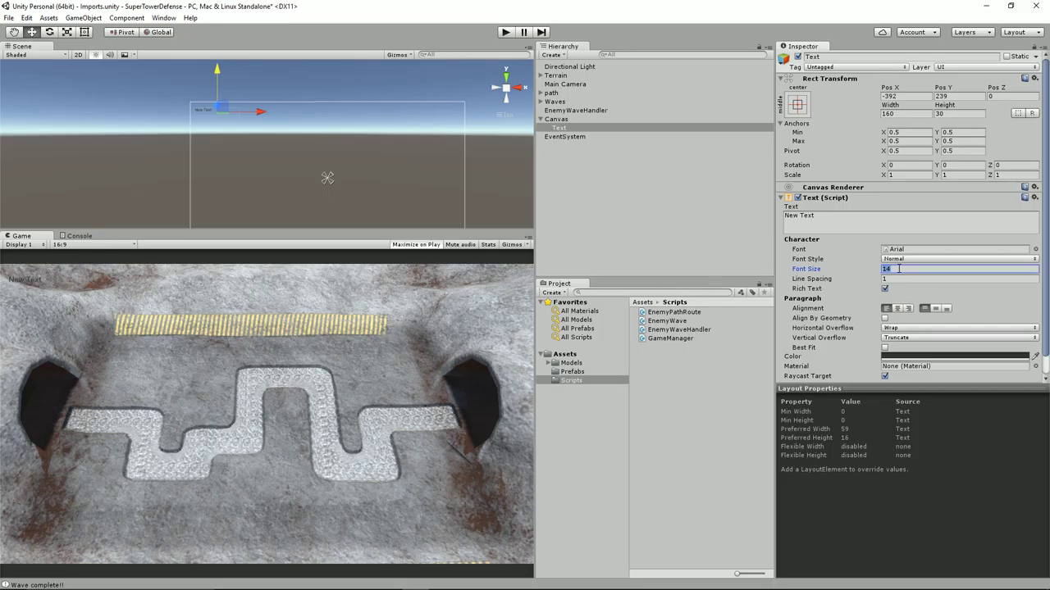
pyautogui.write('28')
pyautogui.press('BackSpace')
pyautogui.press('BackSpace')
pyautogui.write('3')
# Resize the text box to width 213 and height 40, centred vertically
pyautogui.click(84, 33)
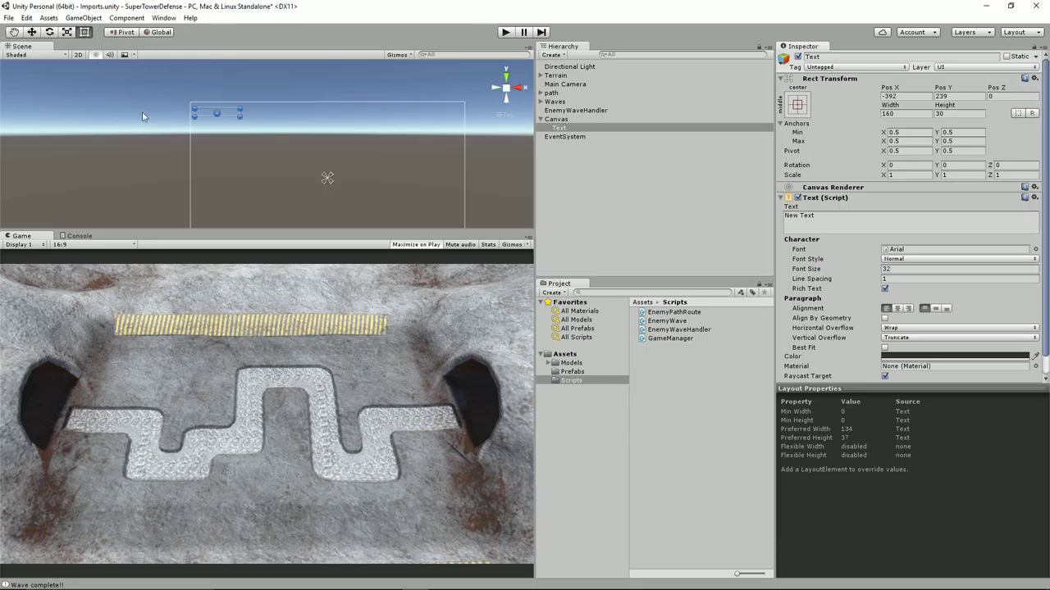
pyautogui.scroll(2, 145, 116)
pyautogui.moveTo(232, 111); pyautogui.dragTo(251, 115)
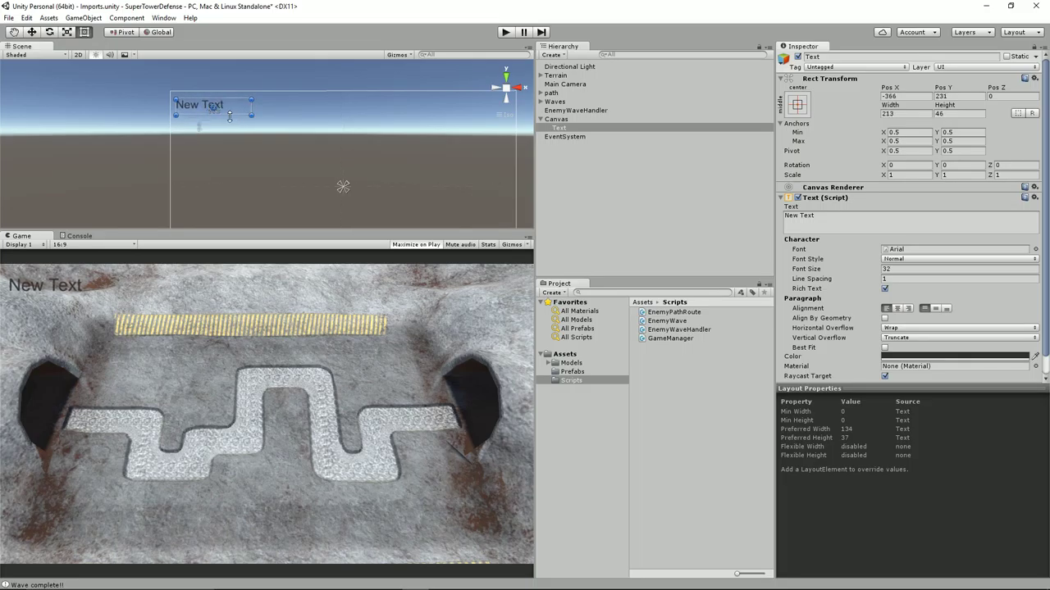
pyautogui.click(959, 114)
pyautogui.write('40')
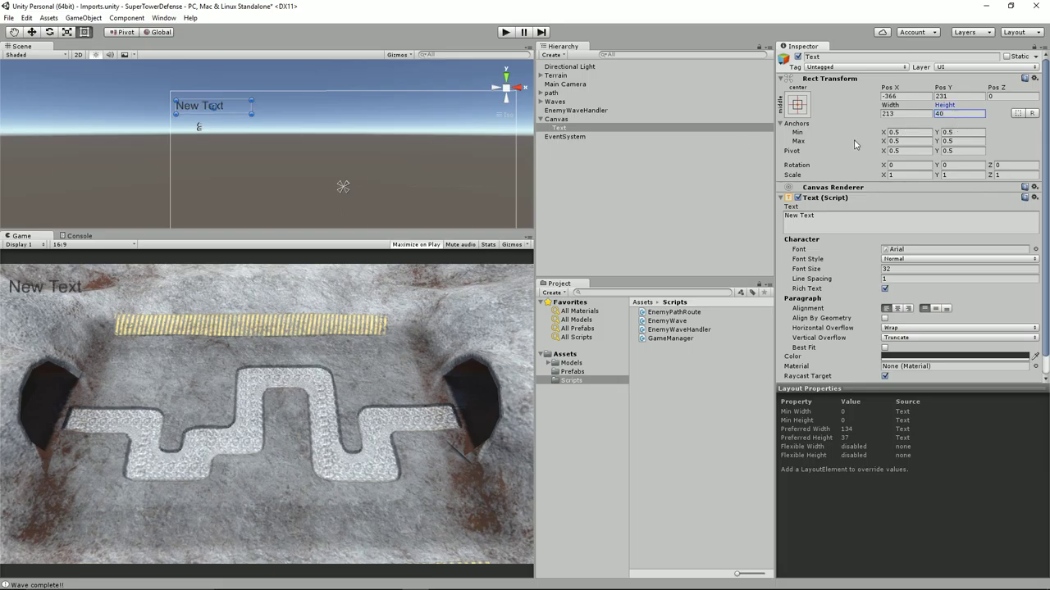
pyautogui.click(936, 309)
pyautogui.click(936, 309)
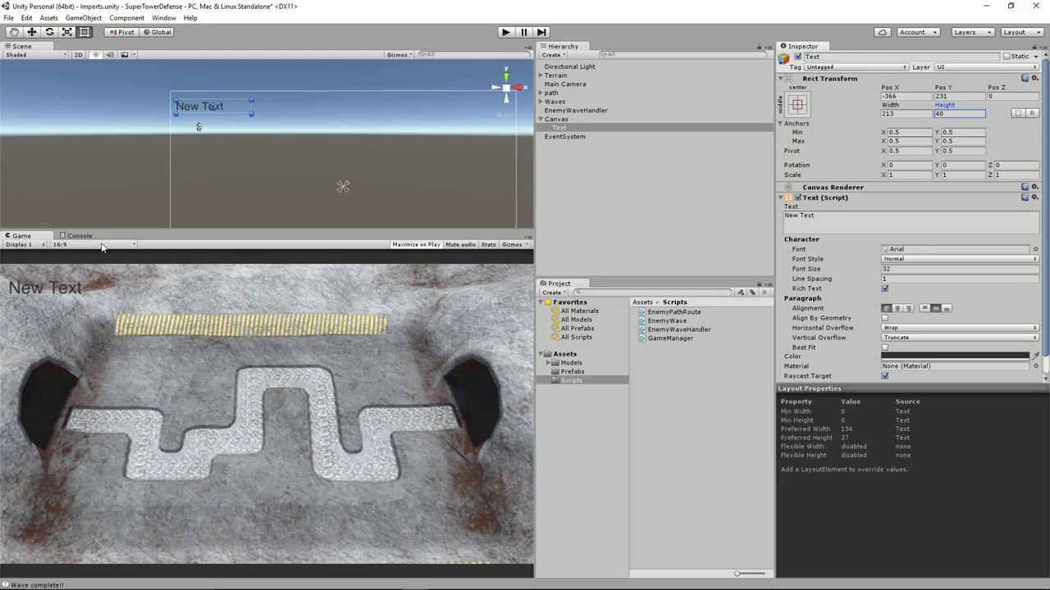
# Select the Text object under Canvas and begin renaming it
pyautogui.click(551, 138)
pyautogui.click(599, 128)
pyautogui.press('F2')
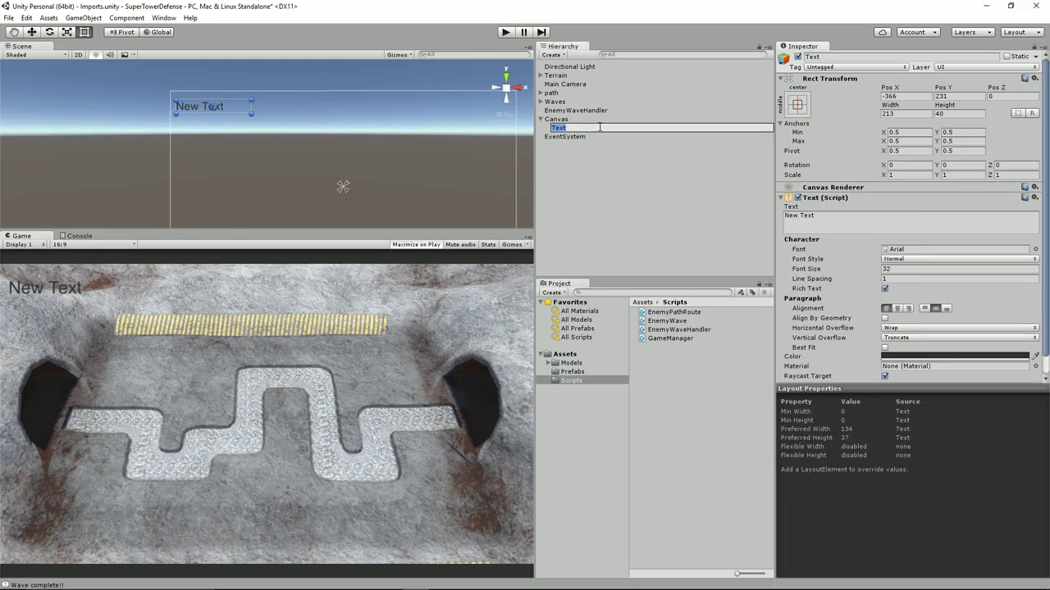
# Rename the label ScoreText and set its text to 'Score:'
pyautogui.write('Score')
pyautogui.press('Return')
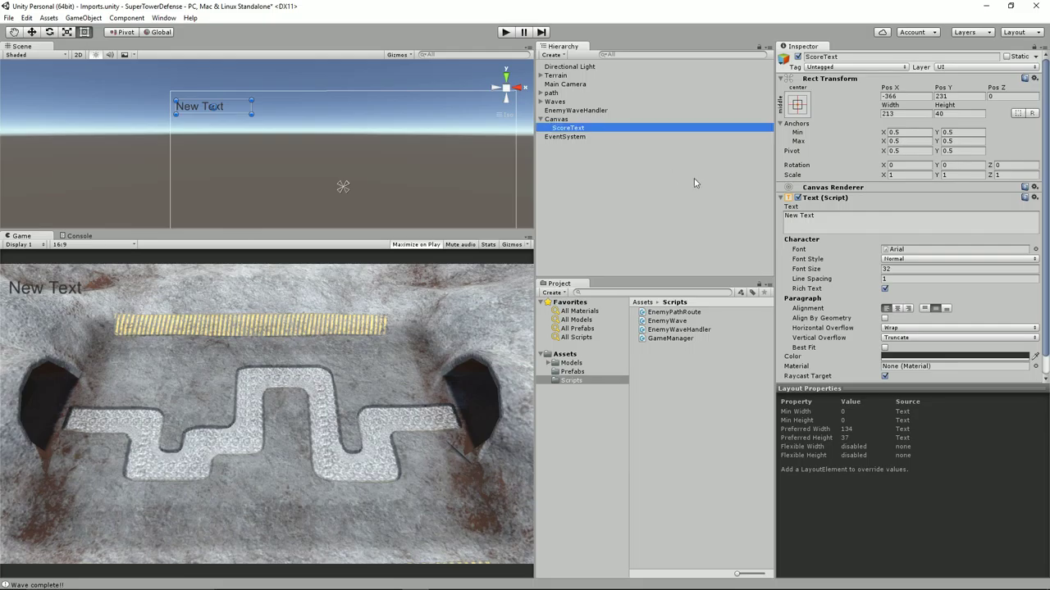
pyautogui.click(830, 220)
pyautogui.write('Score:')
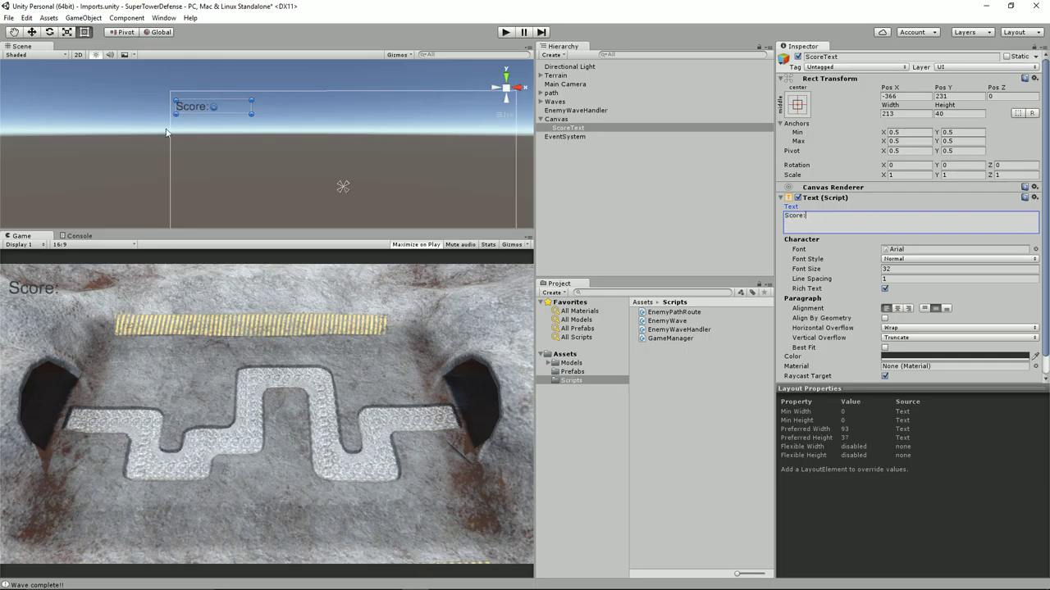
pyautogui.click(226, 110)
# Duplicate ScoreText and start renaming the copy HealthText
pyautogui.hotkey('ctrl', 'd')
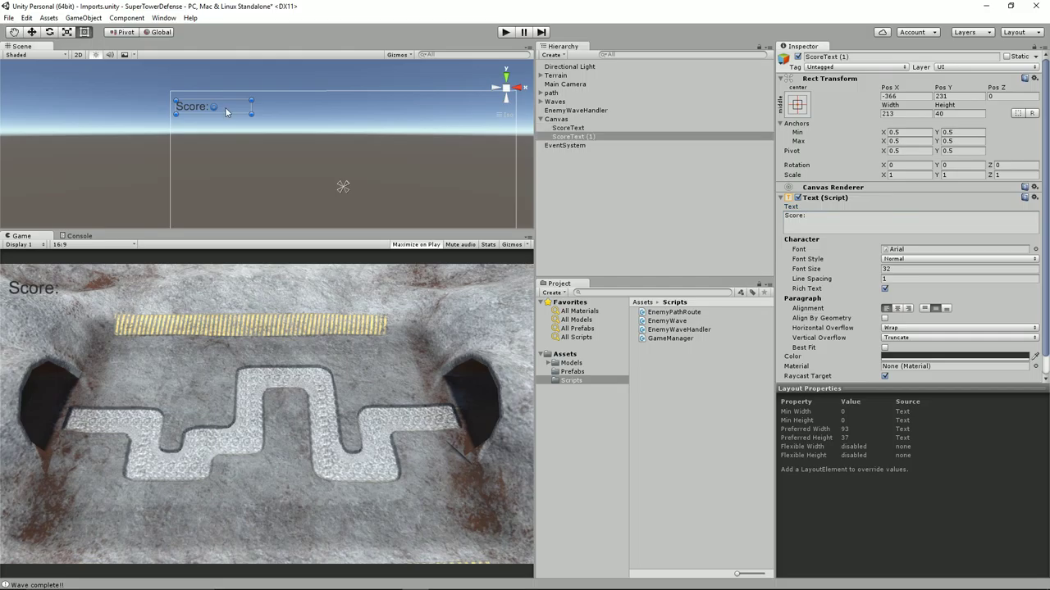
pyautogui.click(577, 146)
pyautogui.click(581, 137)
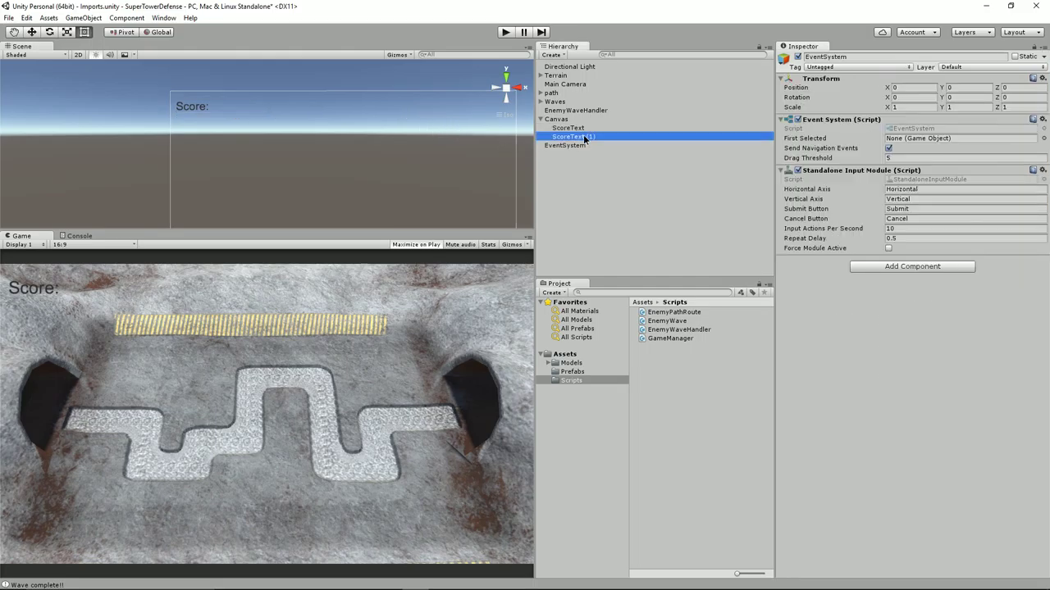
pyautogui.click(604, 137)
pyautogui.write('HealthText')
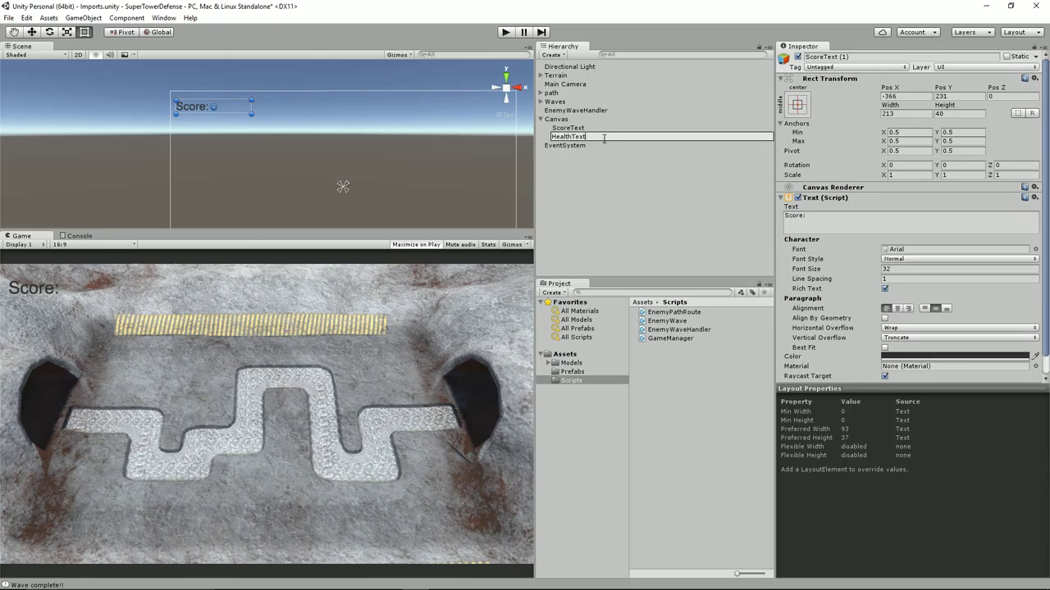
# Name the label HealthText, set its text to 'Health:', and move it below the Score: label
pyautogui.press('Return')
pyautogui.click(793, 218)
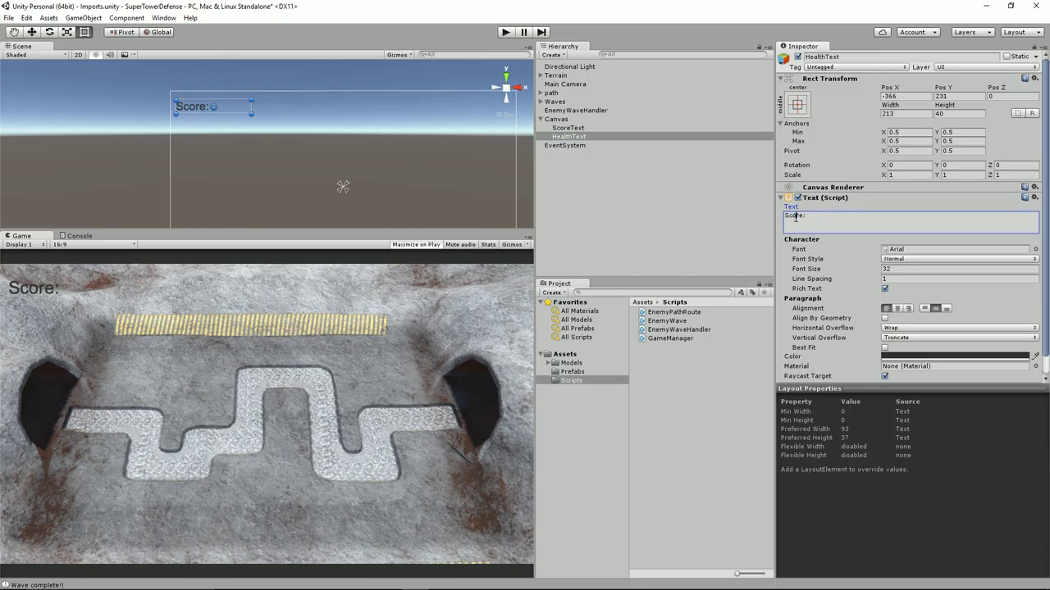
pyautogui.write('Health:')
pyautogui.moveTo(228, 106); pyautogui.dragTo(227, 128)
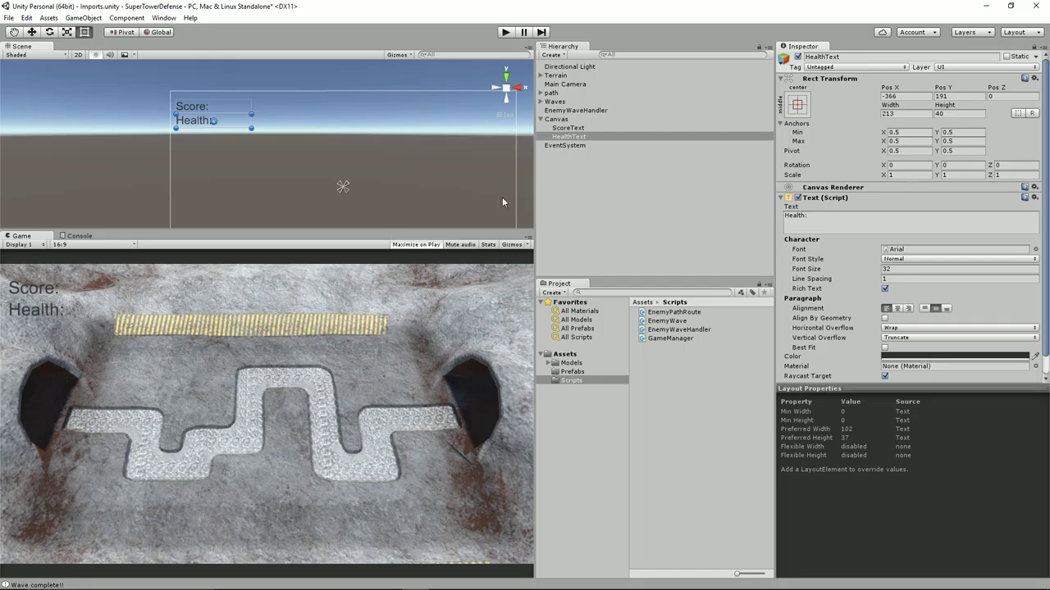
# Duplicate HealthText as CreditsText reading 'Credits:' and place it below Health
pyautogui.click(583, 137)
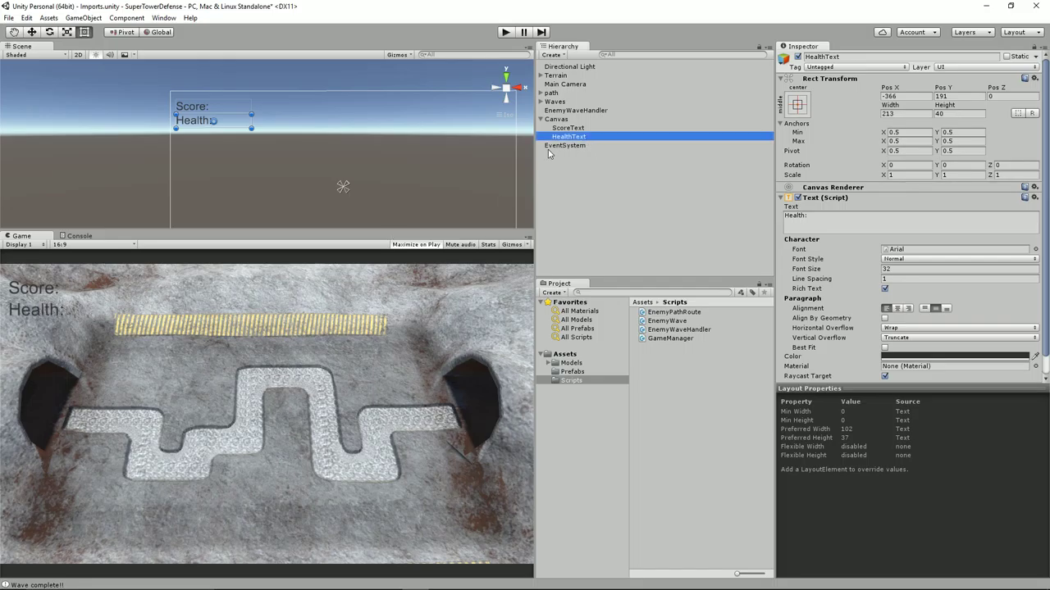
pyautogui.hotkey('ctrl', 'd')
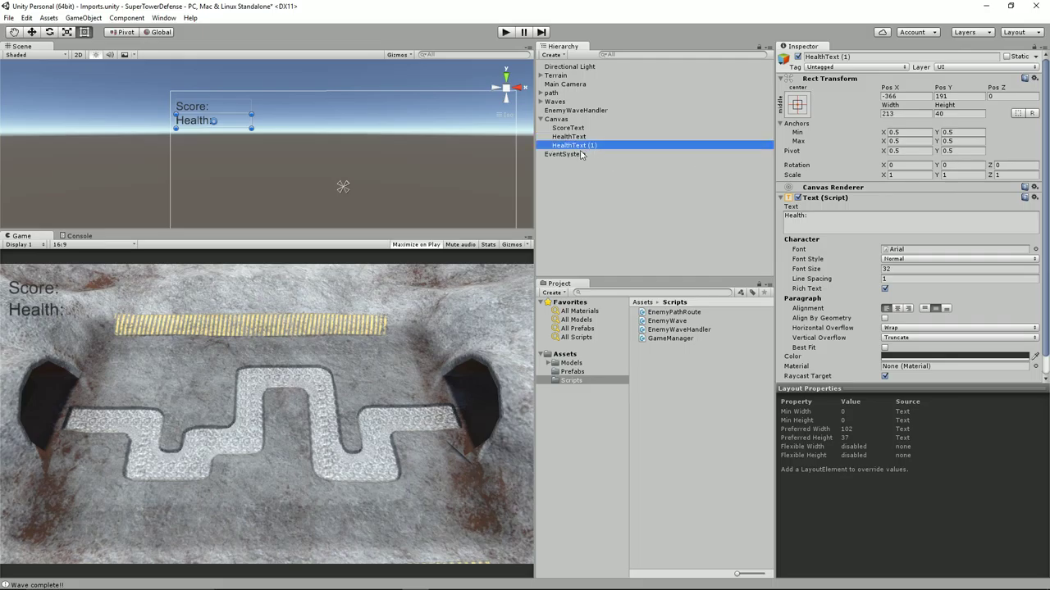
pyautogui.click(584, 146)
pyautogui.write('Cr')
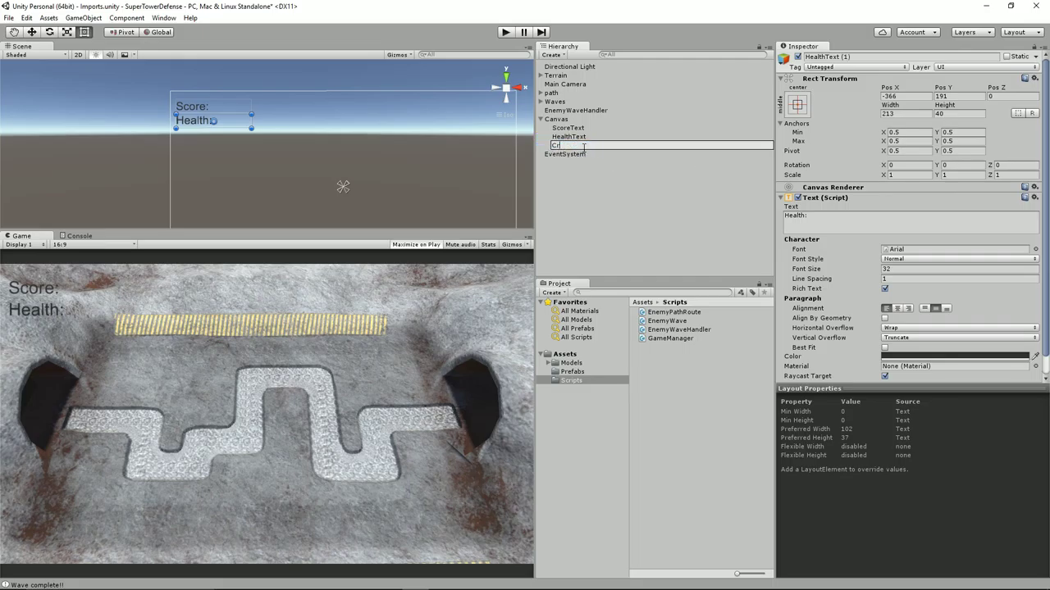
pyautogui.write('editsText')
pyautogui.press('Return')
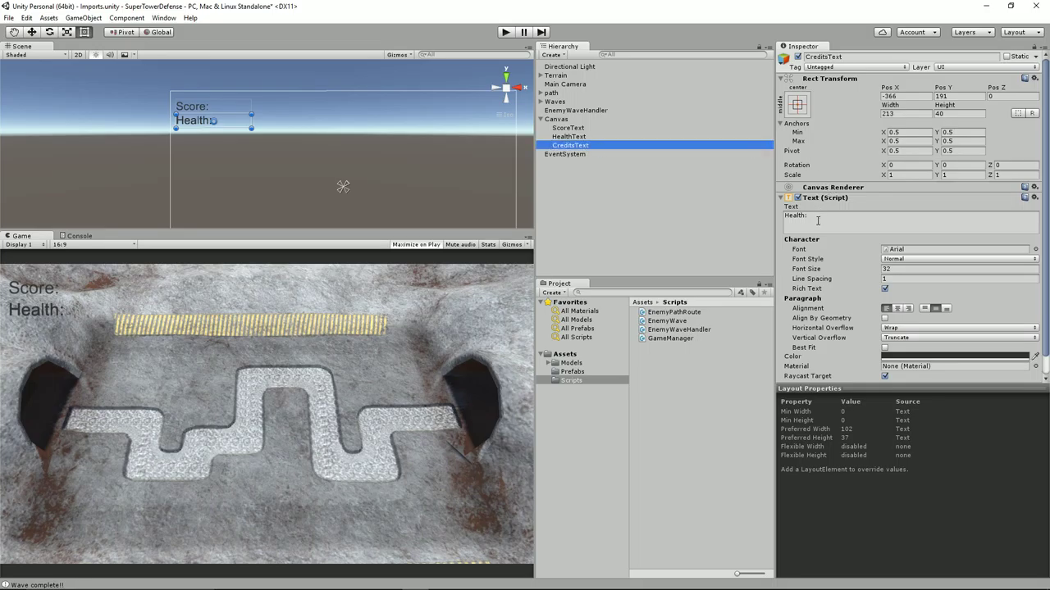
pyautogui.click(818, 220)
pyautogui.write('Credits:')
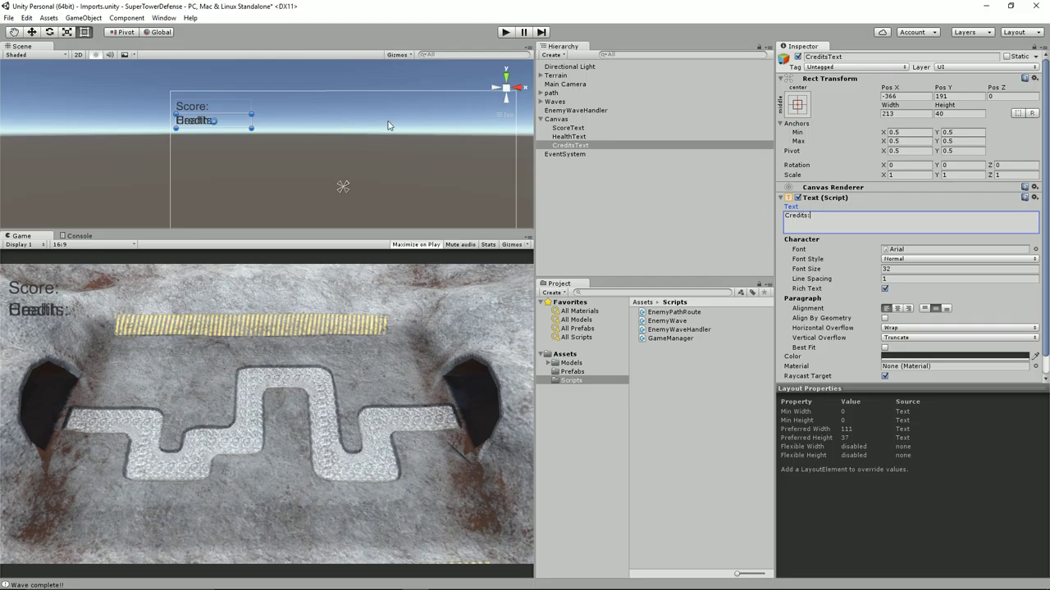
pyautogui.moveTo(234, 124); pyautogui.dragTo(236, 137)
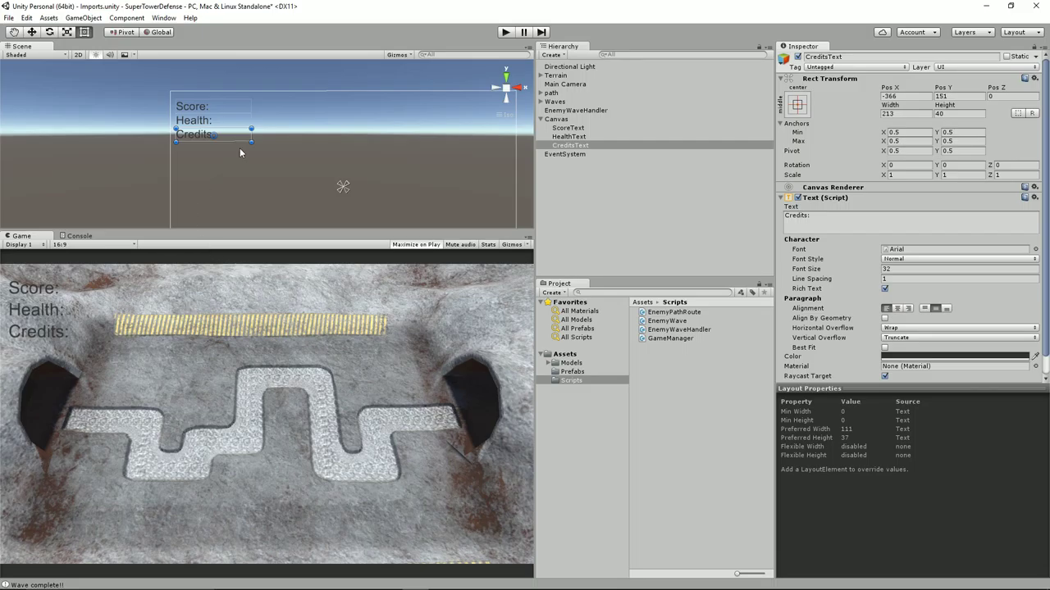
# Nudge all three HUD labels slightly up-left, then bring up the 'space font' search results in Chrome
pyautogui.keyDown('shift'); pyautogui.click(591, 128); pyautogui.keyUp('shift')
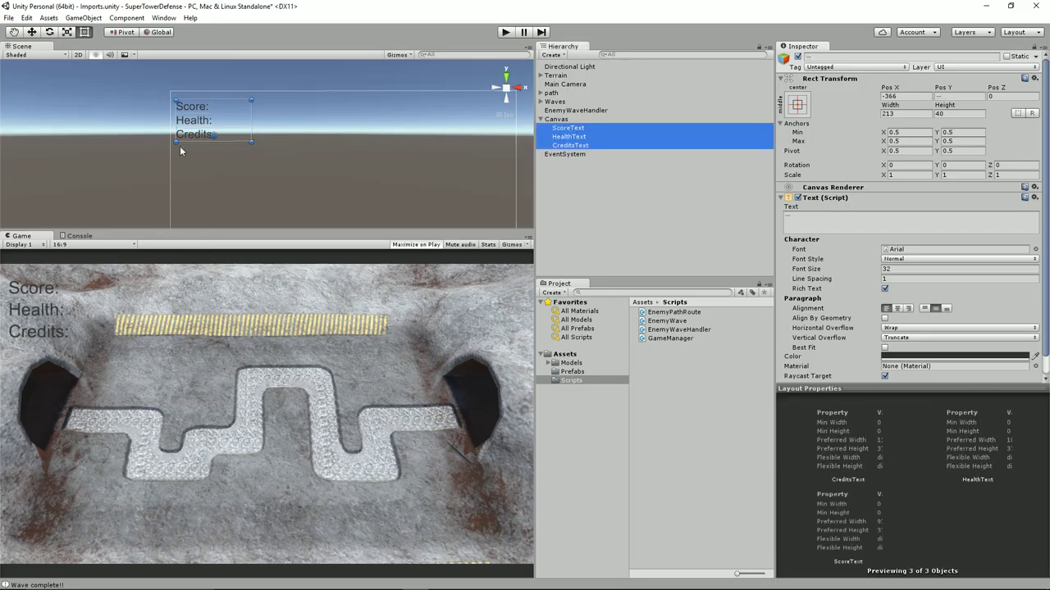
pyautogui.moveTo(214, 131); pyautogui.dragTo(208, 136)
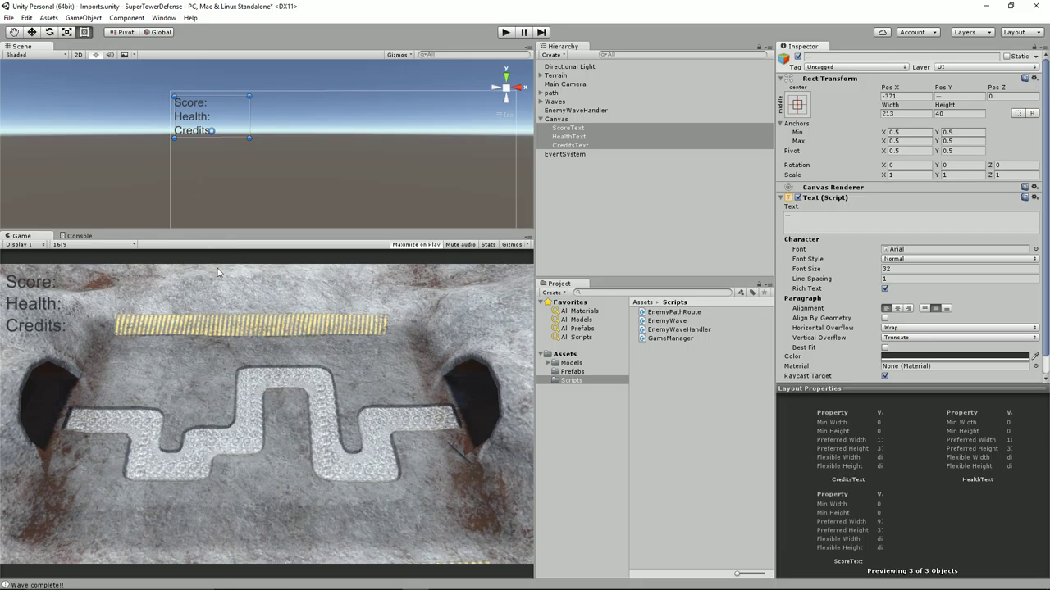
pyautogui.click(334, 579)
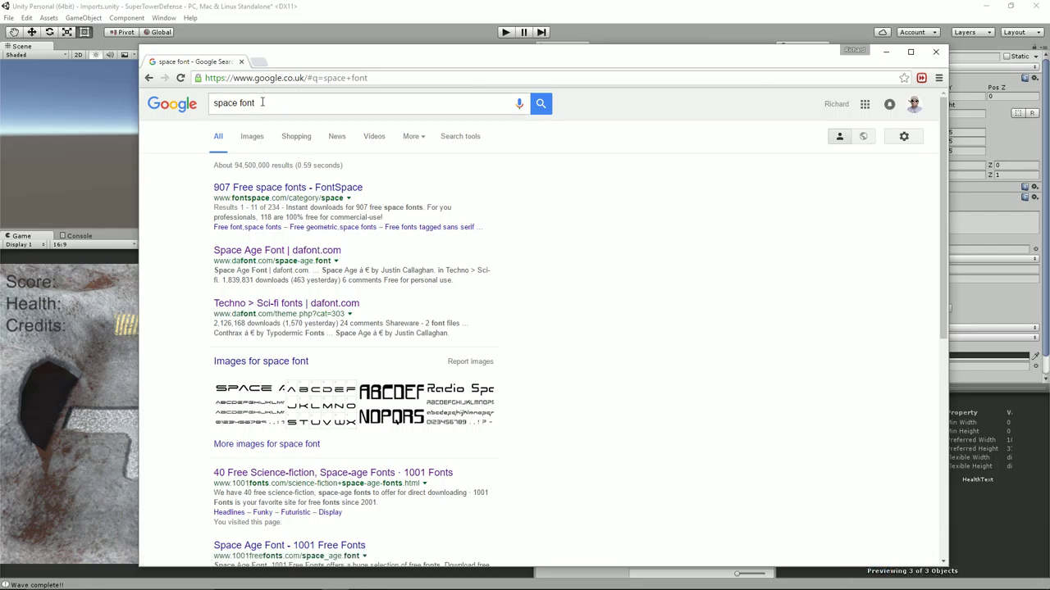
# Open the Space Age font page on dafont.com and scroll through its letter, digit and symbol previews
pyautogui.click(309, 255)
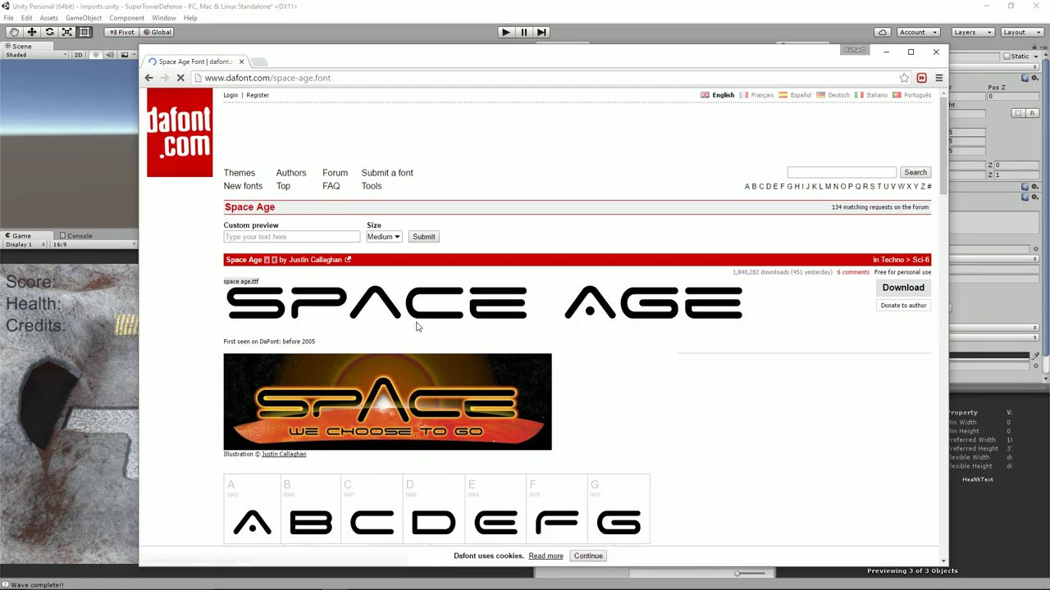
pyautogui.scroll(-1, 416, 326)
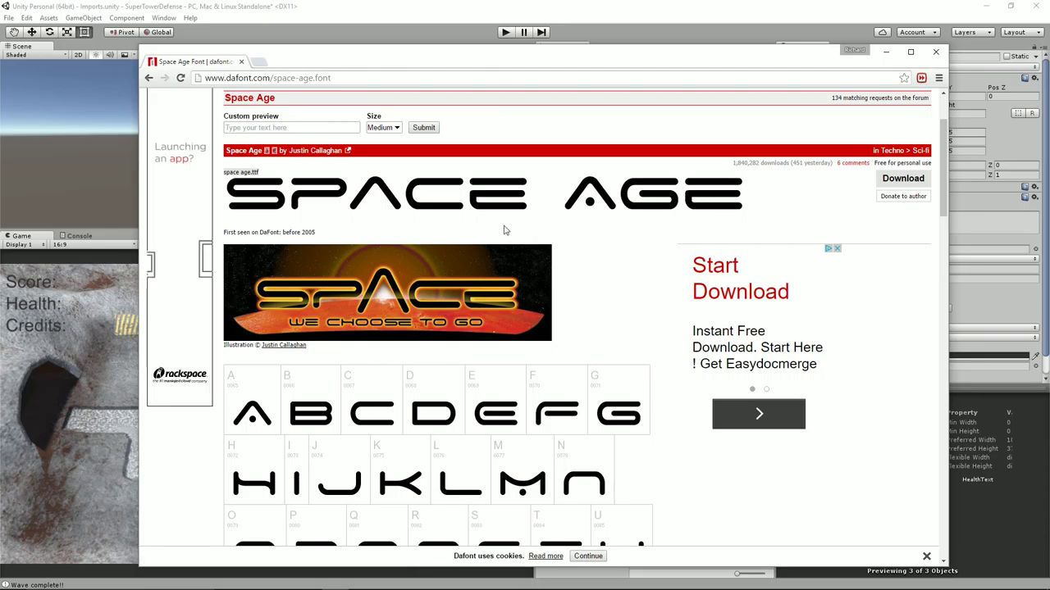
pyautogui.scroll(1, 507, 261)
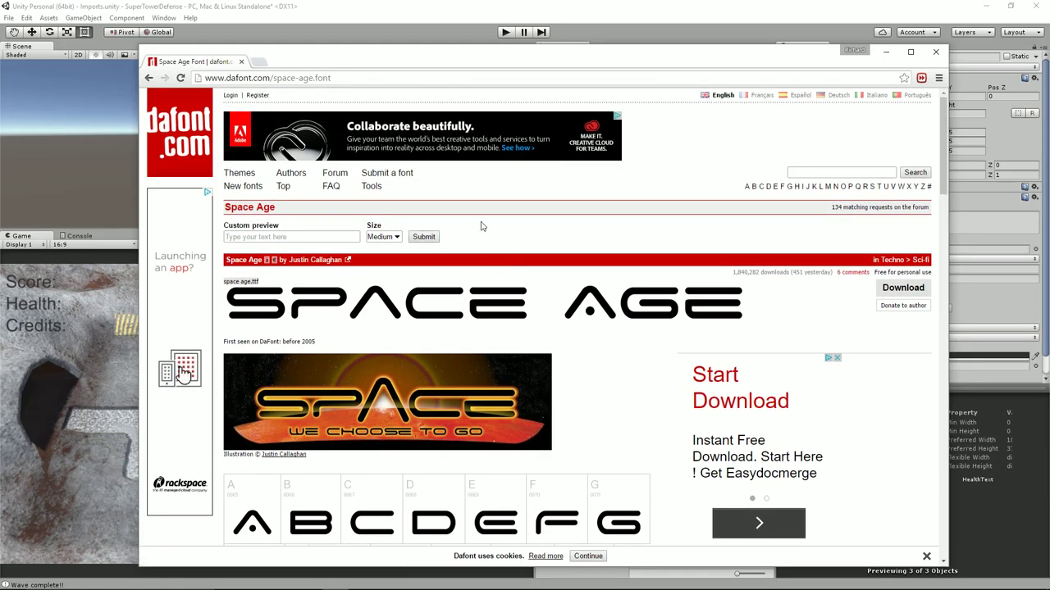
pyautogui.scroll(-1, 481, 226)
pyautogui.scroll(1, 481, 225)
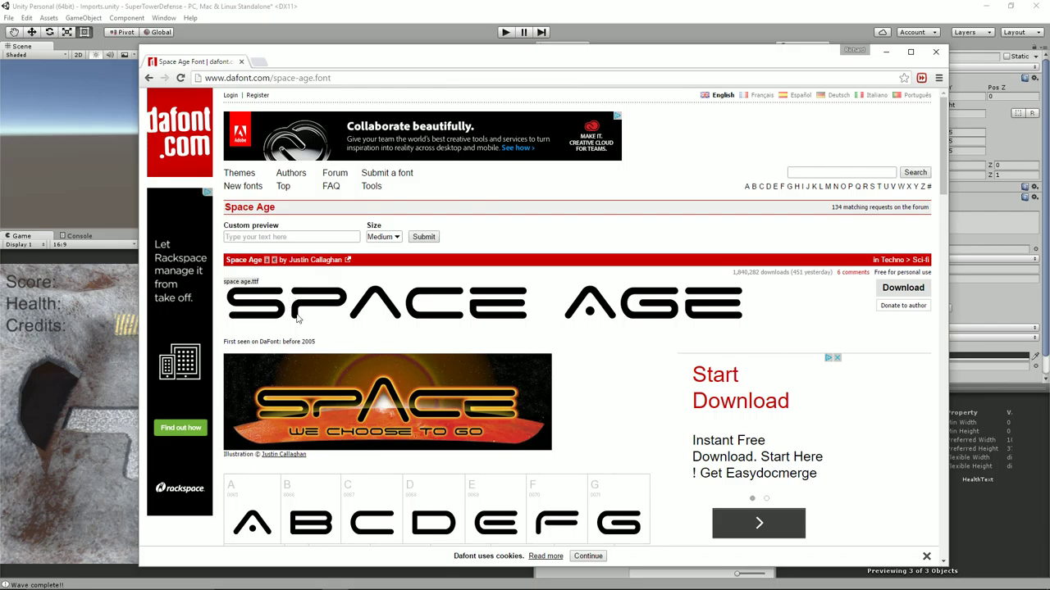
pyautogui.scroll(-2, 299, 320)
pyautogui.scroll(-3, 320, 323)
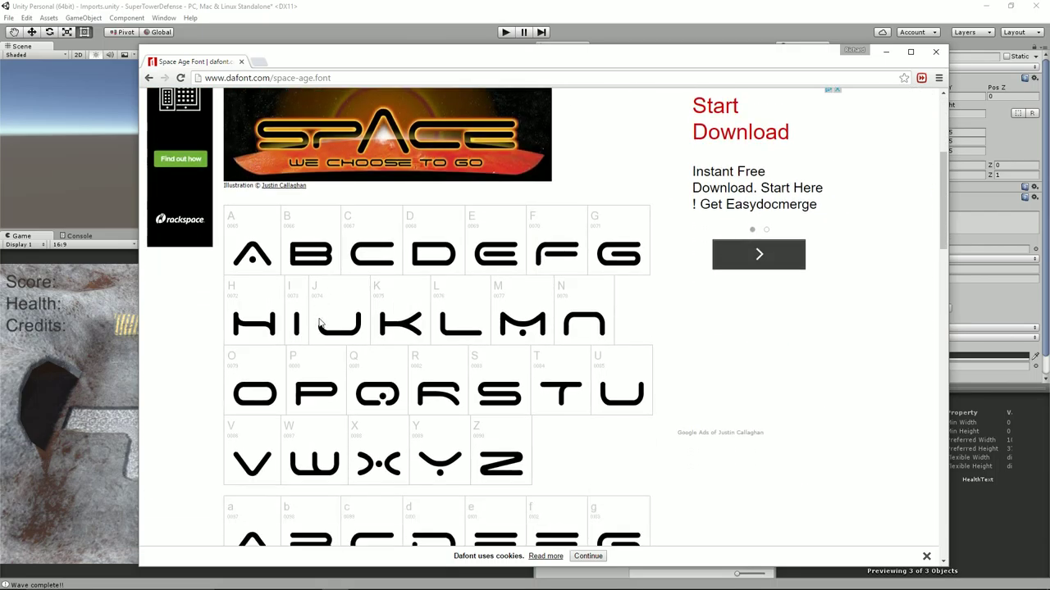
pyautogui.scroll(1, 320, 322)
pyautogui.scroll(4, 319, 323)
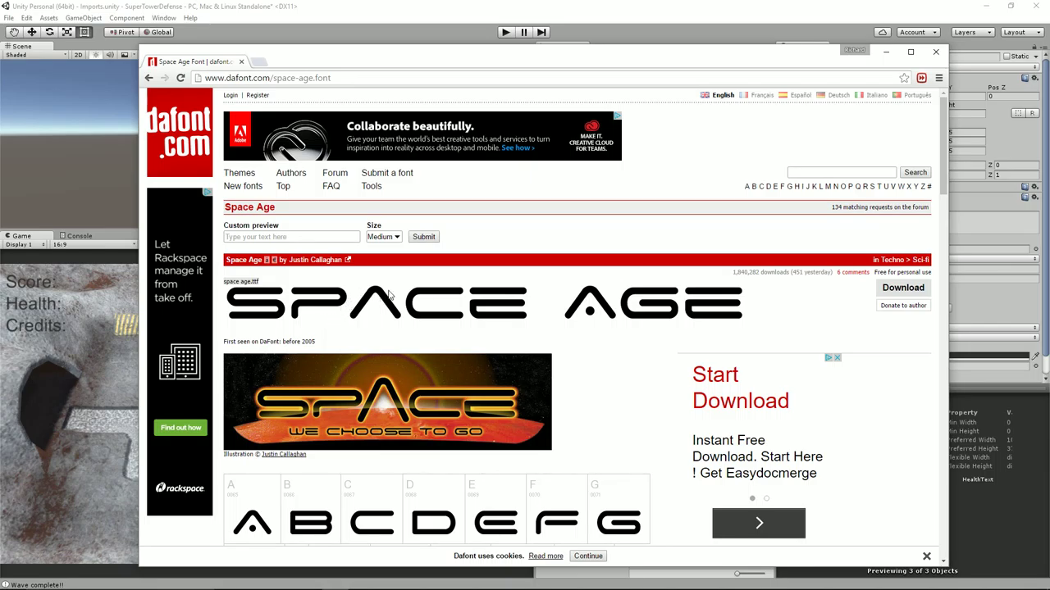
pyautogui.scroll(-2, 377, 339)
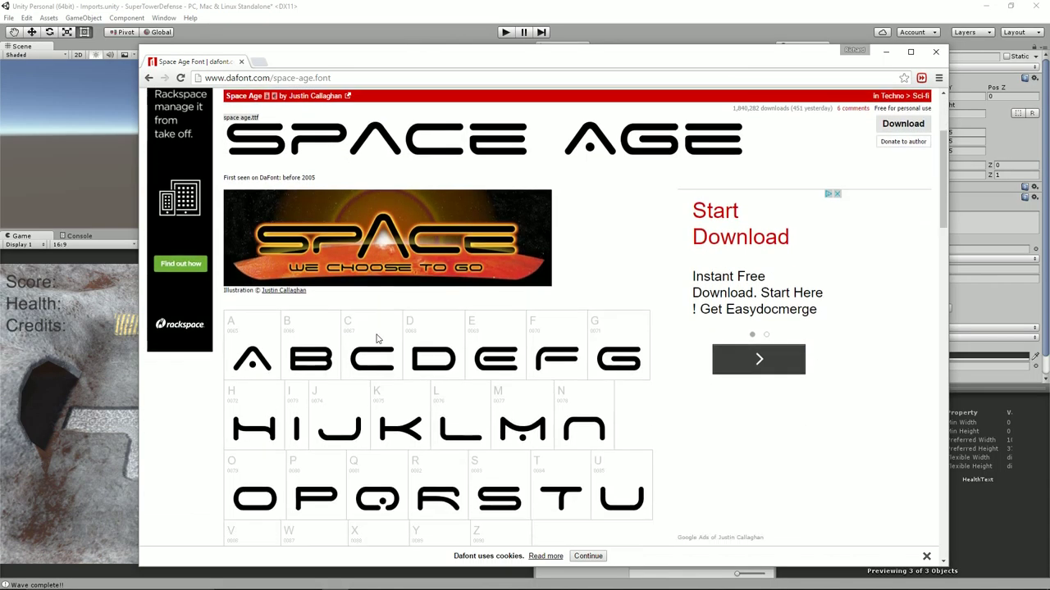
pyautogui.scroll(-2, 361, 369)
pyautogui.scroll(-2, 344, 393)
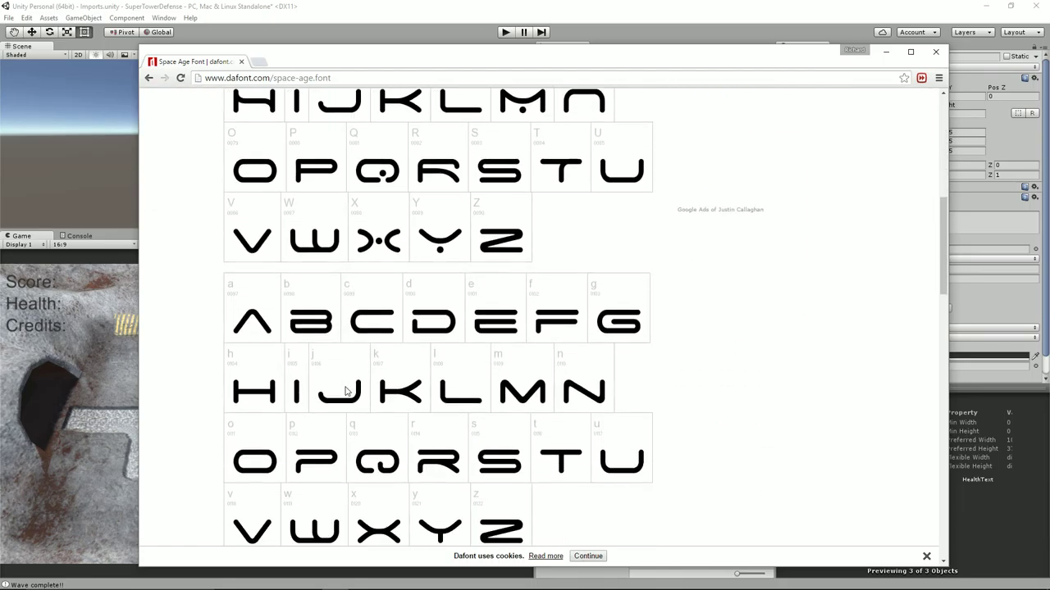
pyautogui.scroll(-7, 344, 391)
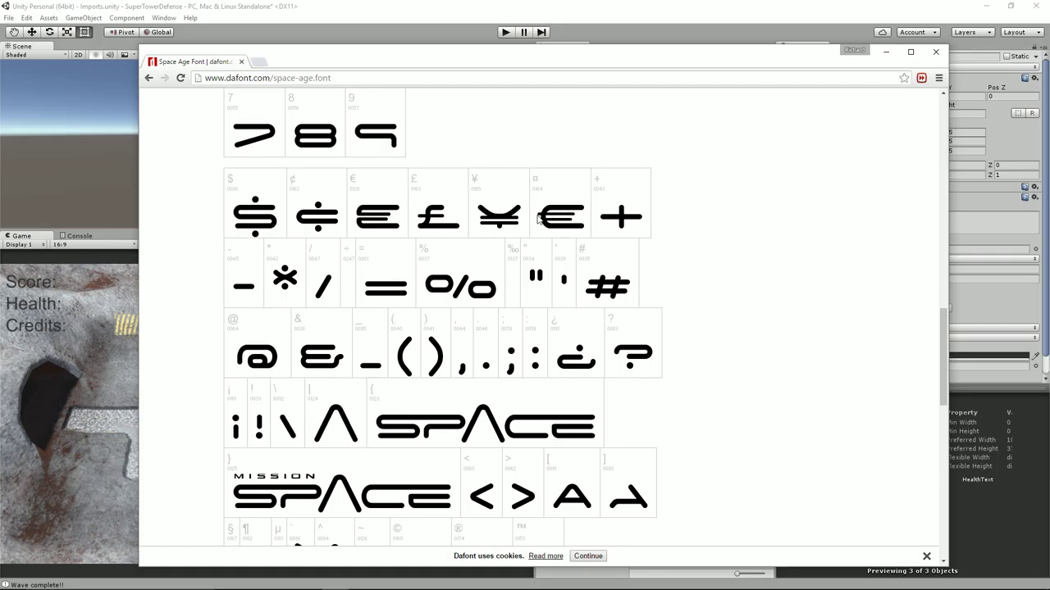
pyautogui.scroll(-2, 318, 383)
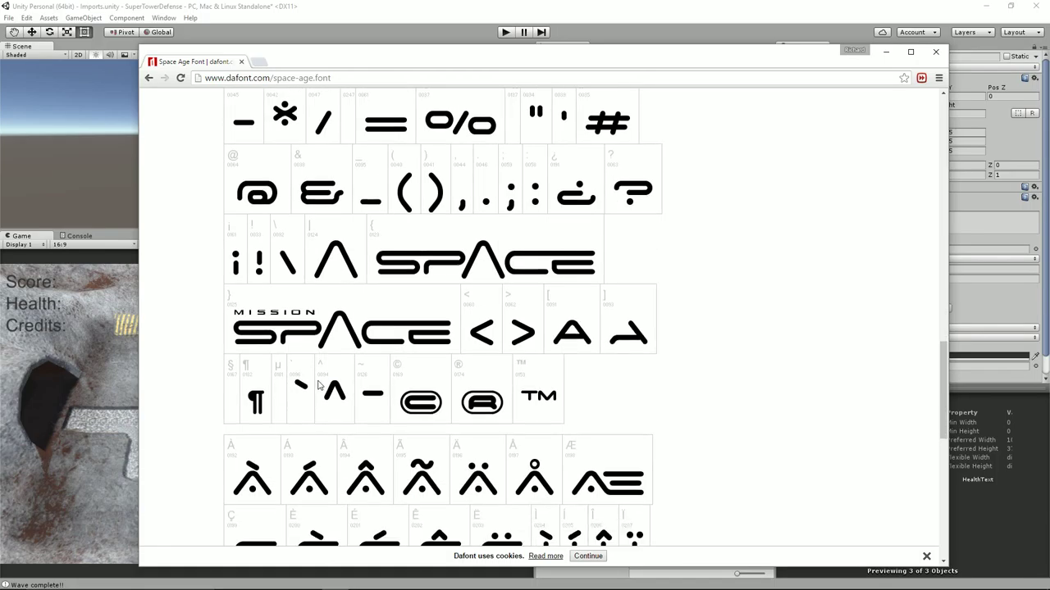
pyautogui.scroll(-2, 318, 386)
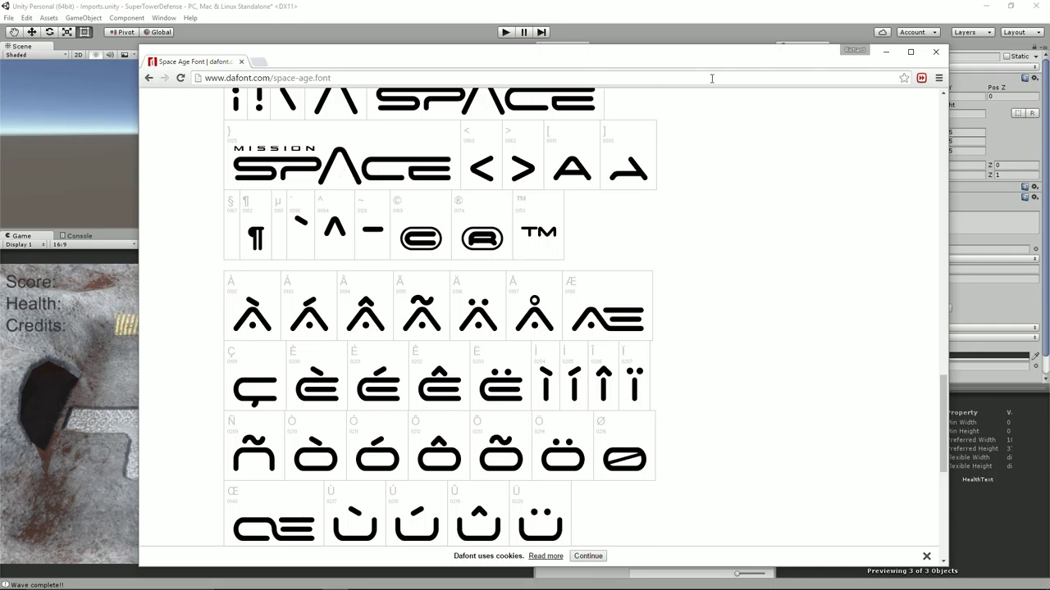
pyautogui.scroll(14, 640, 361)
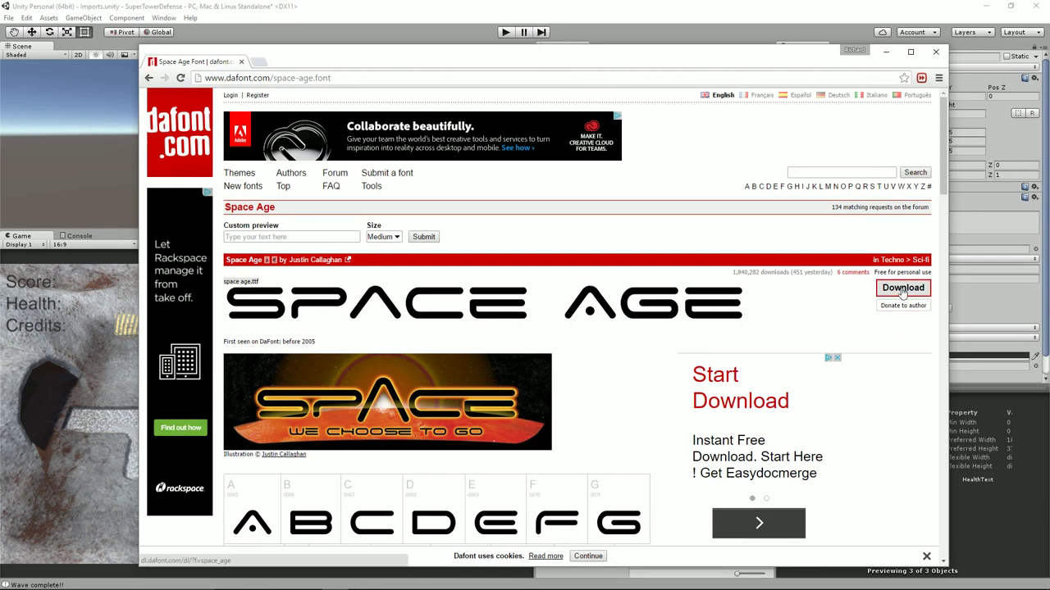
# Download the Space Age font and select space age.ttf inside the downloaded space_age.zip
pyautogui.click(902, 288)
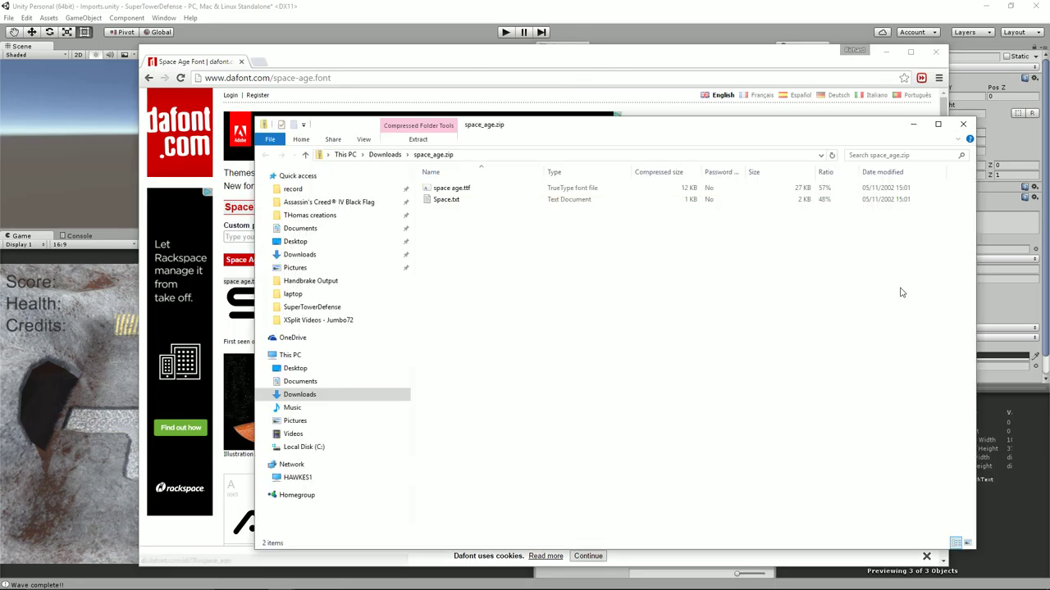
pyautogui.click(447, 188)
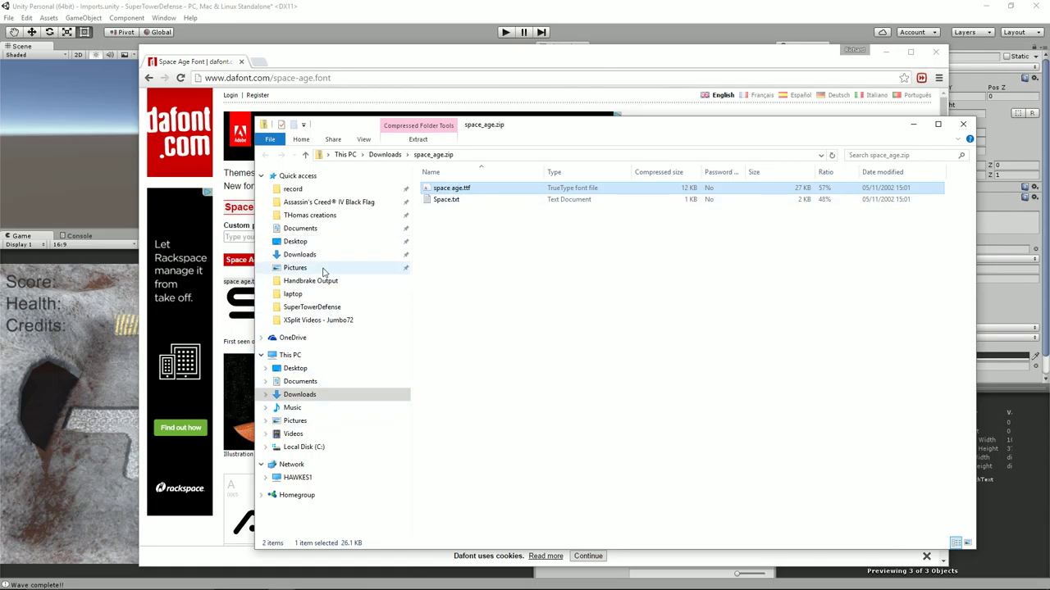
pyautogui.click(308, 233)
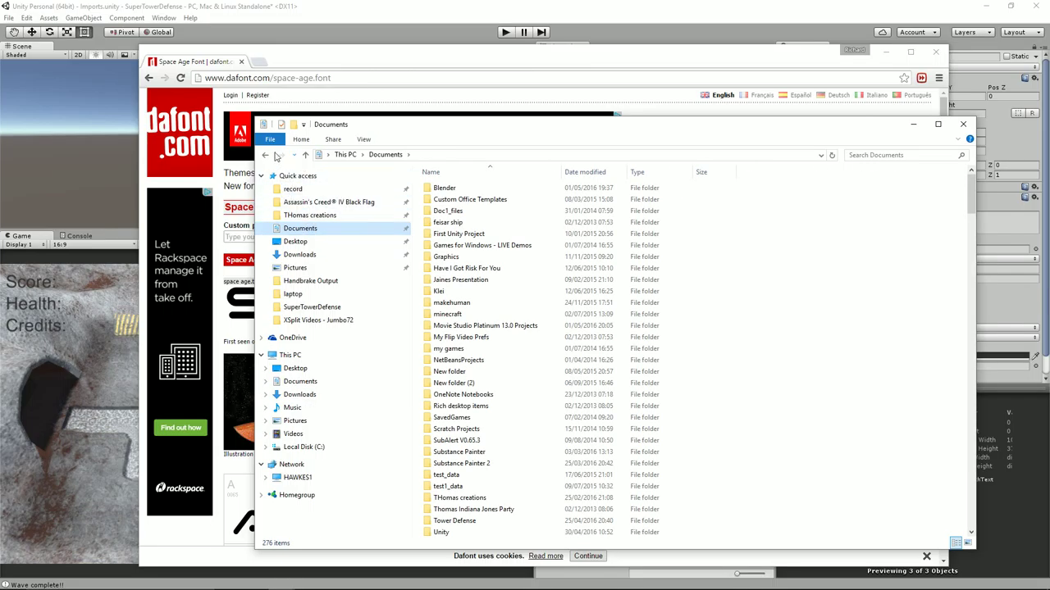
pyautogui.click(265, 154)
pyautogui.click(440, 201)
pyautogui.click(451, 190)
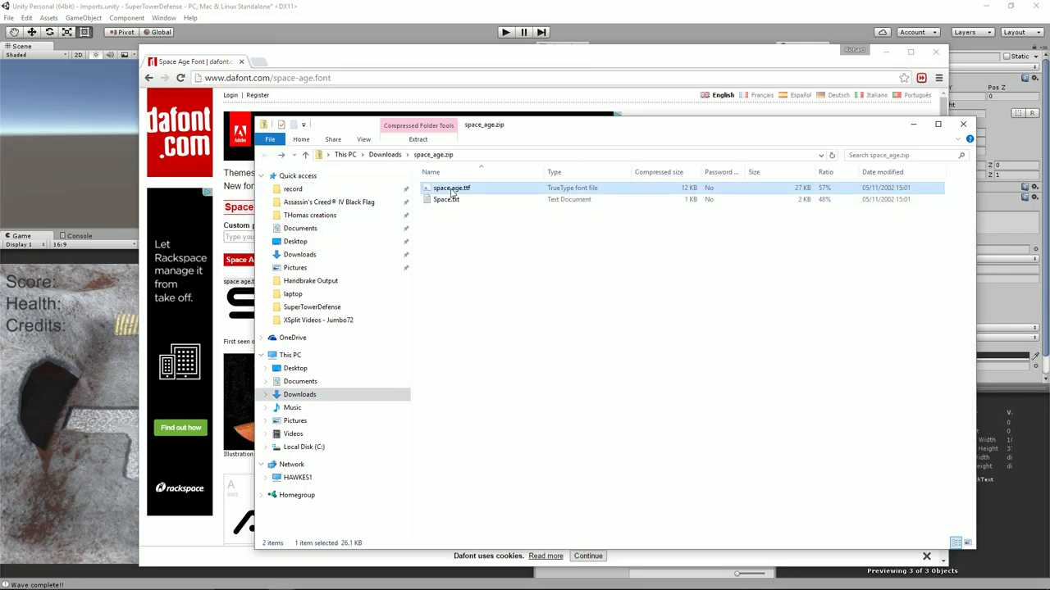
# Navigate from Documents to the SuperTowerDefense project's Assets folder
pyautogui.click(300, 381)
pyautogui.click(449, 360)
pyautogui.scroll(-5, 449, 362)
pyautogui.doubleClick(450, 360)
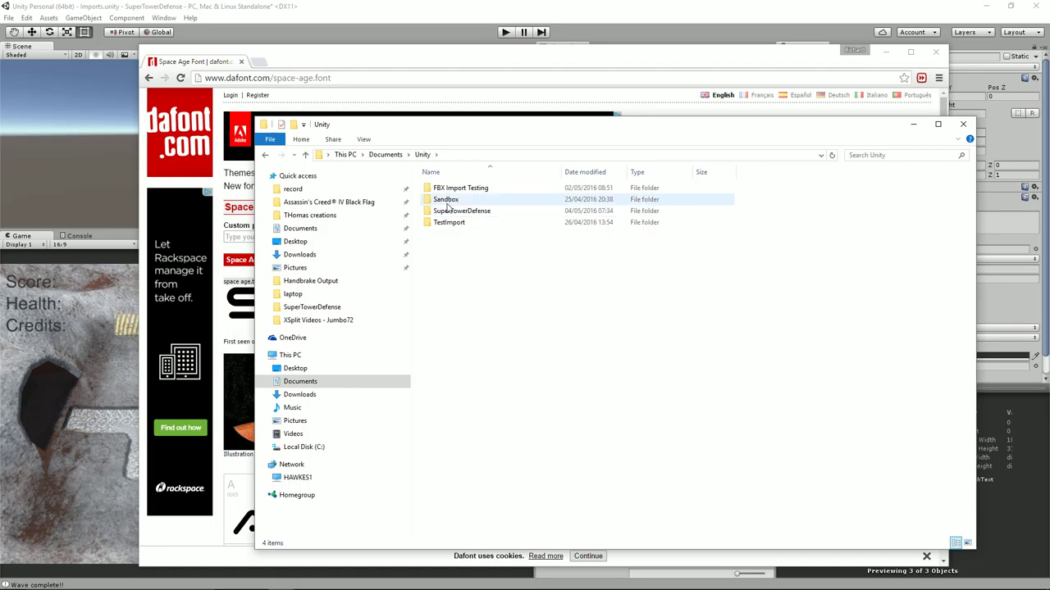
pyautogui.doubleClick(451, 211)
pyautogui.doubleClick(443, 199)
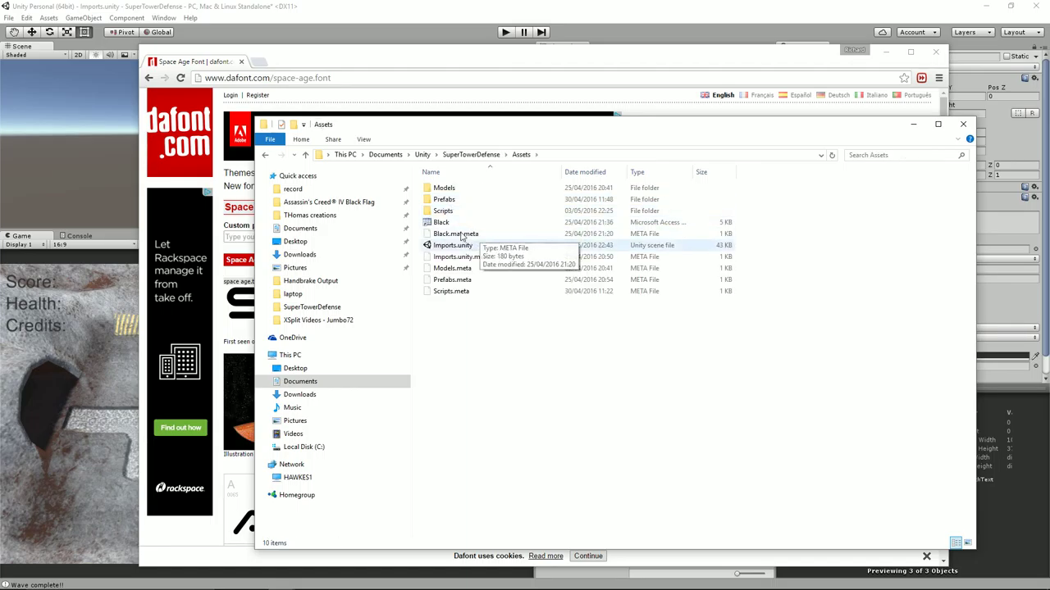
# Create a Fonts folder in Assets and paste space age.ttf into it
pyautogui.click(293, 124)
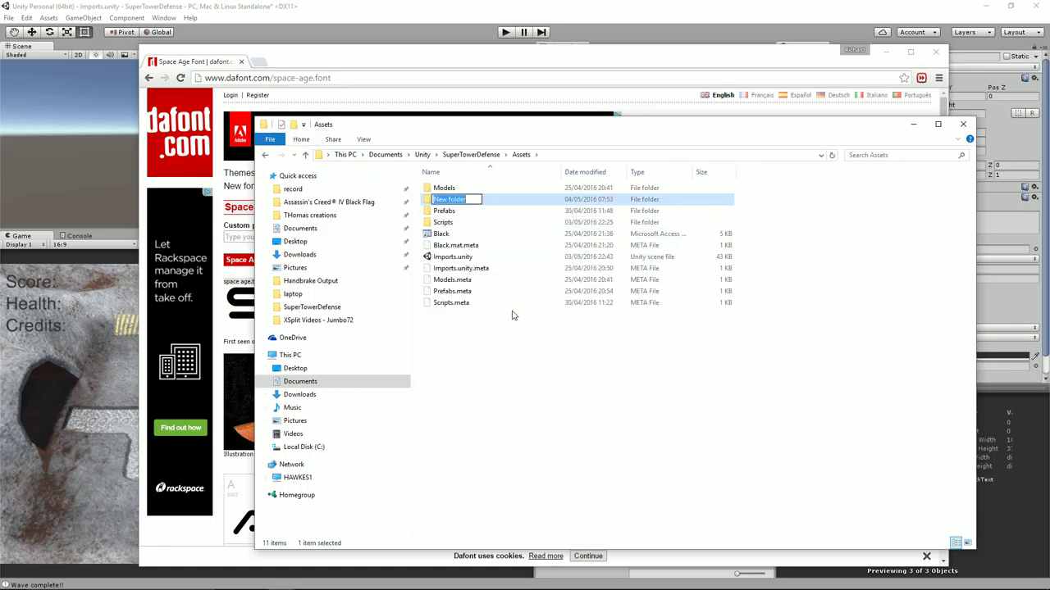
pyautogui.write('Fonts')
pyautogui.press('Return')
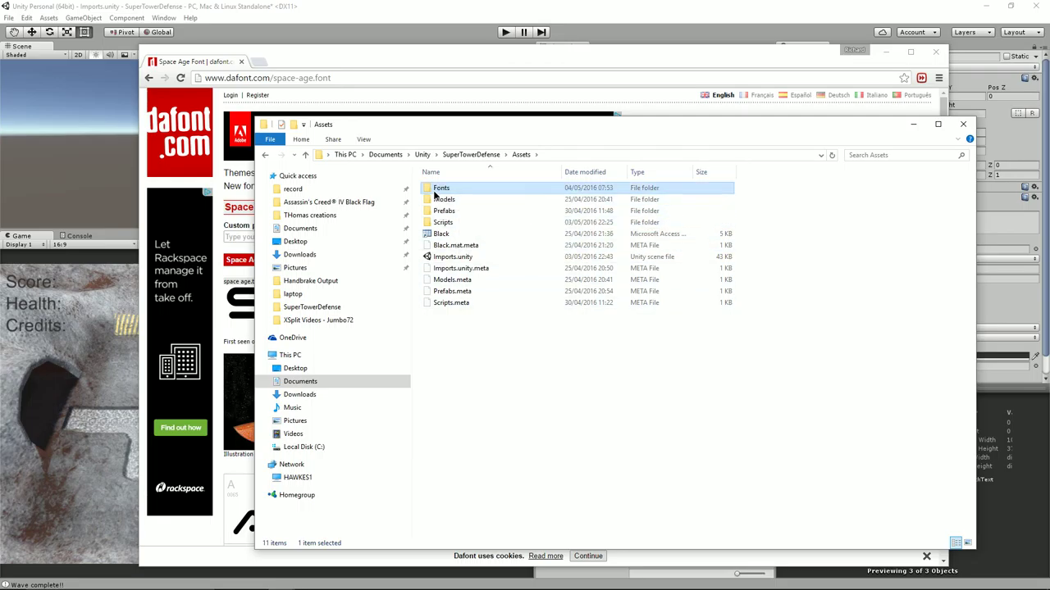
pyautogui.doubleClick(439, 199)
pyautogui.hotkey('ctrl', 'v')
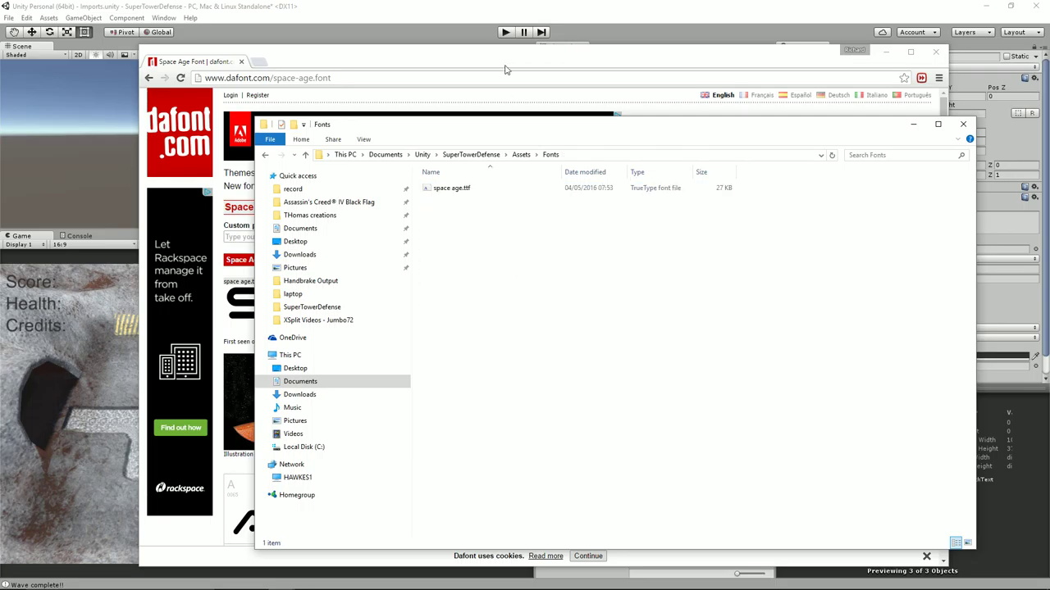
# Select ScoreText, HealthText and CreditsText and set their Font to space age
pyautogui.moveTo(433, 9); pyautogui.dragTo(435, 13)
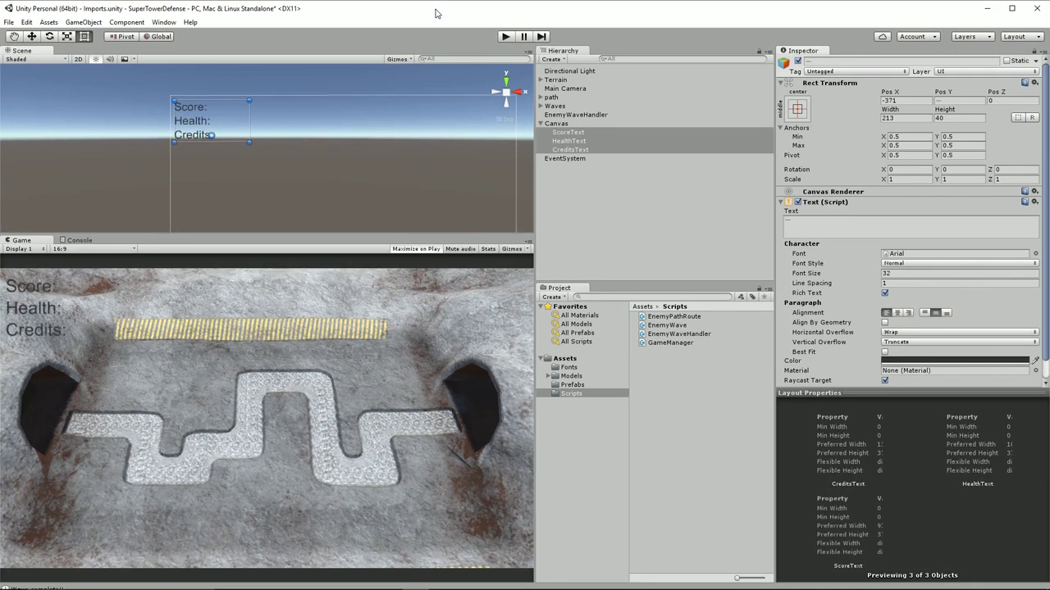
pyautogui.click(573, 376)
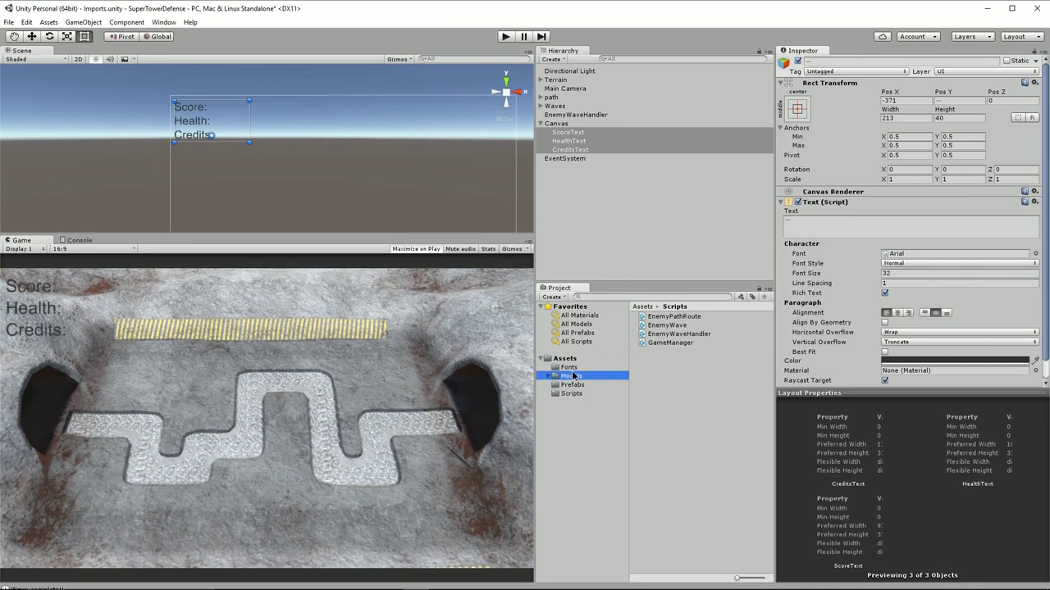
pyautogui.click(572, 368)
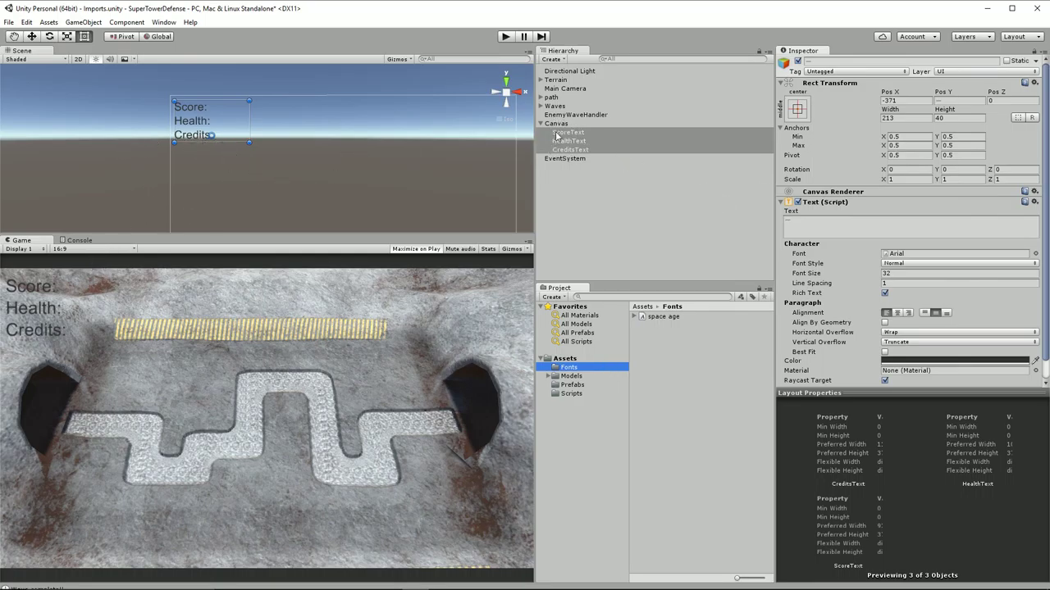
pyautogui.click(568, 132)
pyautogui.keyDown('shift'); pyautogui.click(570, 150); pyautogui.keyUp('shift')
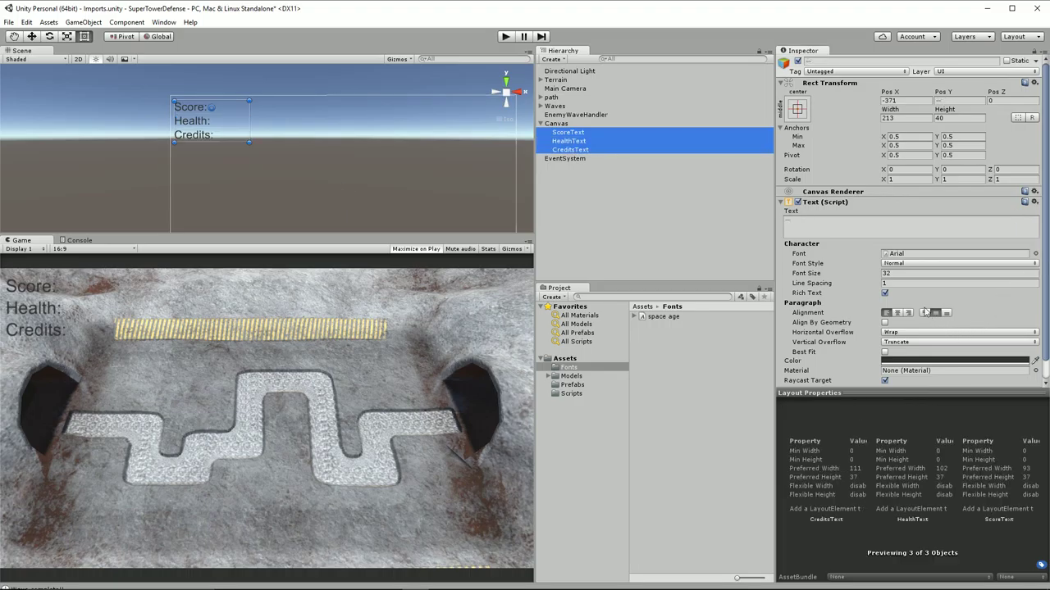
pyautogui.click(1035, 257)
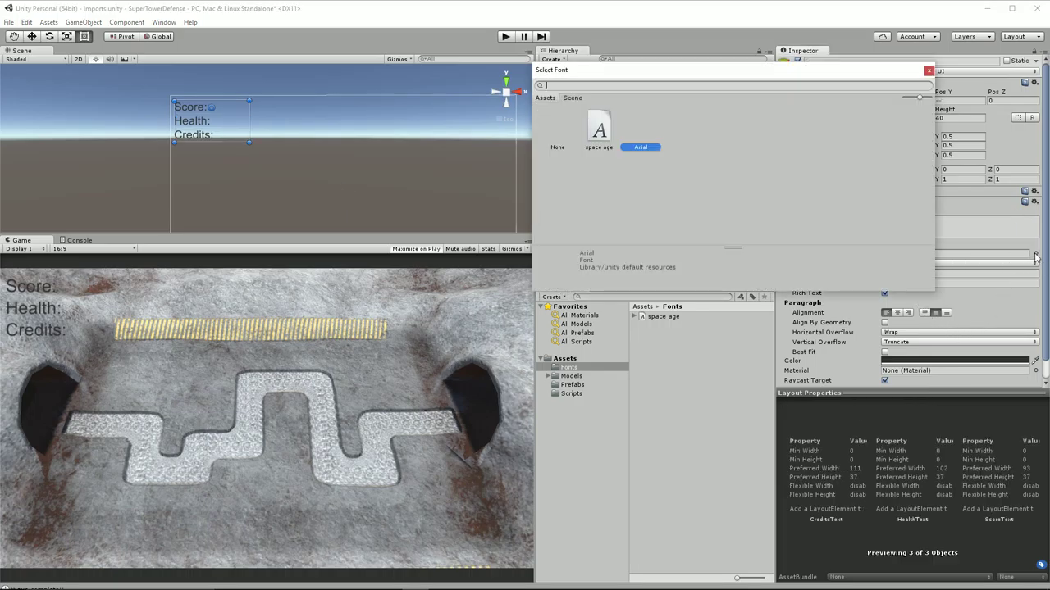
pyautogui.click(599, 129)
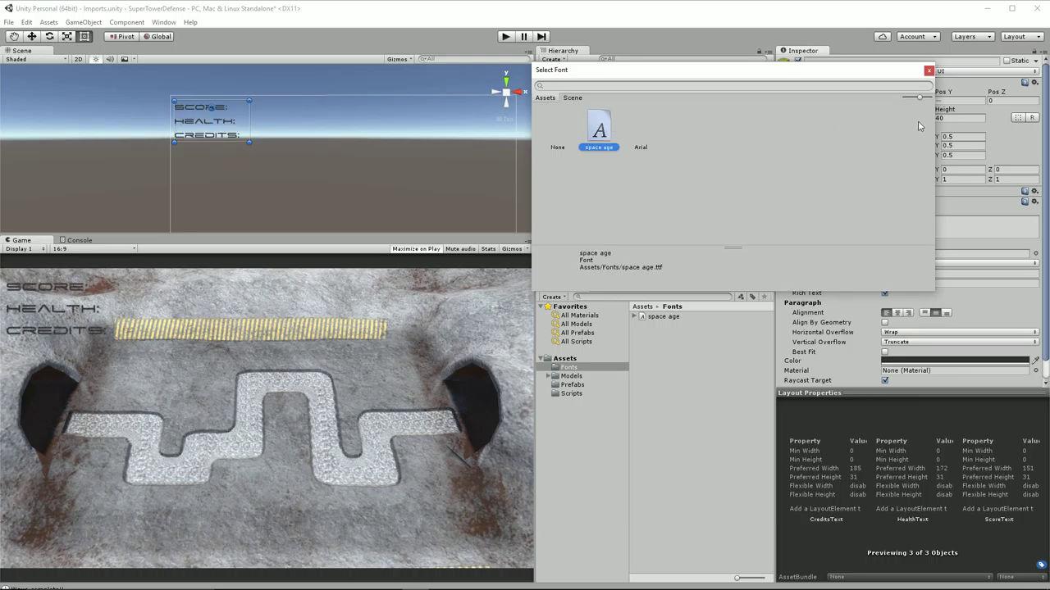
pyautogui.click(928, 71)
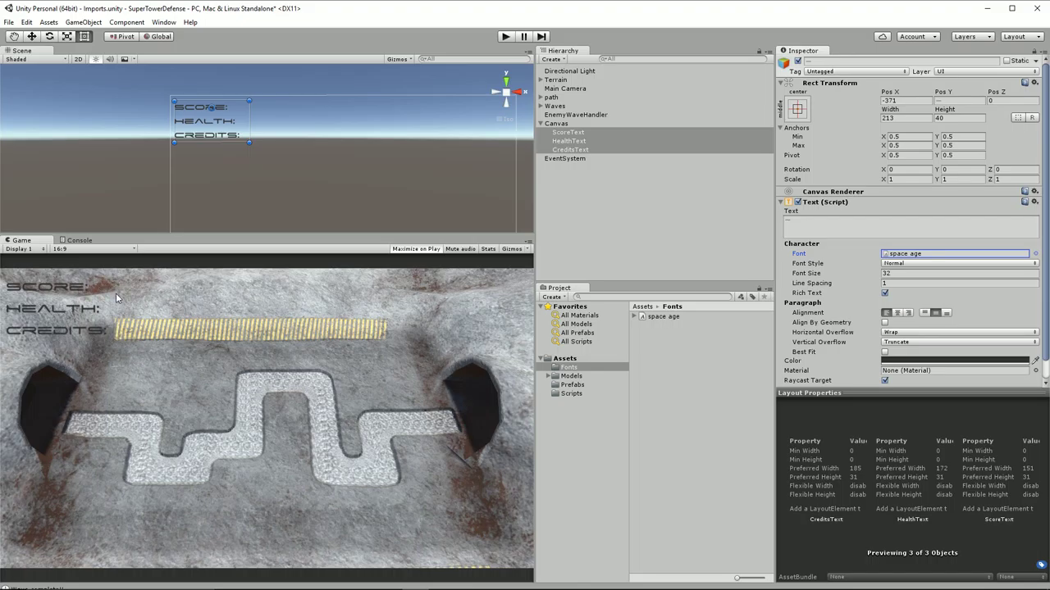
# Give the three HUD labels height 50 and font size 48
pyautogui.click(953, 118)
pyautogui.write('50')
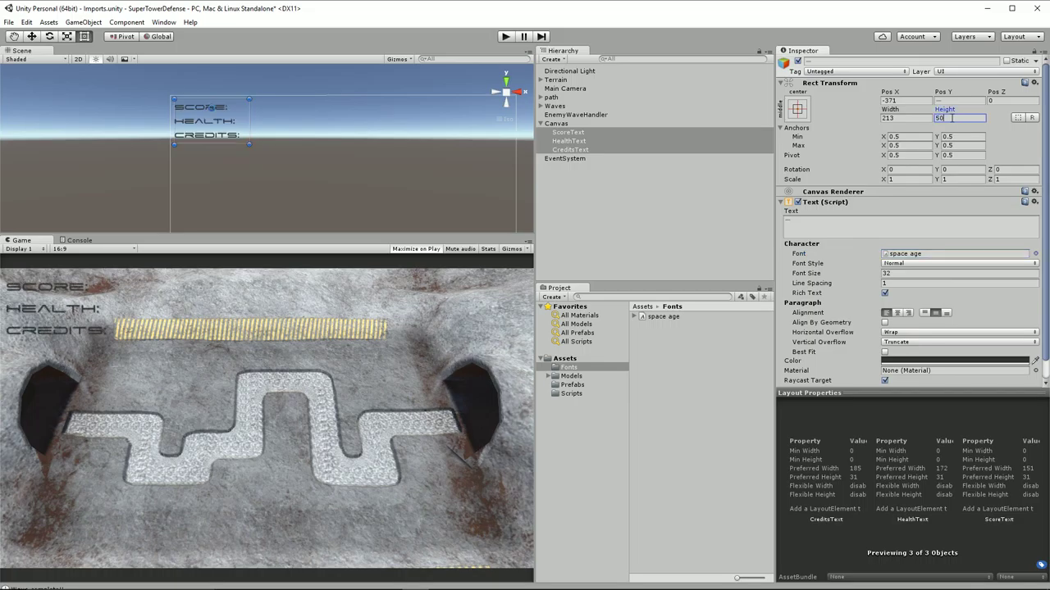
pyautogui.click(898, 273)
pyautogui.write('48')
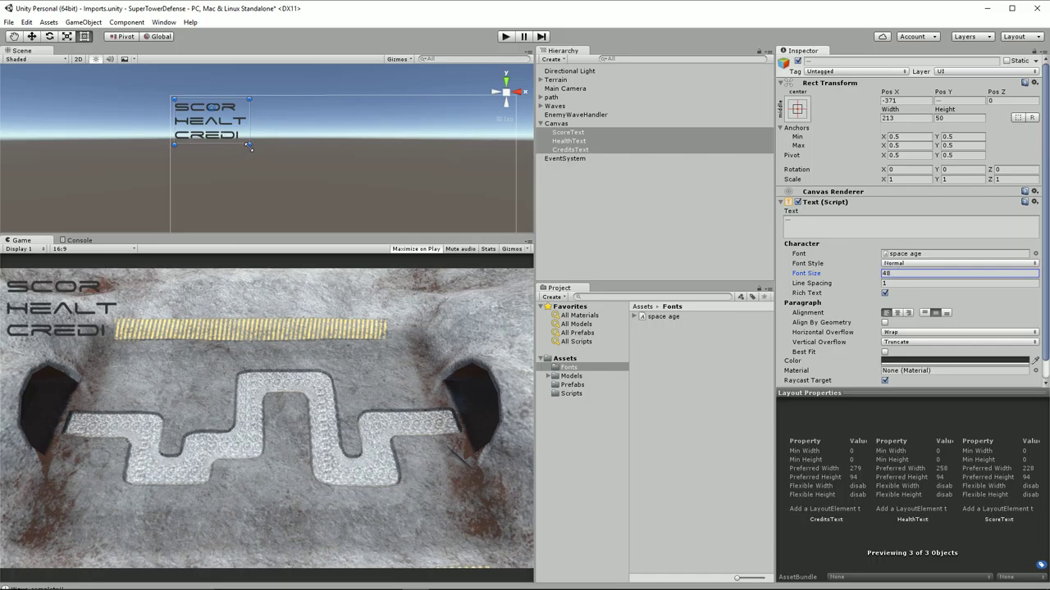
# Widen the label boxes to 337 so the larger text fits, then check ScoreText alone
pyautogui.moveTo(249, 146)
pyautogui.mouseDown()
pyautogui.moveTo(274, 146)
pyautogui.moveTo(279, 123)
pyautogui.moveTo(292, 122)
pyautogui.mouseUp()
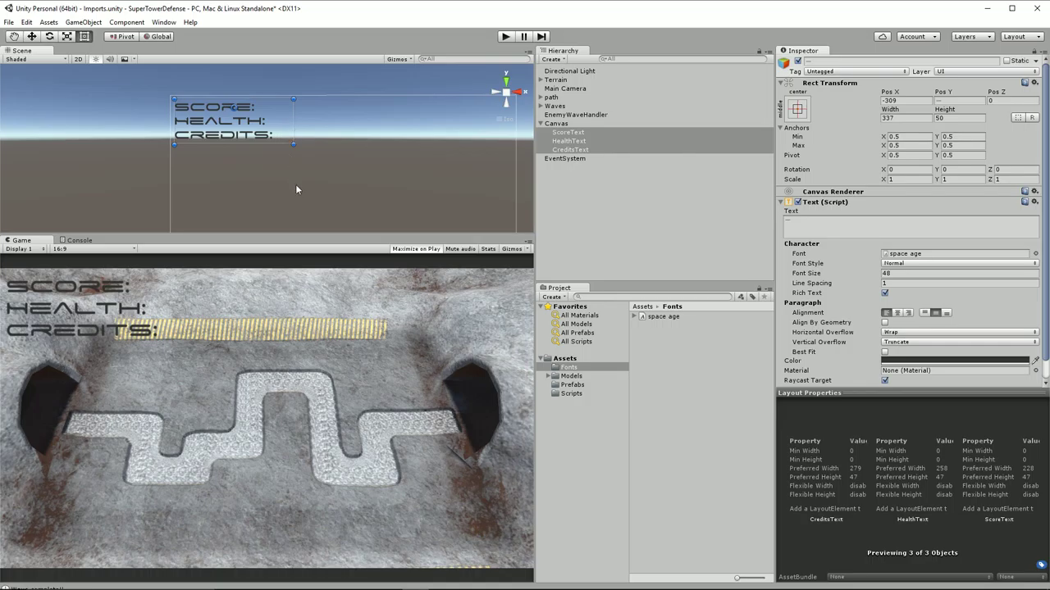
pyautogui.click(606, 150)
pyautogui.click(584, 132)
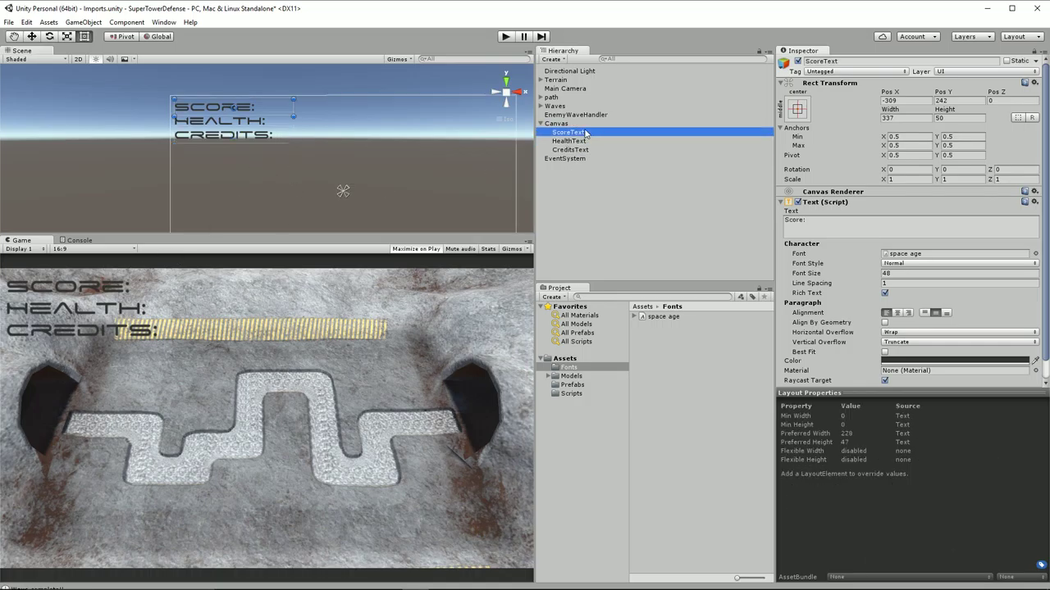
# Drag the credits label lower and set the health label to Pos Y 192
pyautogui.click(578, 141)
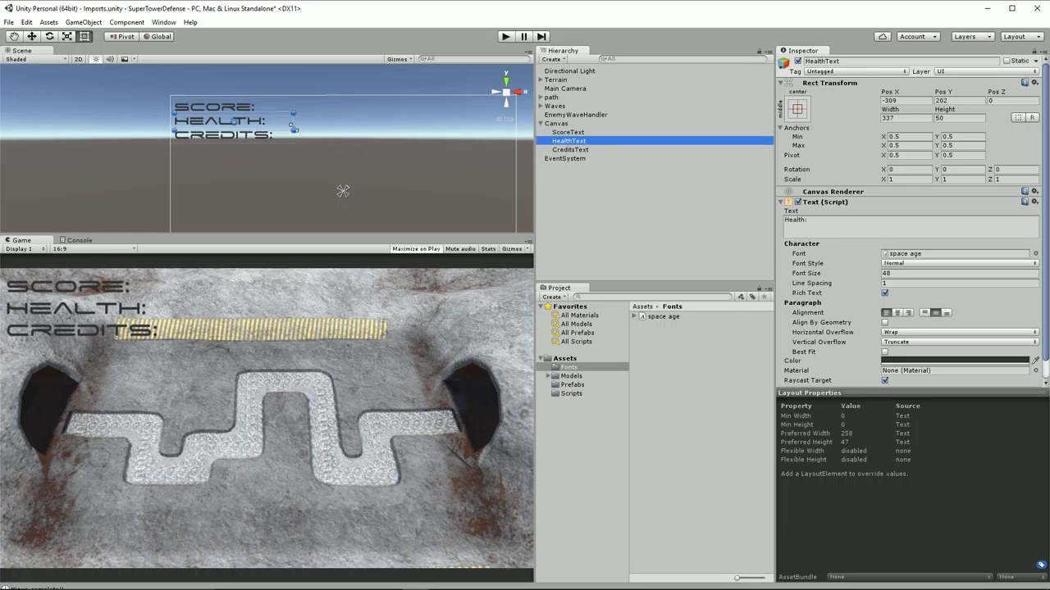
pyautogui.click(592, 150)
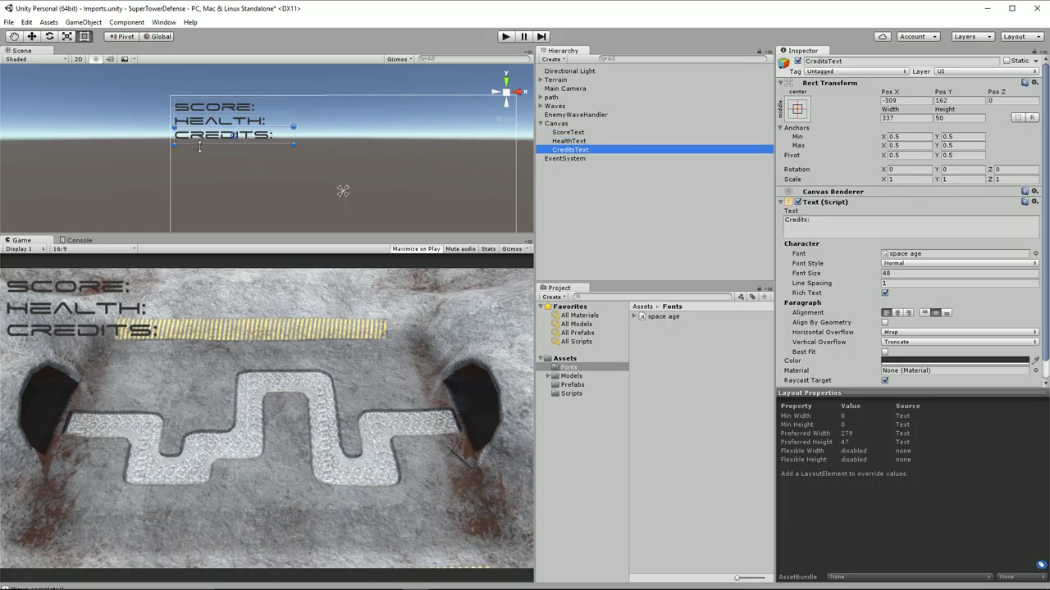
pyautogui.click(235, 139)
pyautogui.moveTo(268, 137); pyautogui.dragTo(268, 162)
pyautogui.click(264, 124)
pyautogui.moveTo(267, 123); pyautogui.dragTo(269, 128)
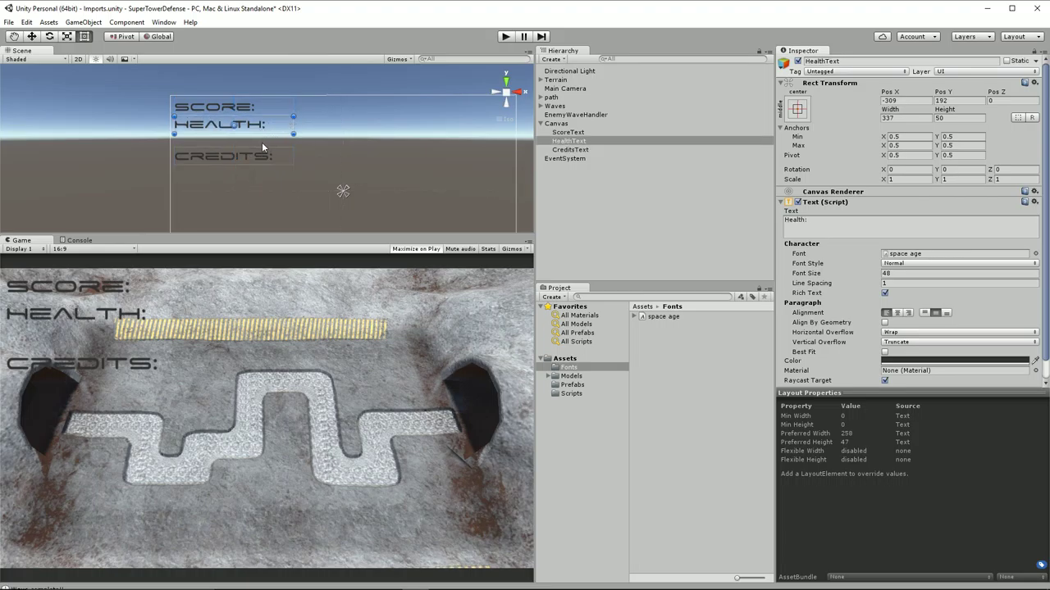
# Move CreditsText up to Pos Y 142 under Health and run the game to preview the HUD
pyautogui.click(270, 148)
pyautogui.click(246, 158)
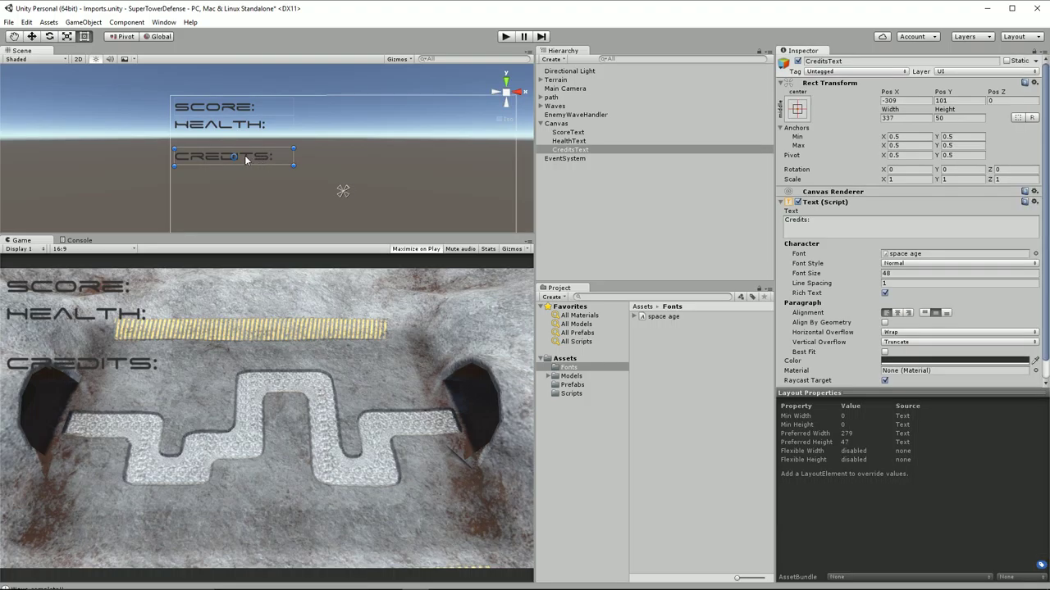
pyautogui.moveTo(247, 157); pyautogui.dragTo(250, 142)
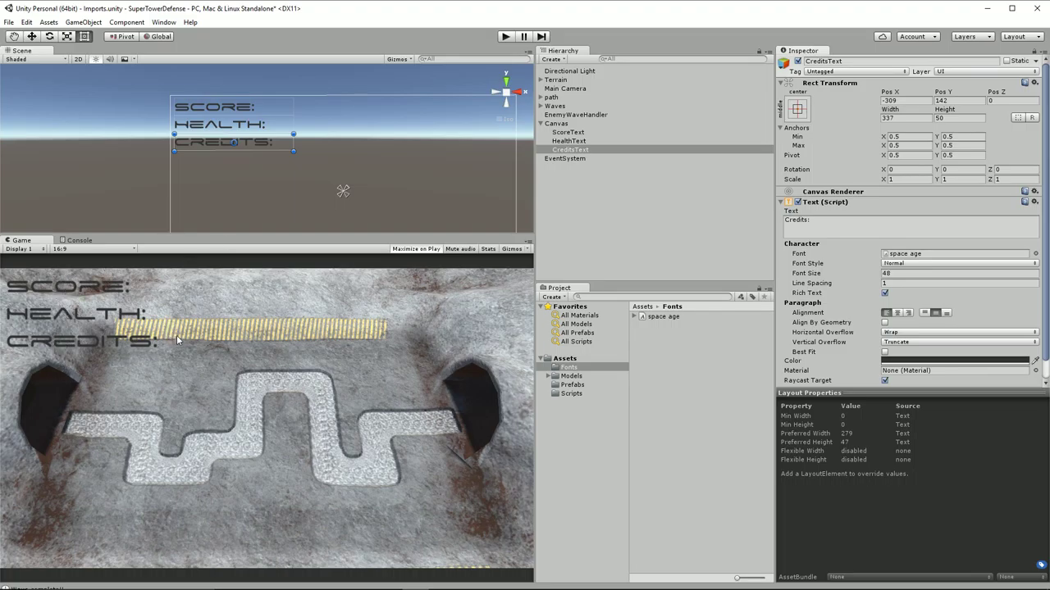
pyautogui.click(506, 38)
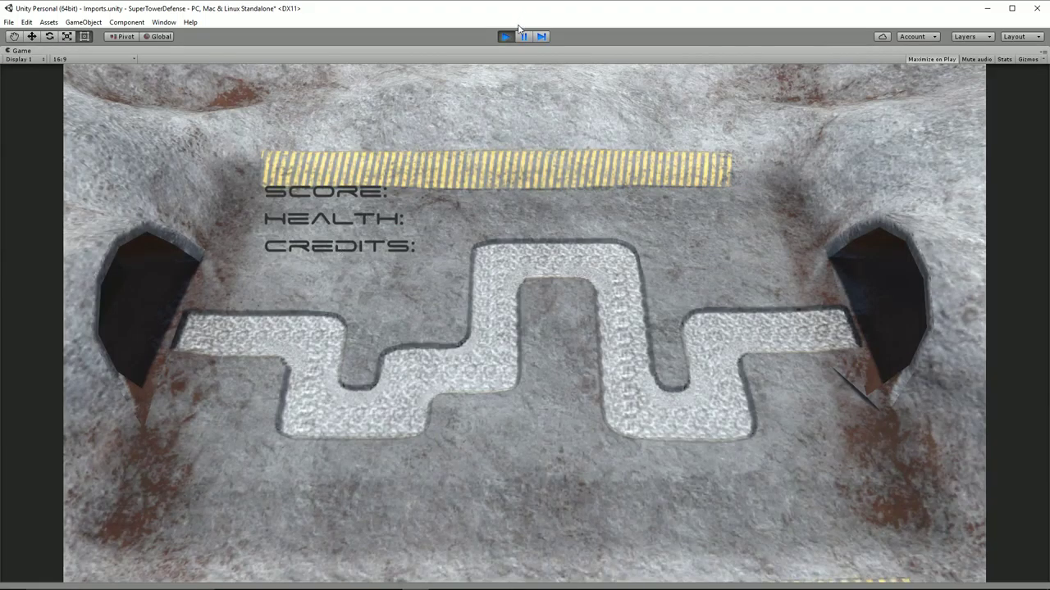
# Stop the preview and Alt-apply the top-left anchor preset to all three labels, placing them at Pos X 168.5, Pos Y -25
pyautogui.click(505, 37)
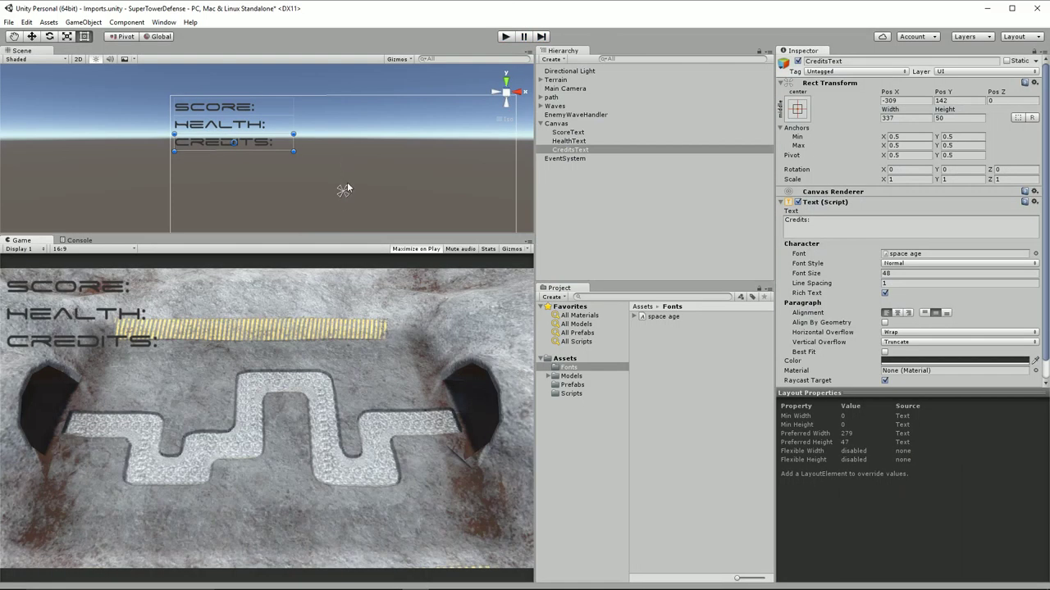
pyautogui.keyDown('shift'); pyautogui.click(581, 133); pyautogui.keyUp('shift')
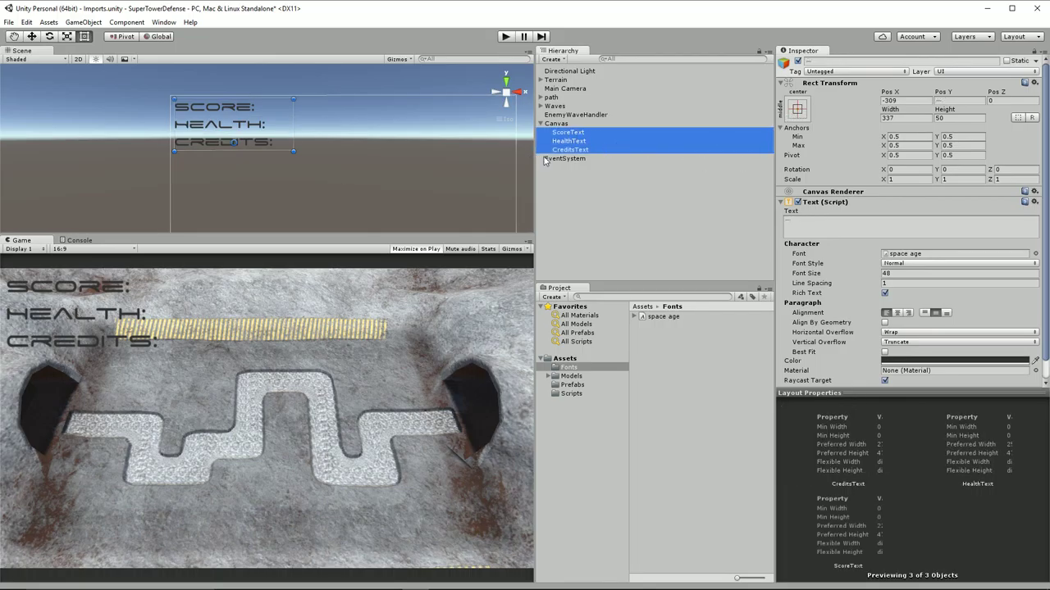
pyautogui.click(798, 110)
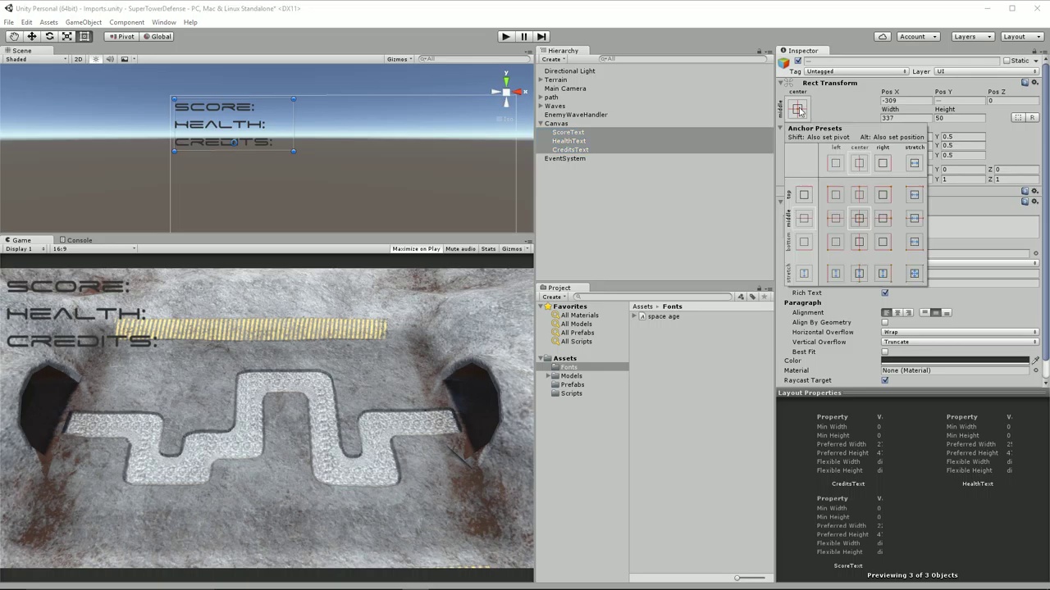
pyautogui.press('alt')
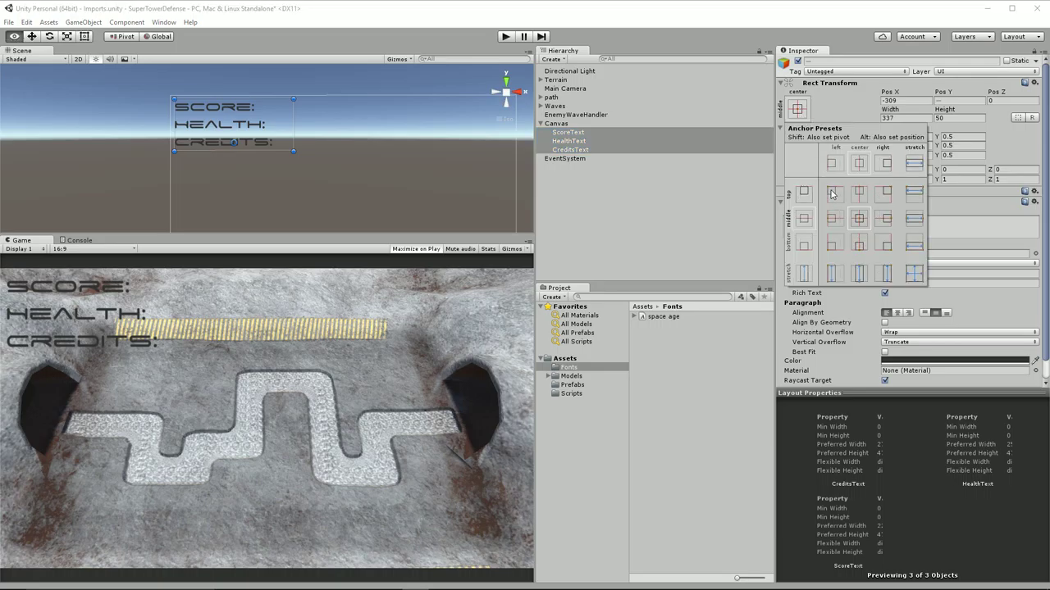
pyautogui.keyDown('alt'); pyautogui.click(831, 193); pyautogui.keyUp('alt')
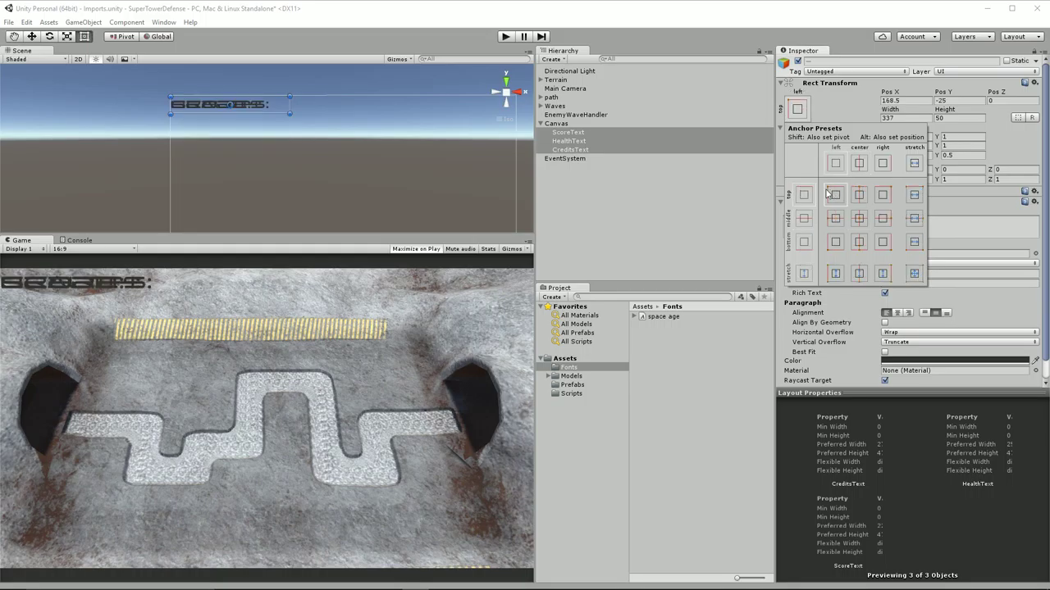
pyautogui.click(595, 152)
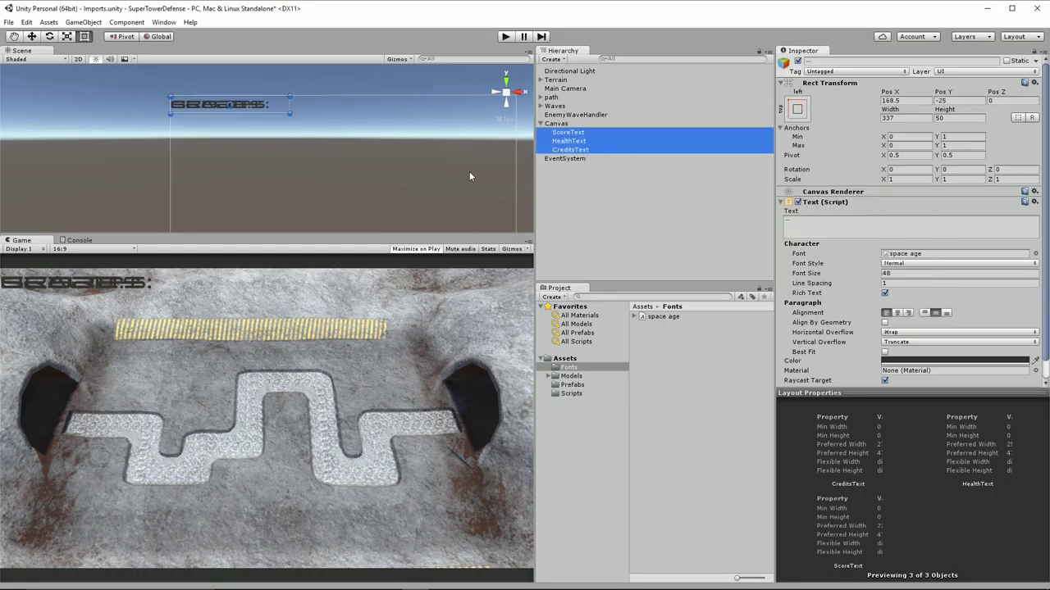
pyautogui.click(596, 134)
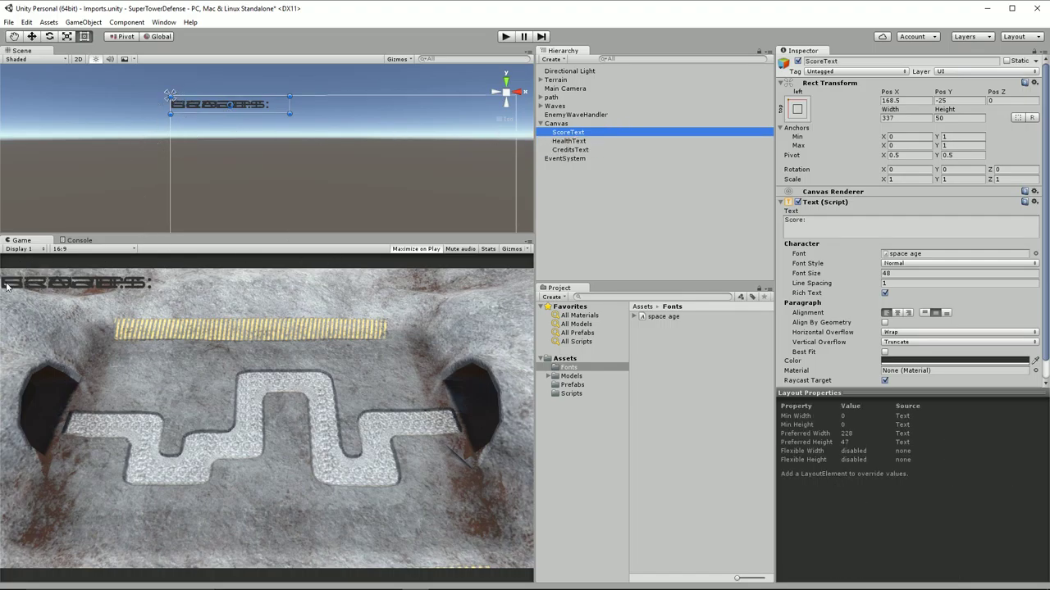
# Drag HealthText to Pos Y -75 and CreditsText to -125 under Score, then reselect all three labels
pyautogui.click(564, 150)
pyautogui.click(570, 142)
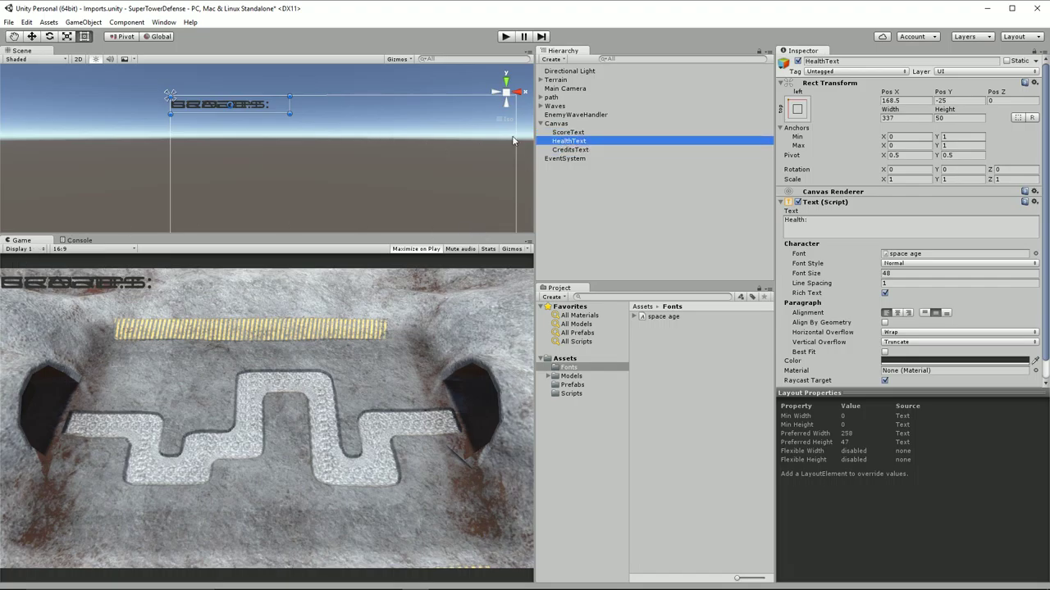
pyautogui.moveTo(263, 106); pyautogui.dragTo(260, 125)
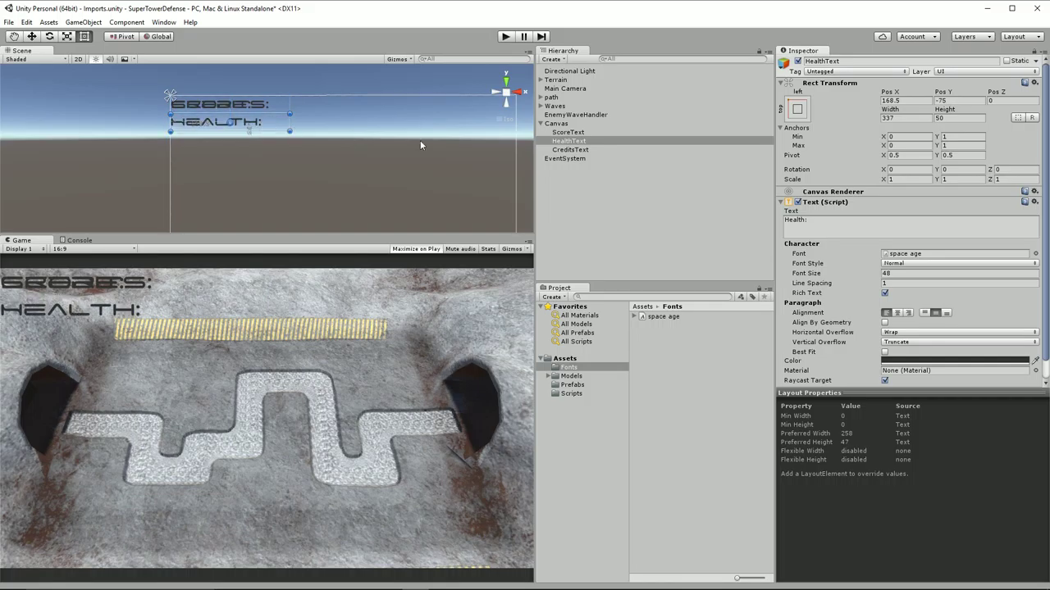
pyautogui.click(562, 150)
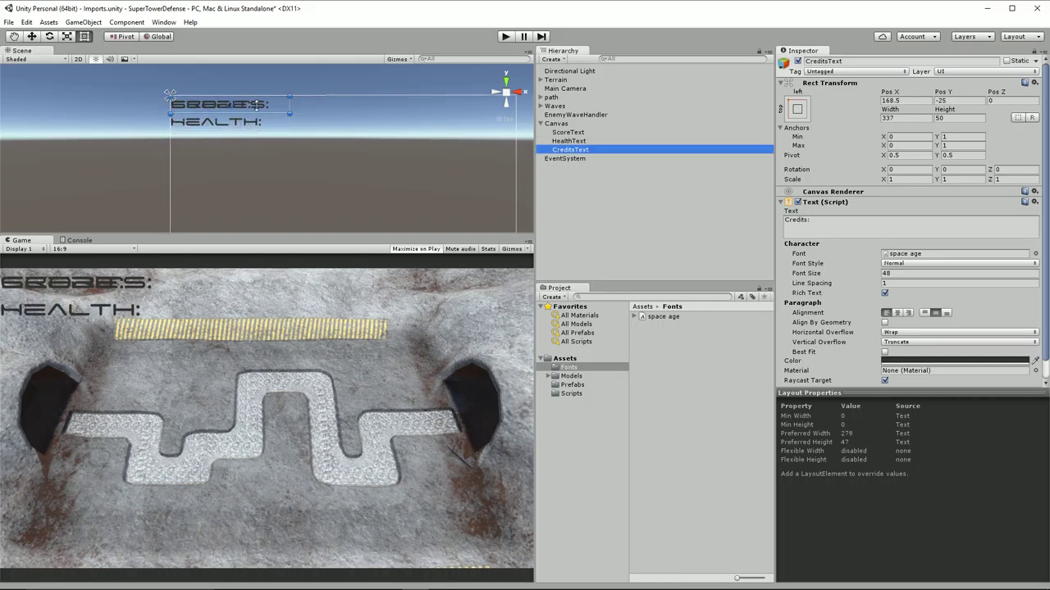
pyautogui.moveTo(257, 104); pyautogui.dragTo(256, 145)
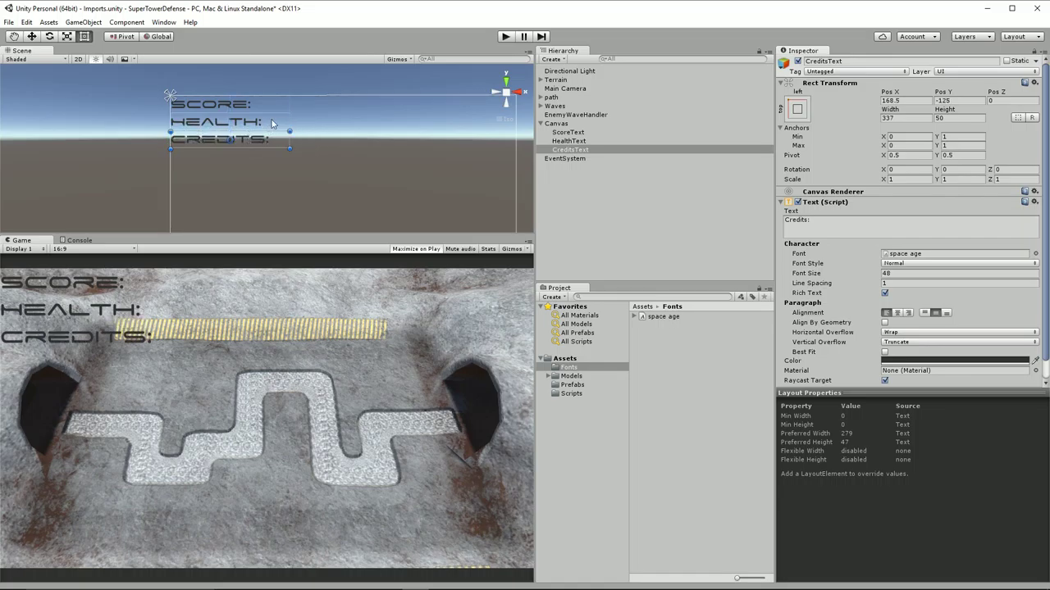
pyautogui.click(556, 124)
pyautogui.click(567, 133)
pyautogui.keyDown('shift'); pyautogui.click(570, 150); pyautogui.keyUp('shift')
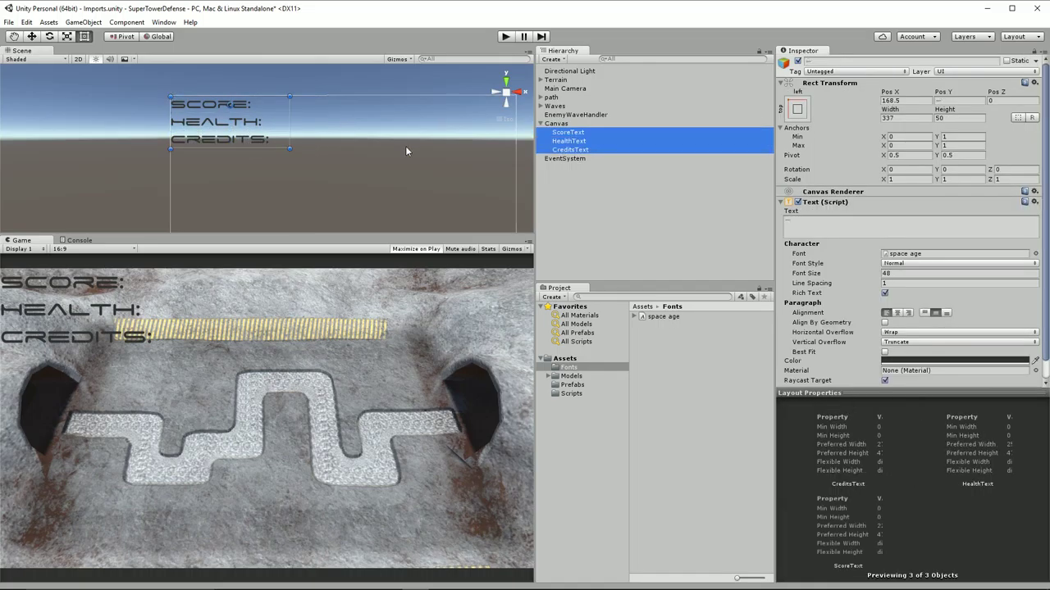
pyautogui.moveTo(249, 127); pyautogui.dragTo(254, 130)
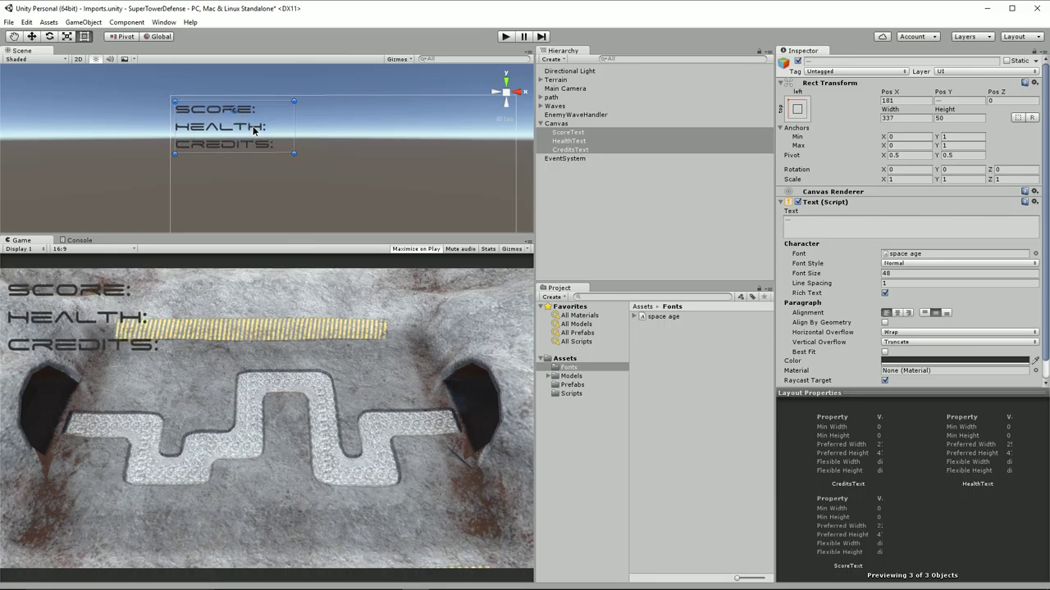
pyautogui.click(504, 37)
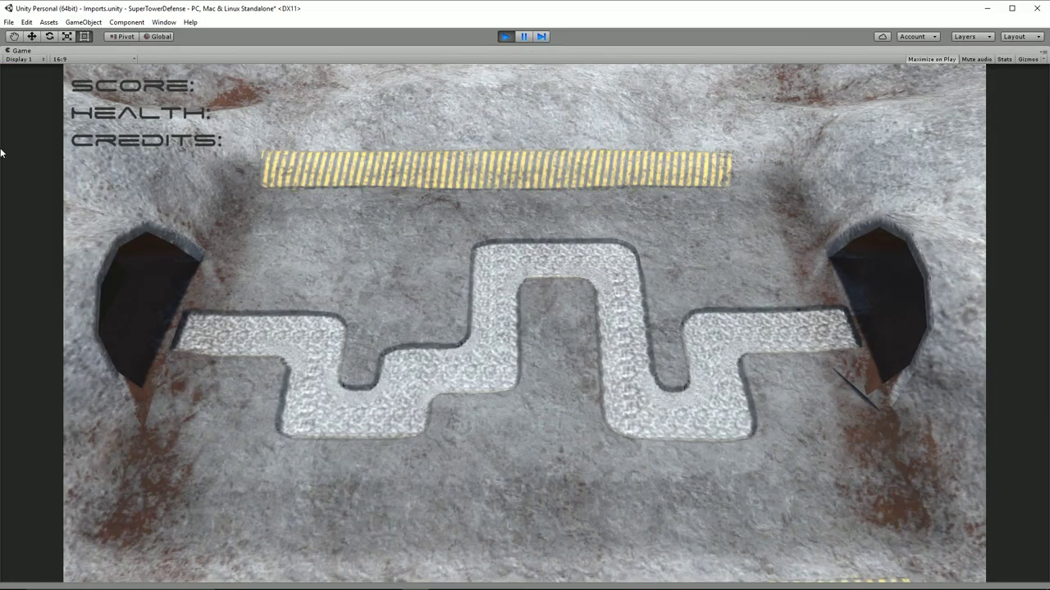
pyautogui.click(504, 37)
pyautogui.moveTo(242, 255)
pyautogui.mouseDown()
pyautogui.moveTo(241, 205)
pyautogui.moveTo(231, 345)
pyautogui.moveTo(246, 393)
pyautogui.moveTo(228, 241)
pyautogui.mouseUp()
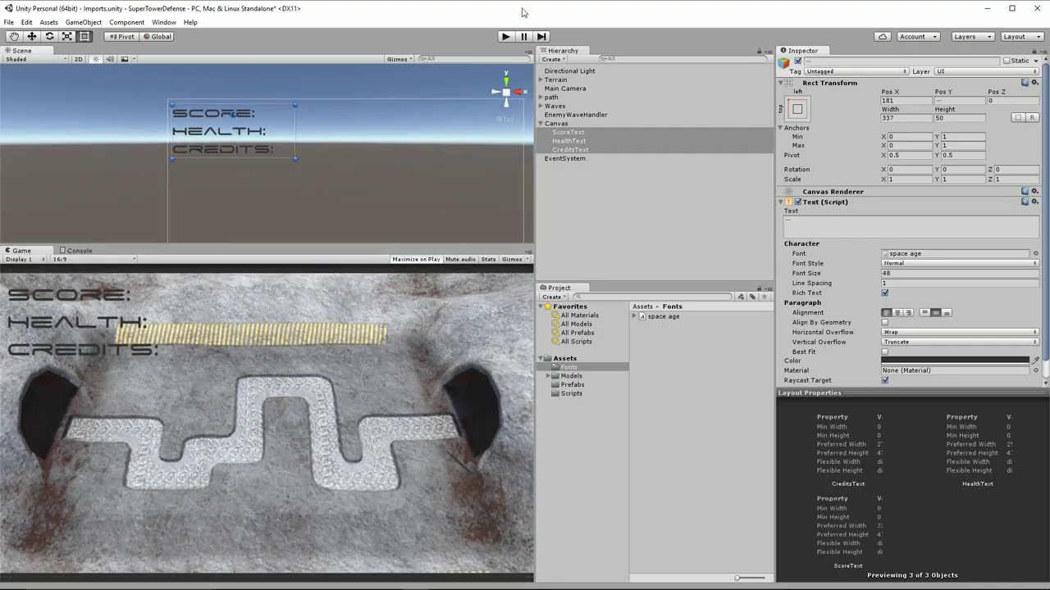
pyautogui.click(505, 36)
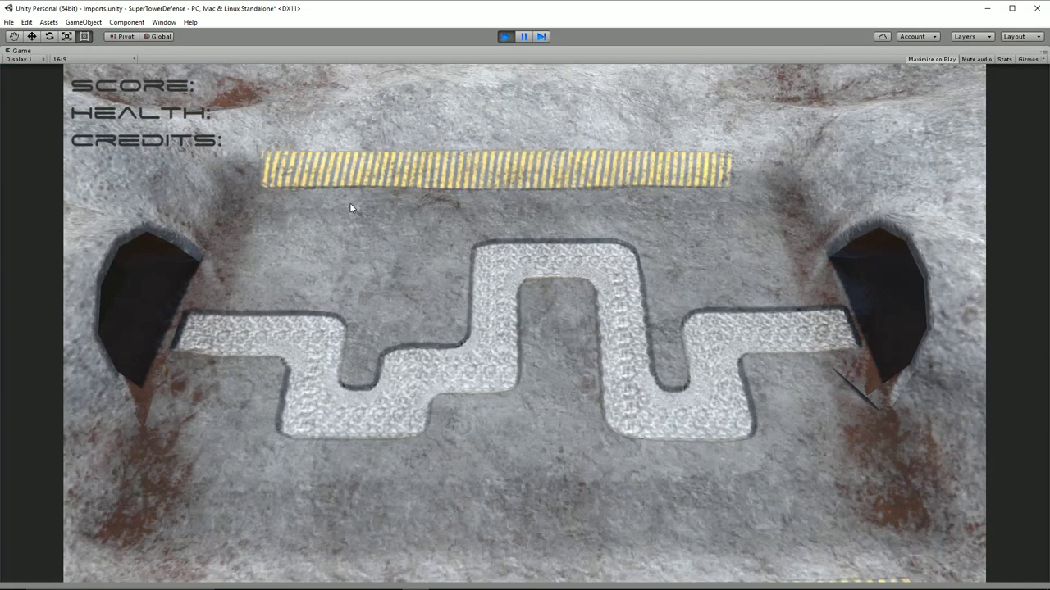
pyautogui.click(505, 36)
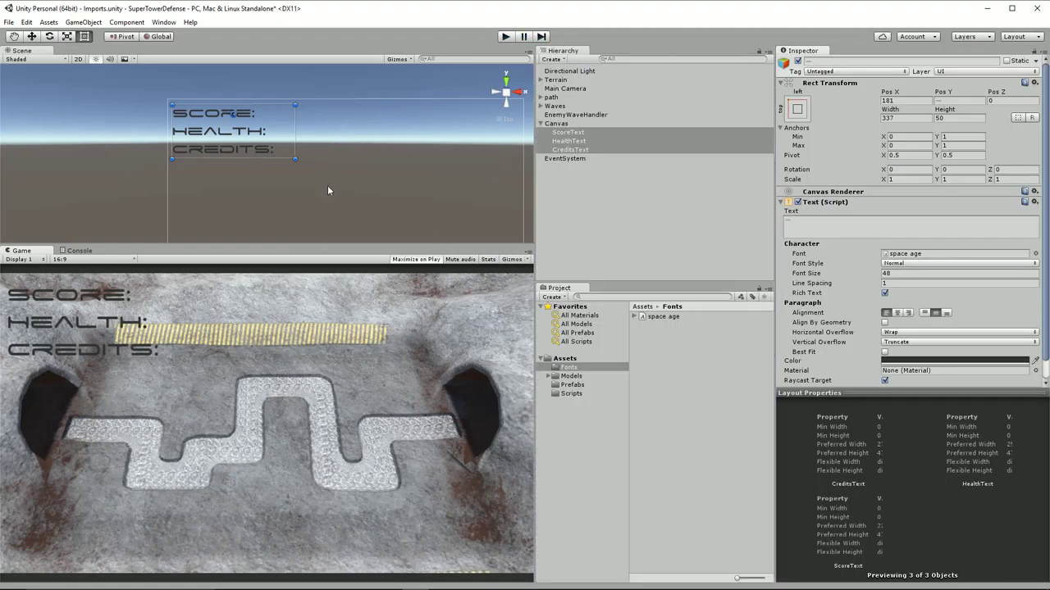
# Right-align the three labels, narrow their box, and set the text colour to yellow CCC71BFF
pyautogui.click(908, 312)
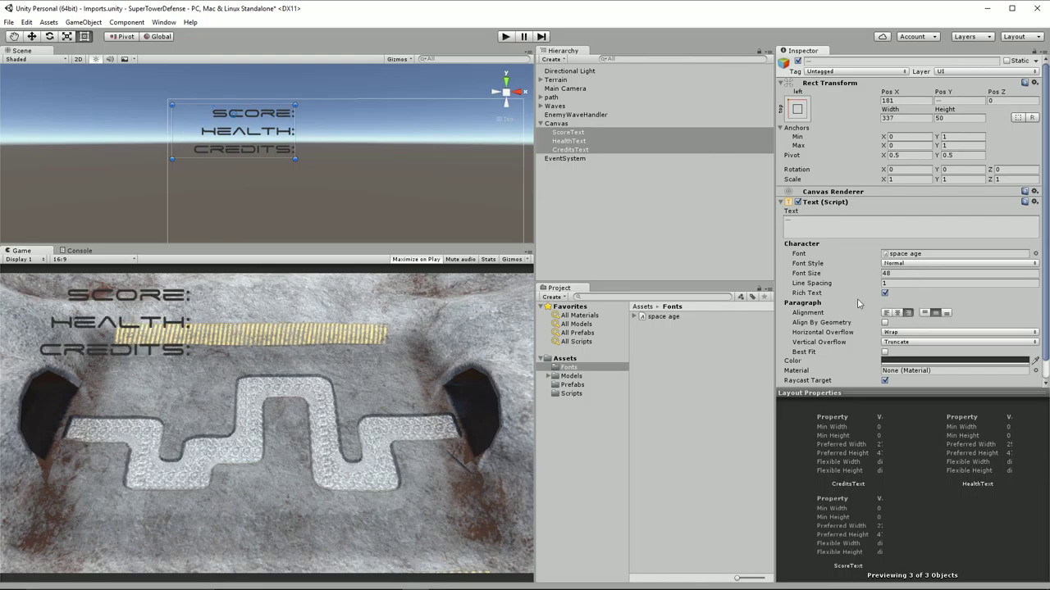
pyautogui.moveTo(297, 128); pyautogui.dragTo(280, 128)
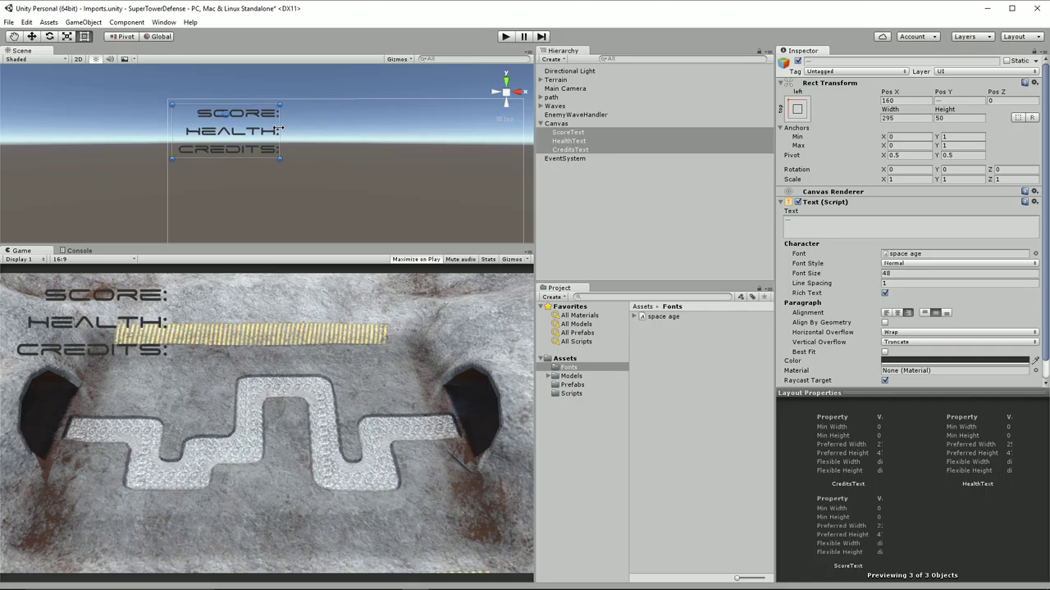
pyautogui.click(913, 362)
pyautogui.click(486, 191)
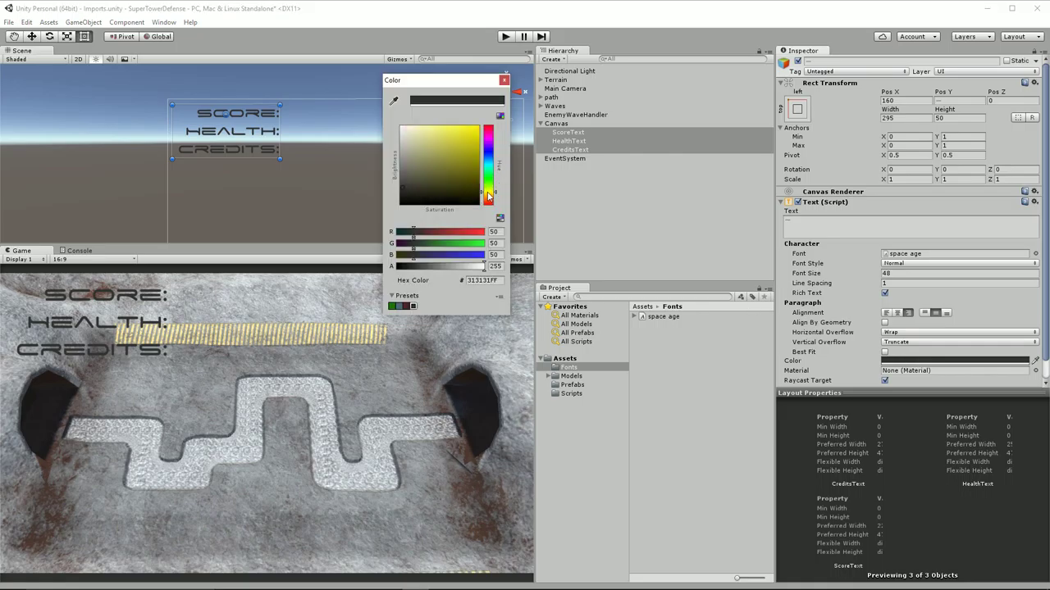
pyautogui.moveTo(468, 141); pyautogui.dragTo(464, 145)
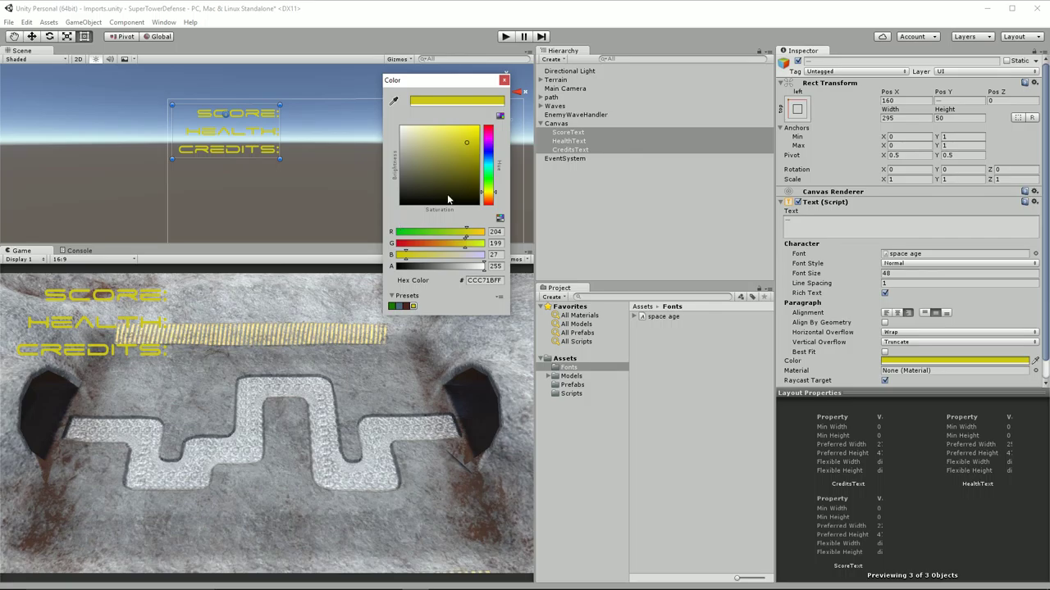
# Add a black Outline component with distance 1, -1 to the three HUD labels
pyautogui.click(503, 80)
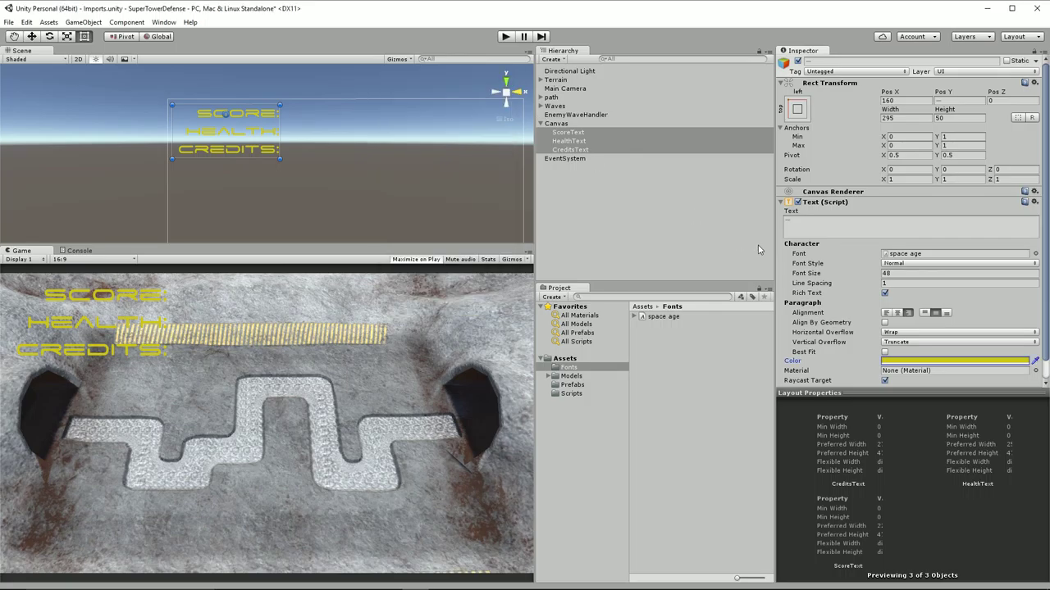
pyautogui.scroll(-1, 965, 274)
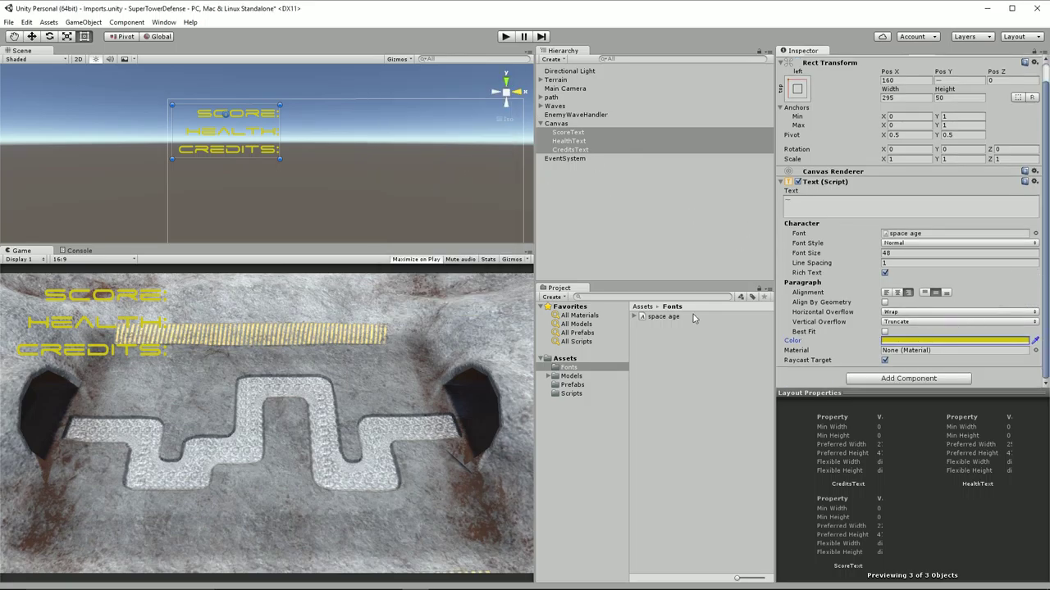
pyautogui.click(908, 378)
pyautogui.write('outl')
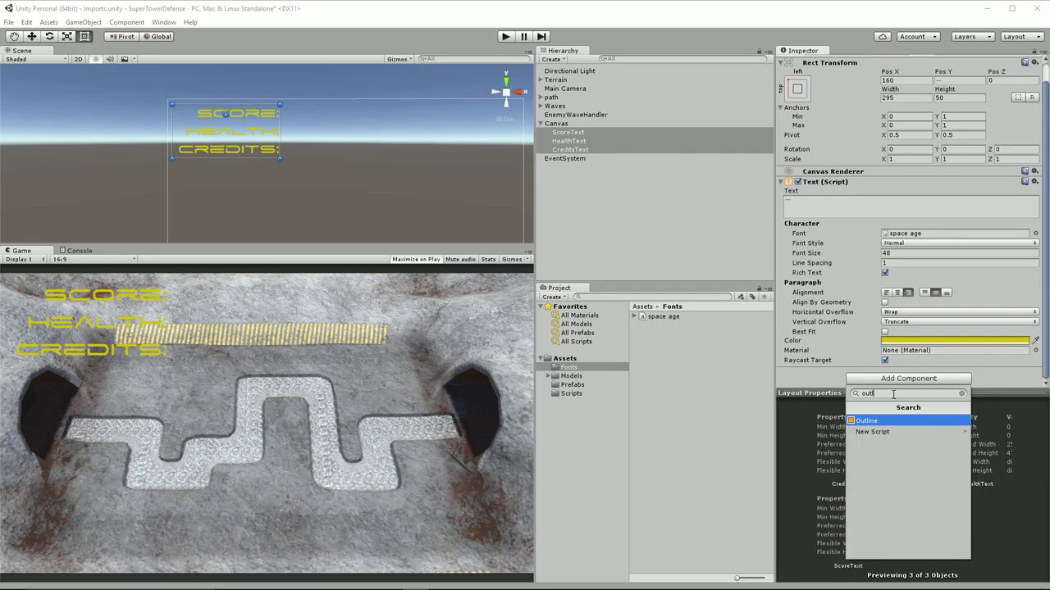
pyautogui.click(859, 422)
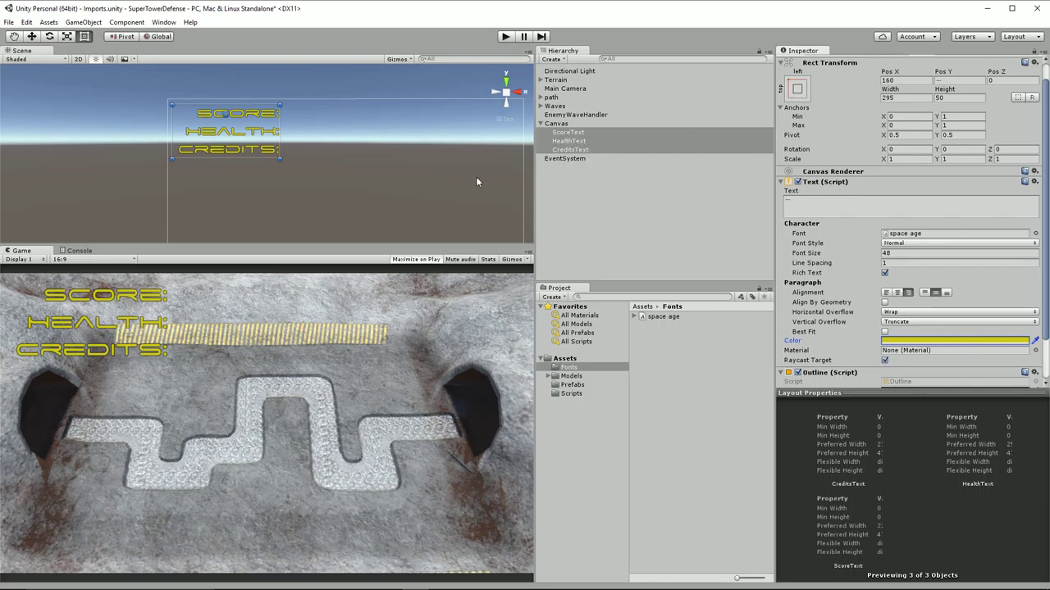
# Add a Shadow component to the labels, found by searching 'shad'
pyautogui.scroll(-2, 910, 319)
pyautogui.click(911, 379)
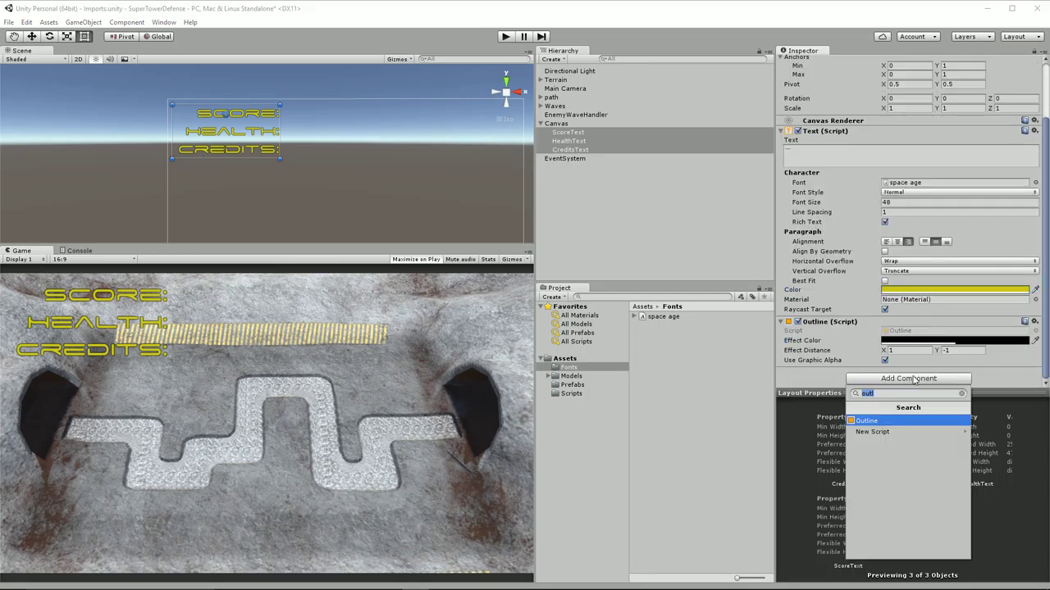
pyautogui.write('shad')
# Add a Shadow to the labels with Effect Distance X 2, Y -2
pyautogui.click(865, 422)
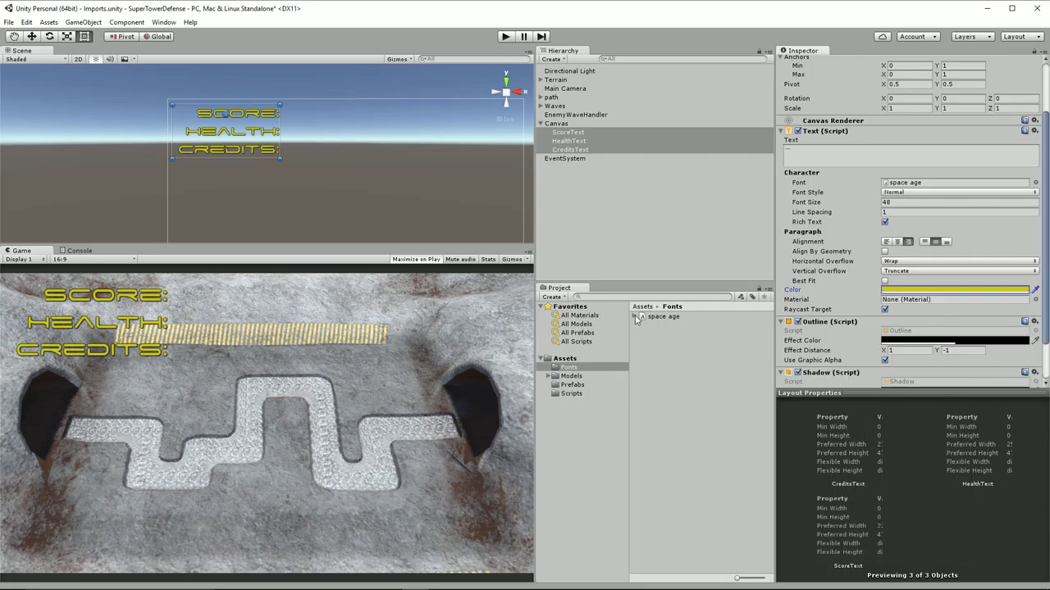
pyautogui.scroll(1, 902, 353)
pyautogui.scroll(-3, 849, 358)
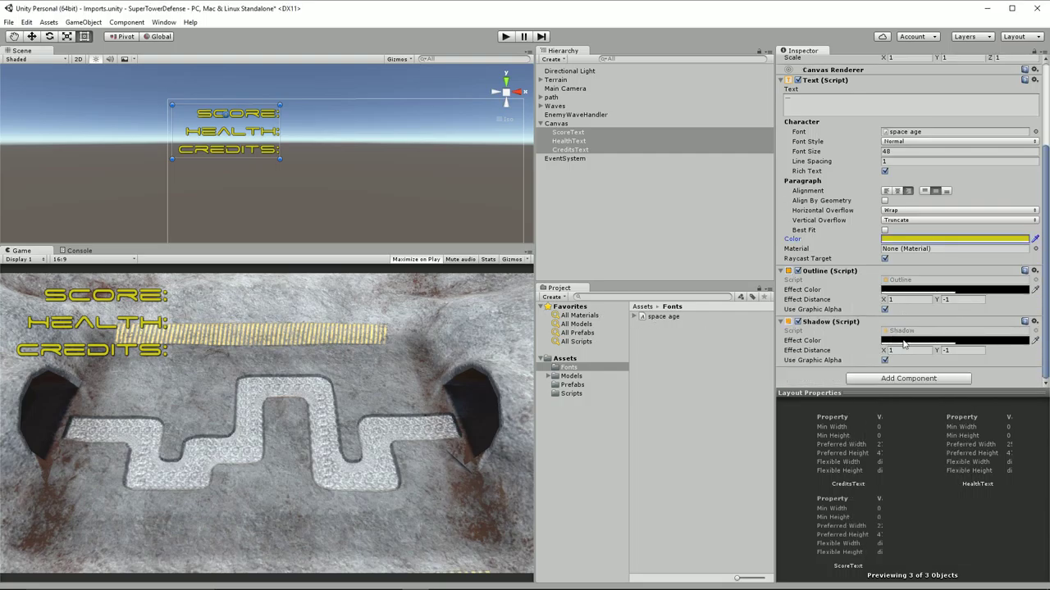
pyautogui.click(904, 351)
pyautogui.write('2')
pyautogui.press('Tab')
pyautogui.write('-2')
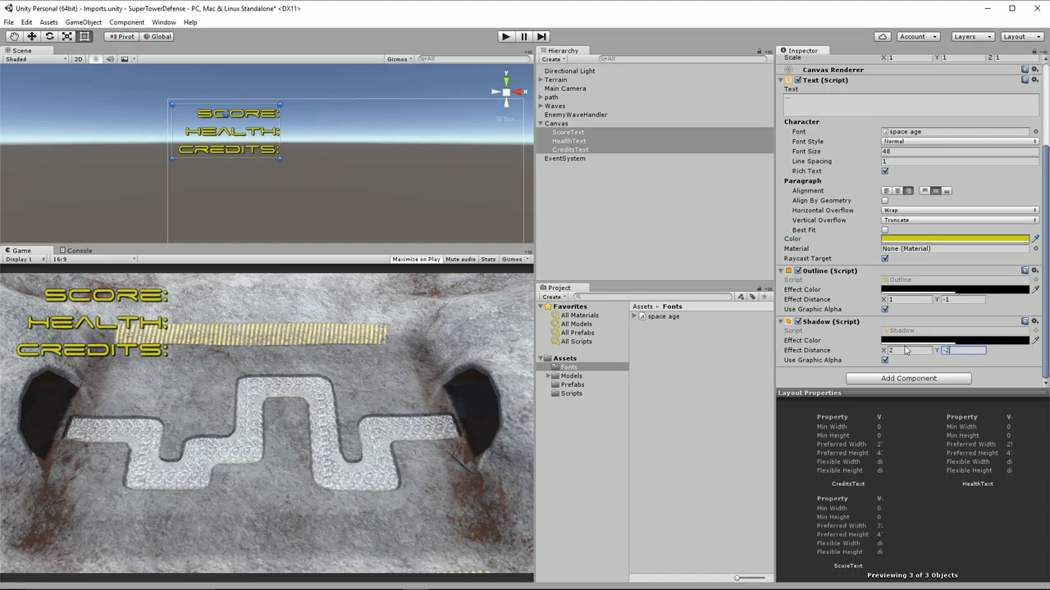
# Set the shadow colour's alpha to 64, then run the game to preview the HUD
pyautogui.click(930, 340)
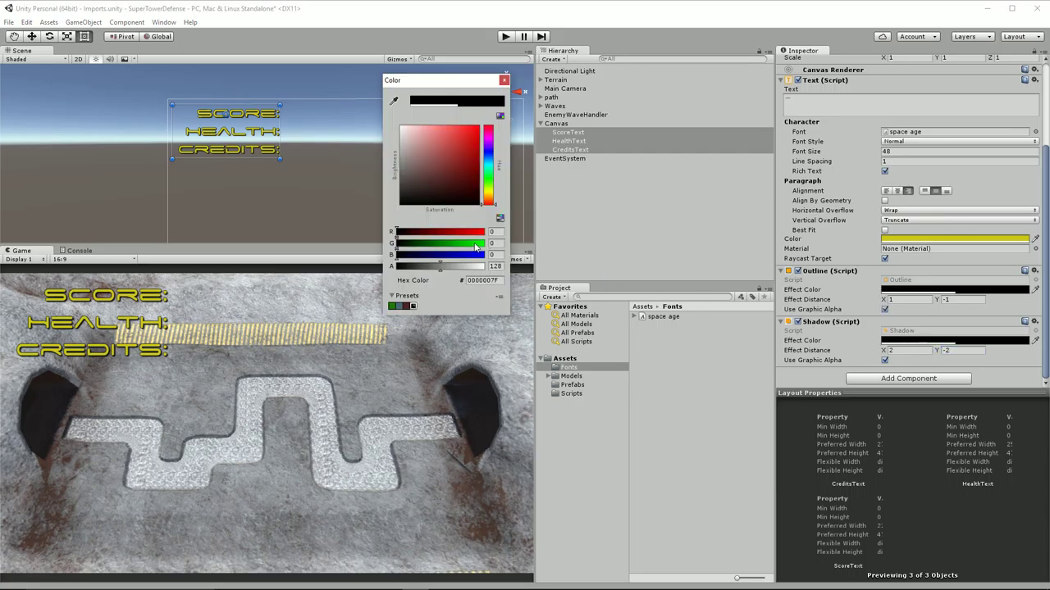
pyautogui.click(495, 266)
pyautogui.write('64')
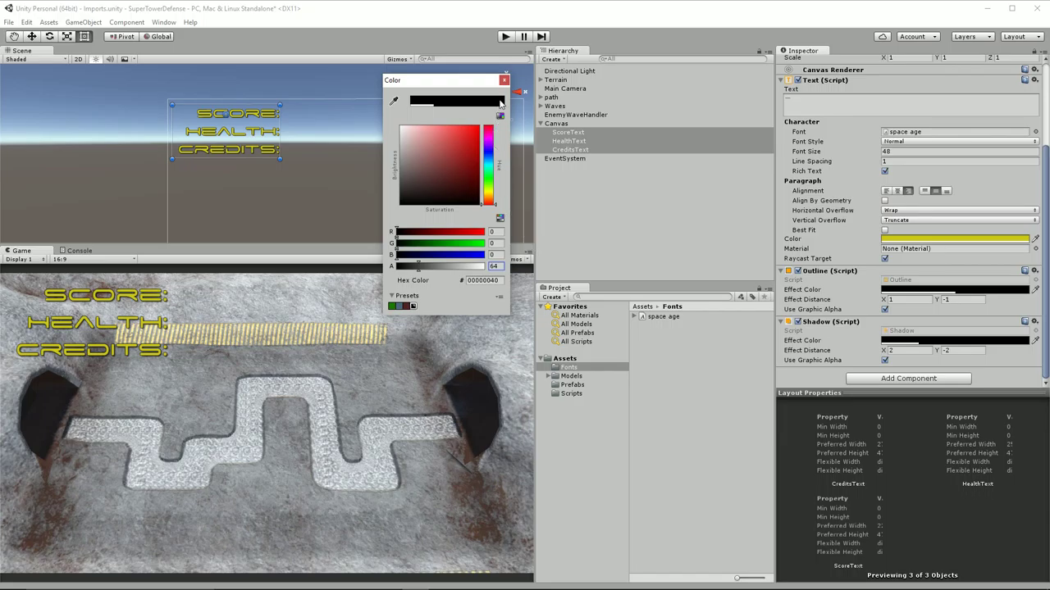
pyautogui.click(503, 79)
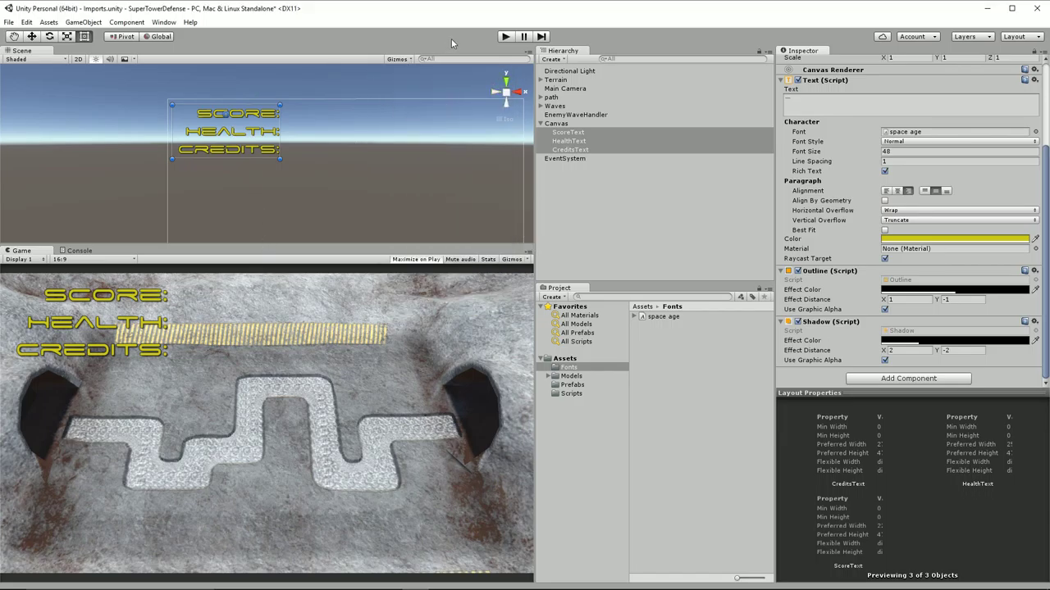
pyautogui.click(506, 37)
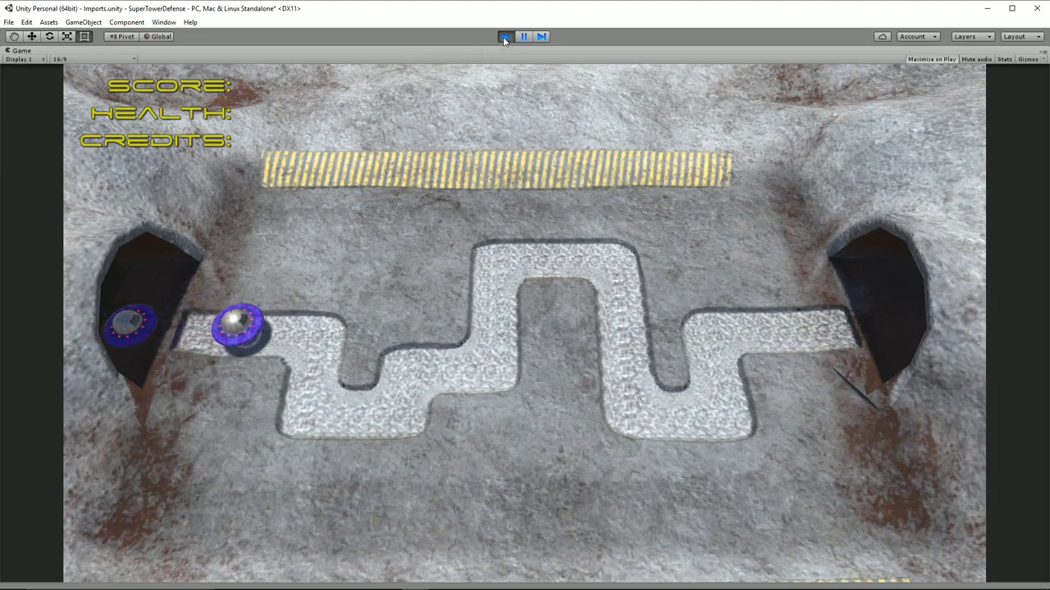
# Stop Play, select ScoreText, HealthText and CreditsText, and duplicate them with Ctrl+D
pyautogui.click(504, 36)
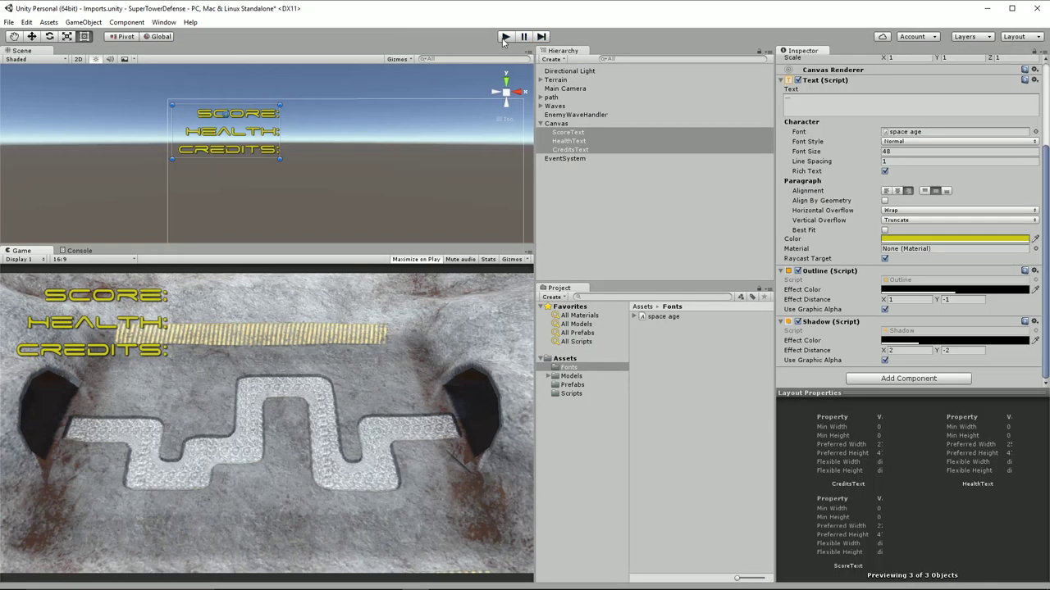
pyautogui.click(572, 159)
pyautogui.click(569, 132)
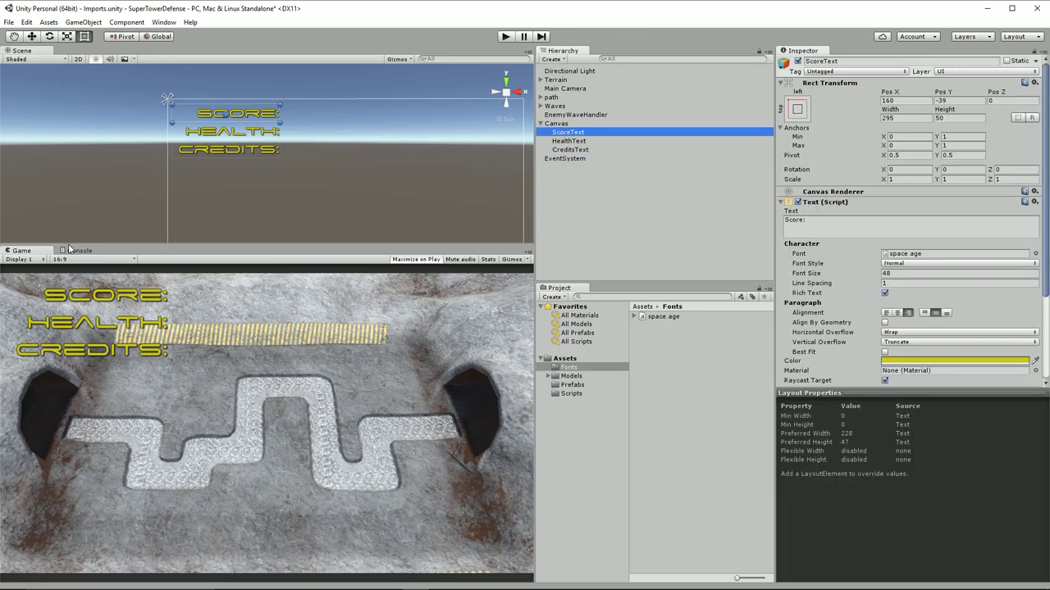
pyautogui.keyDown('shift'); pyautogui.click(574, 151); pyautogui.keyUp('shift')
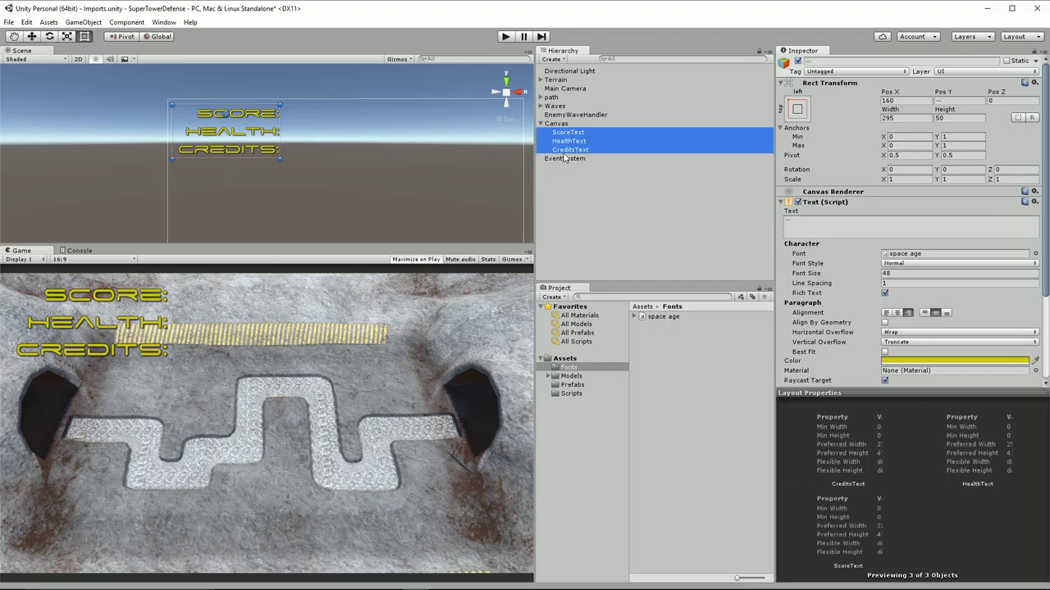
pyautogui.hotkey('ctrl', 'd')
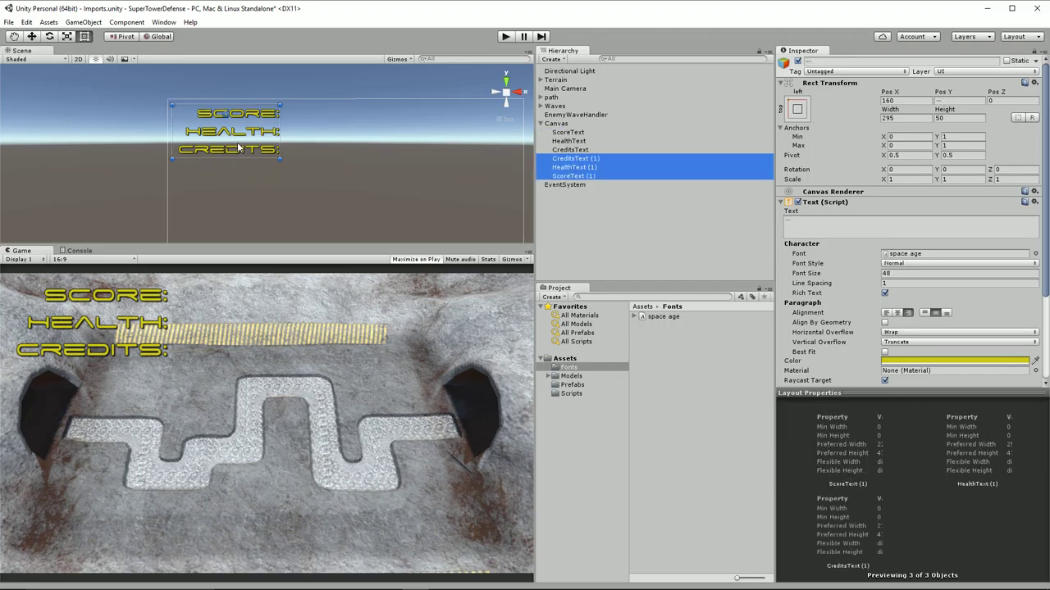
pyautogui.moveTo(238, 146); pyautogui.dragTo(404, 212)
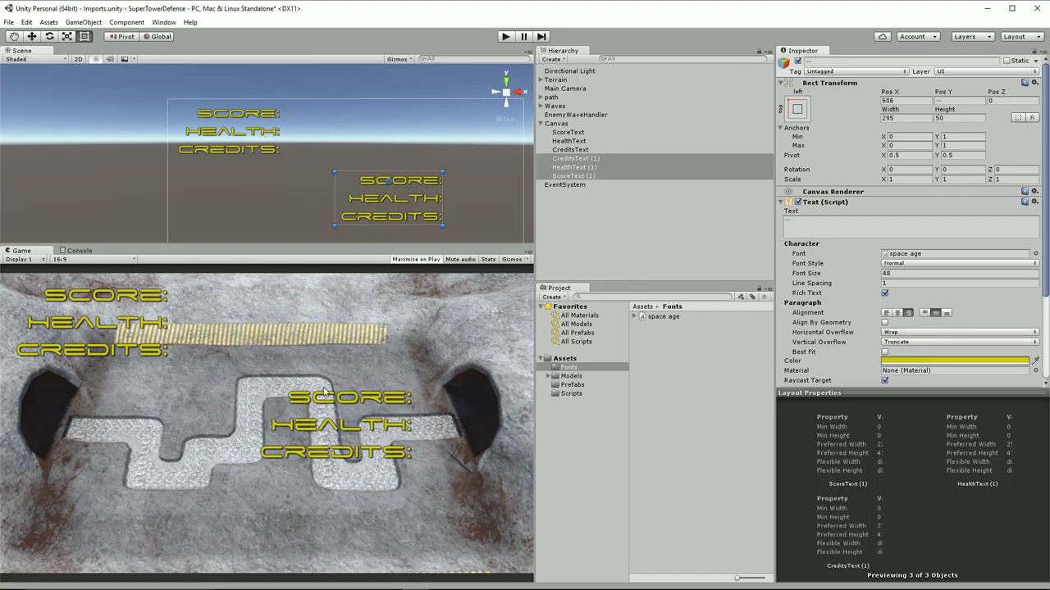
# Place the copied Score, Health and Credits labels beside their originals as a second column
pyautogui.click(414, 182)
pyautogui.click(418, 182)
pyautogui.moveTo(418, 182); pyautogui.dragTo(359, 112)
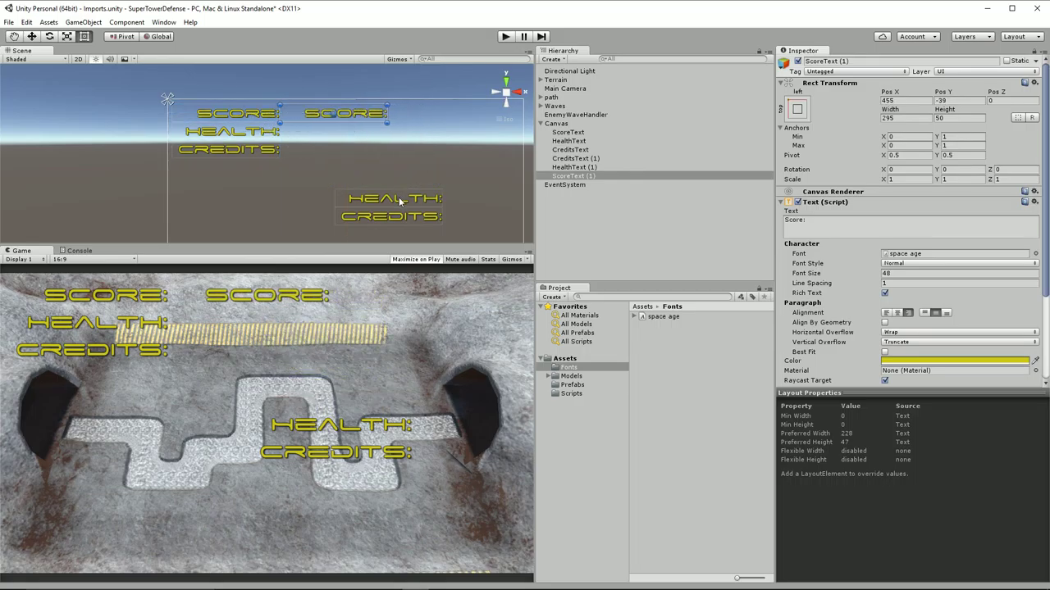
pyautogui.click(400, 196)
pyautogui.moveTo(410, 198)
pyautogui.mouseDown()
pyautogui.moveTo(377, 156)
pyautogui.moveTo(379, 127)
pyautogui.moveTo(365, 123)
pyautogui.moveTo(367, 131)
pyautogui.mouseUp()
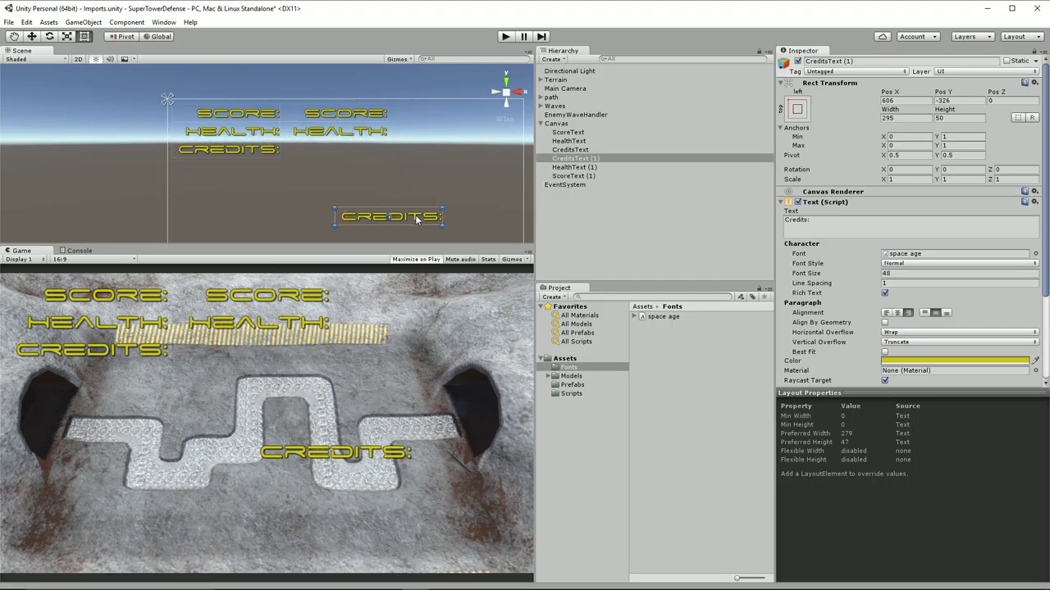
pyautogui.moveTo(414, 219); pyautogui.dragTo(359, 152)
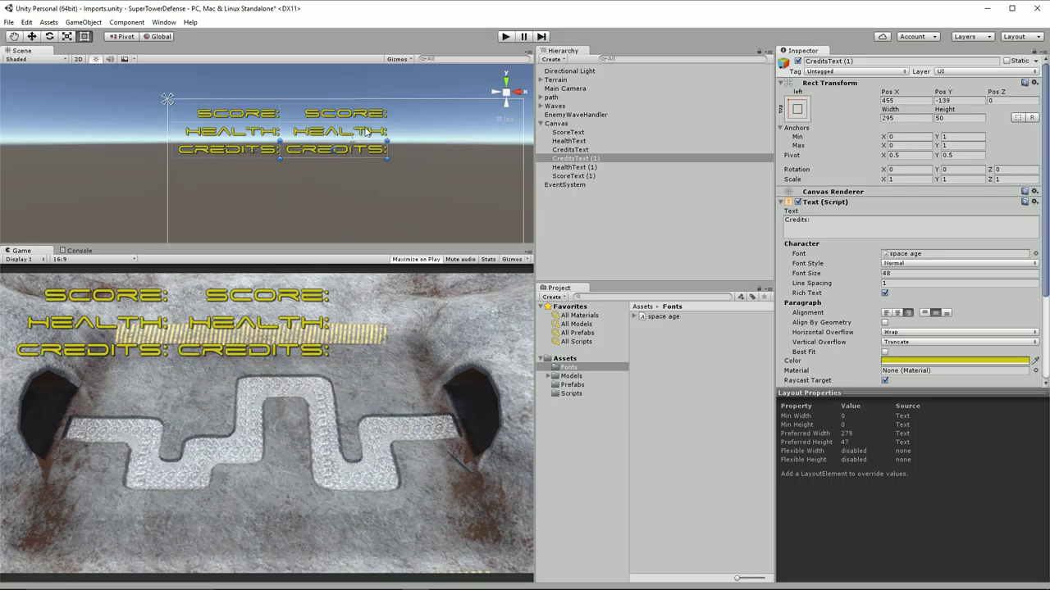
pyautogui.click(574, 176)
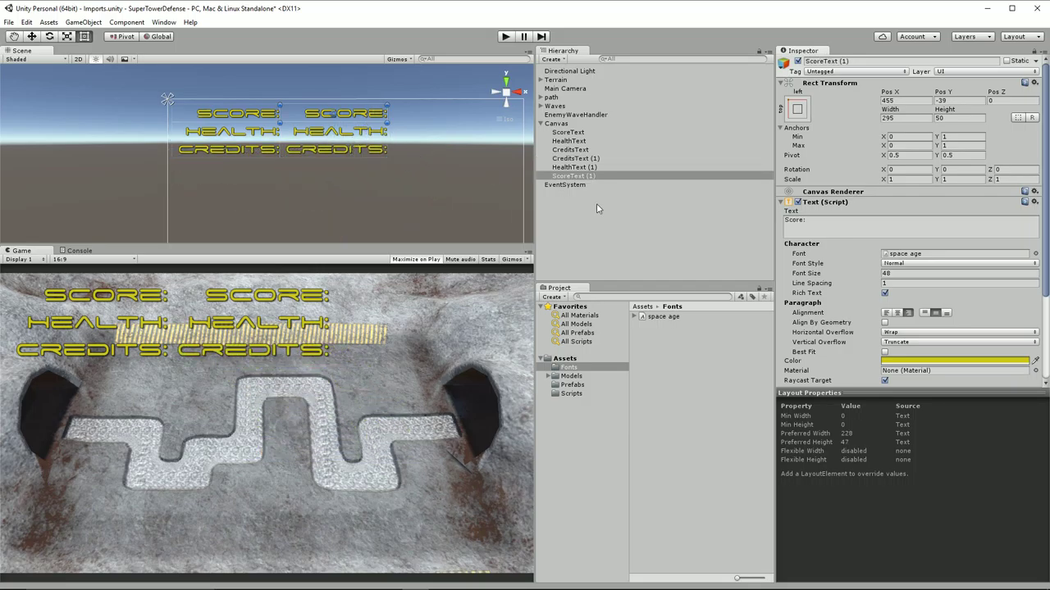
# Rename ScoreText (1) to ScoreValueText
pyautogui.click(565, 185)
pyautogui.click(571, 177)
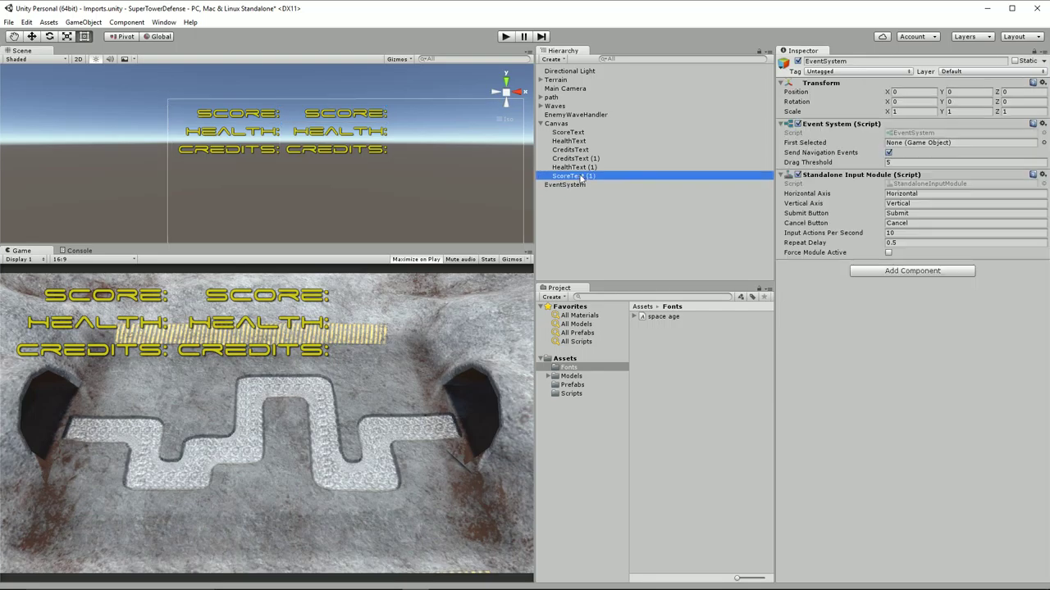
pyautogui.click(639, 177)
pyautogui.write('Sc')
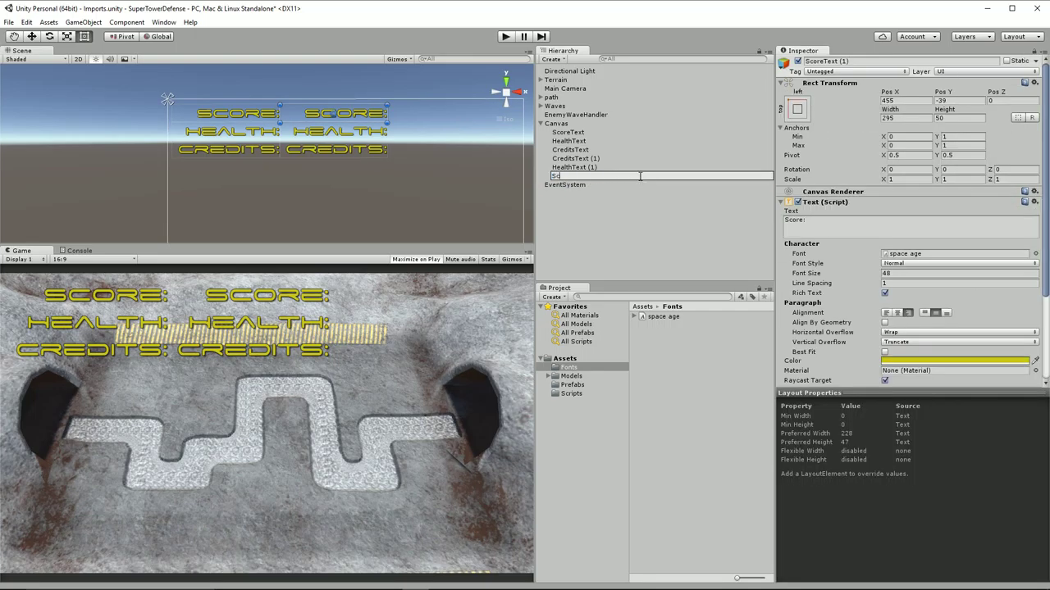
pyautogui.write('oreValueText')
pyautogui.press('Return')
# Rename HealthText (1) to HealthValueText and CreditsText (1) to CreditsValueText
pyautogui.press('Up')
pyautogui.press('F2')
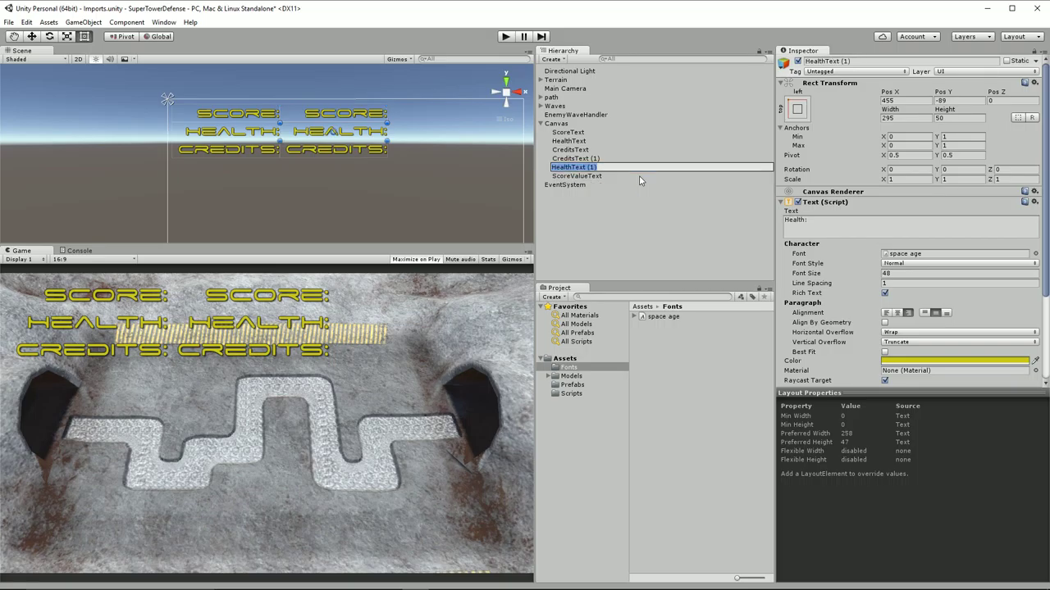
pyautogui.write('HealthValueText')
pyautogui.press('Return')
pyautogui.press('Up')
pyautogui.press('F2')
pyautogui.write('CreditsValue')
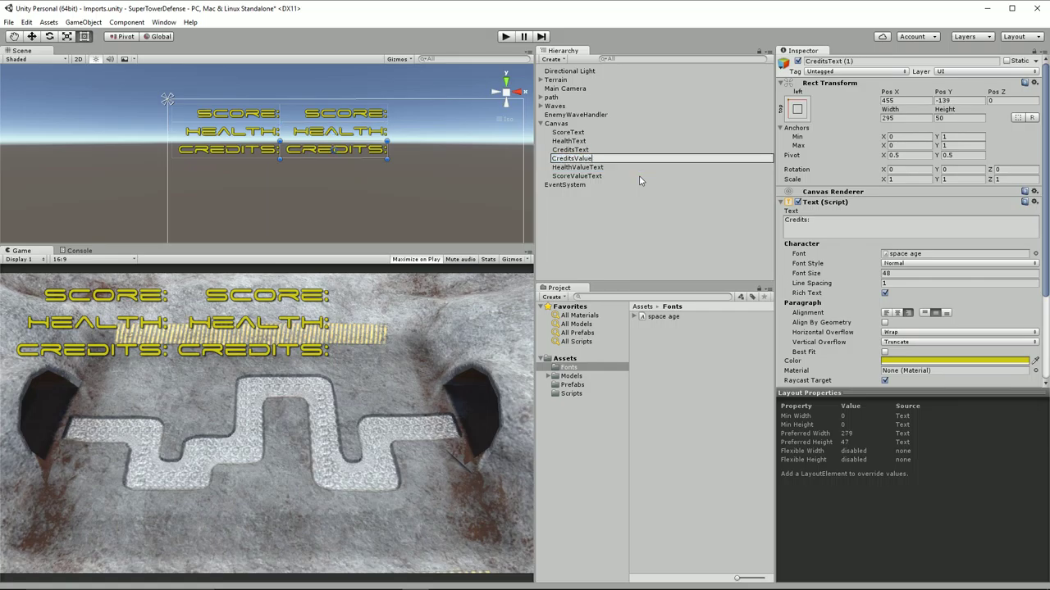
pyautogui.press('Return')
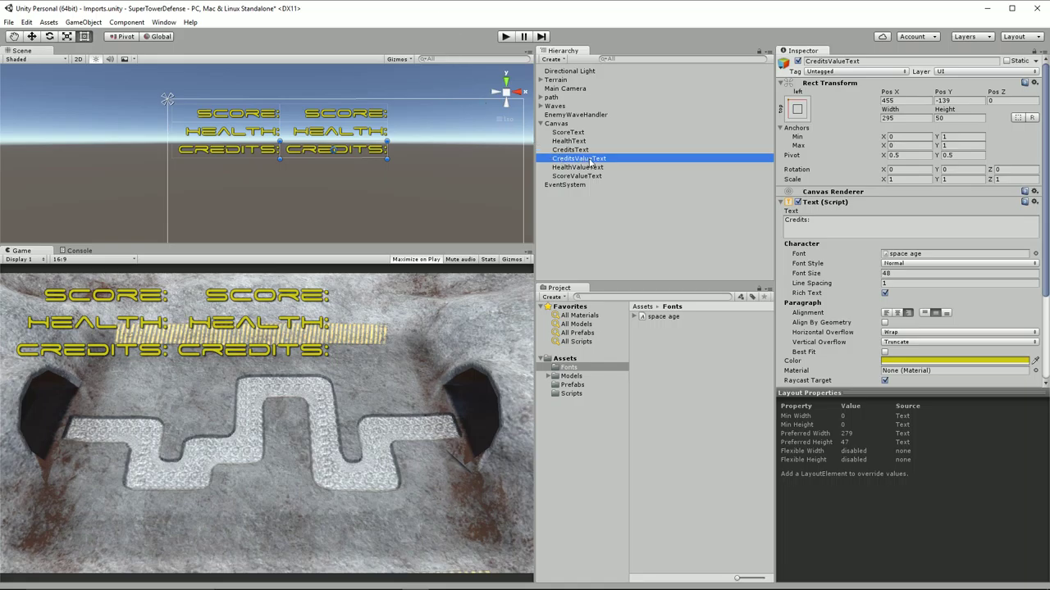
pyautogui.click(825, 221)
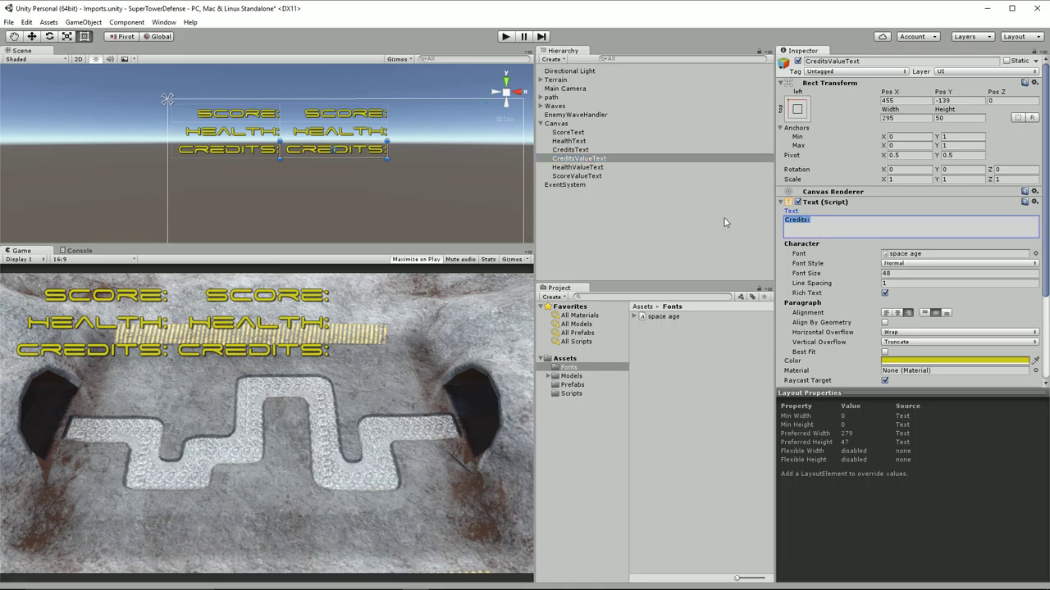
# Replace the text of CreditsValueText, HealthValueText and ScoreValueText with 0, 100 and 0
pyautogui.write('-')
pyautogui.press('BackSpace')
pyautogui.write('0')
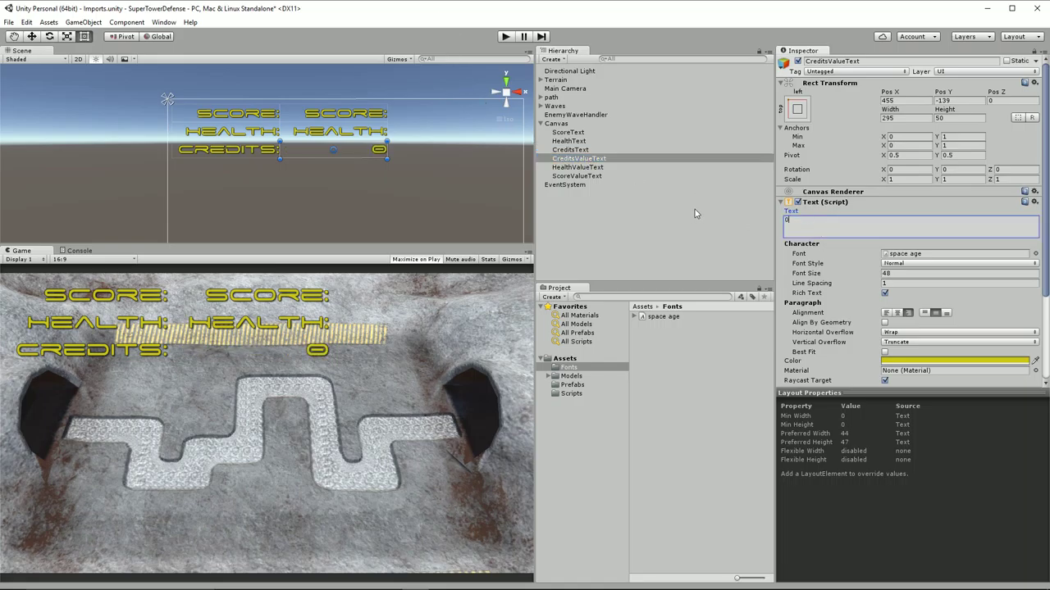
pyautogui.click(581, 167)
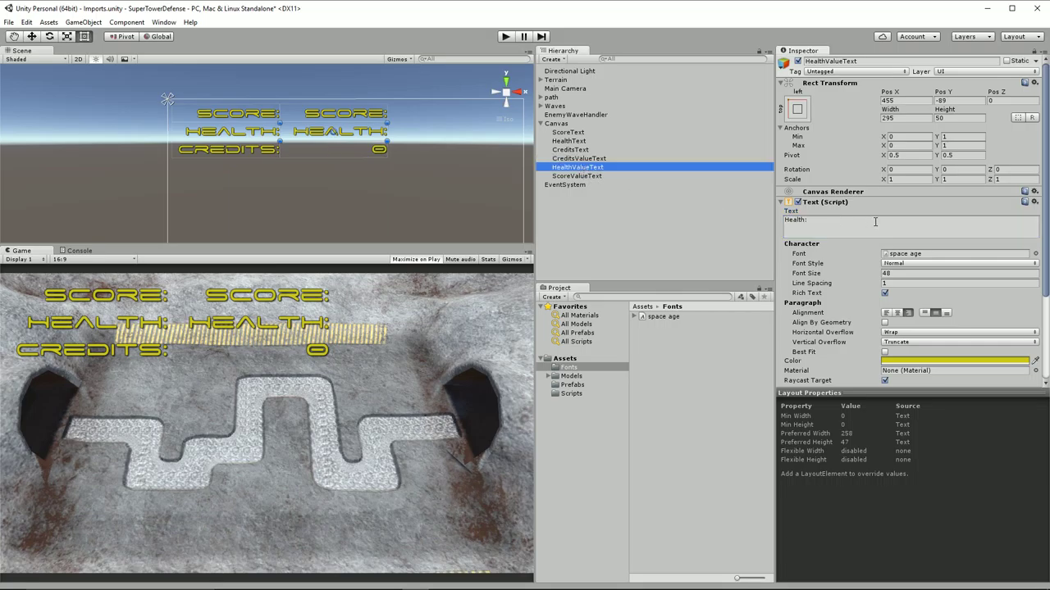
pyautogui.click(786, 221)
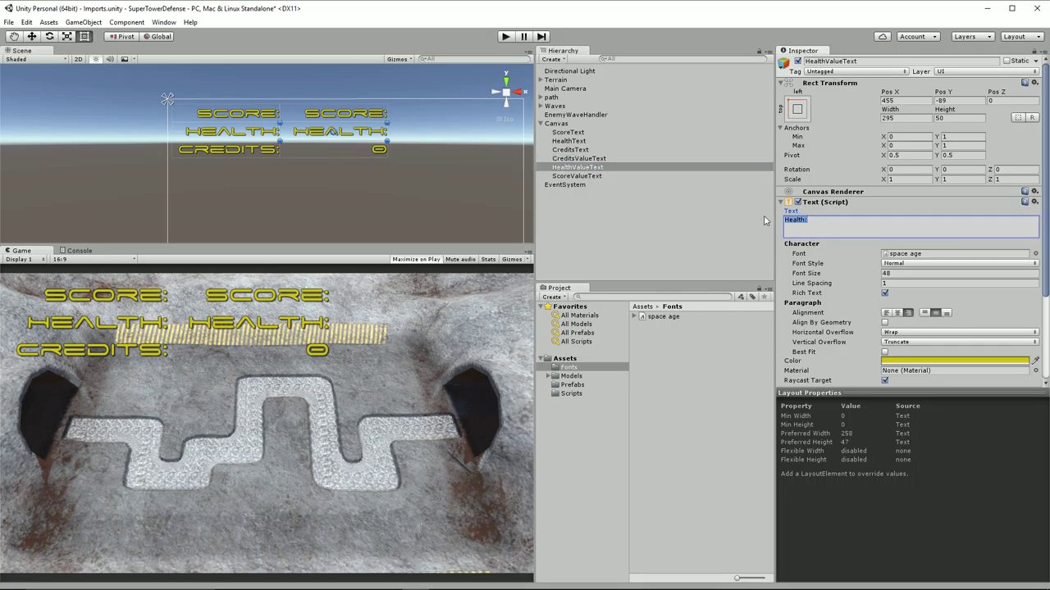
pyautogui.press('BackSpace')
pyautogui.write('100')
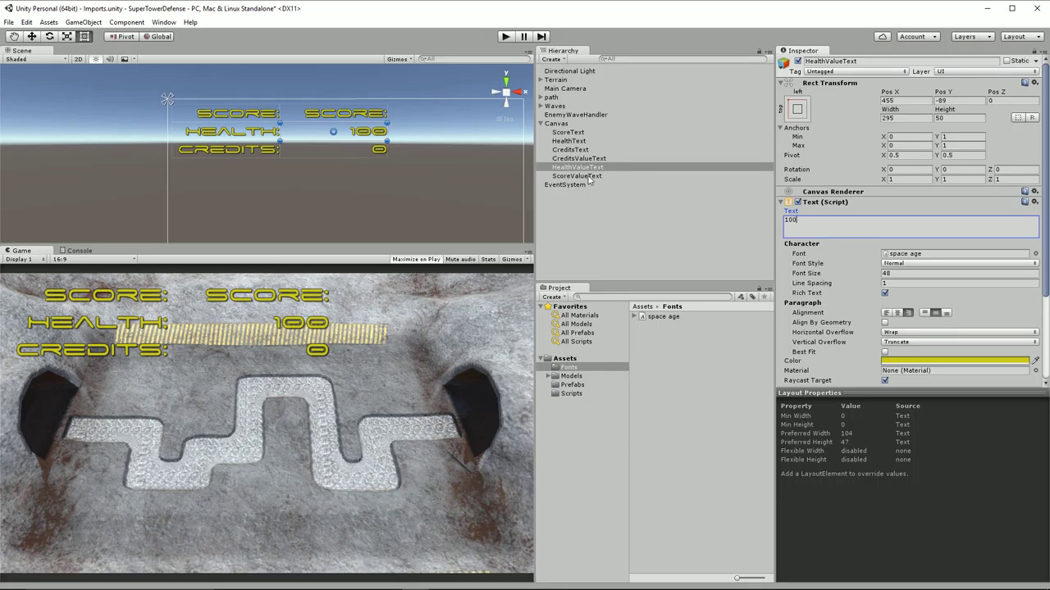
pyautogui.click(576, 176)
pyautogui.click(803, 222)
pyautogui.moveTo(803, 222); pyautogui.dragTo(748, 222)
pyautogui.write('0')
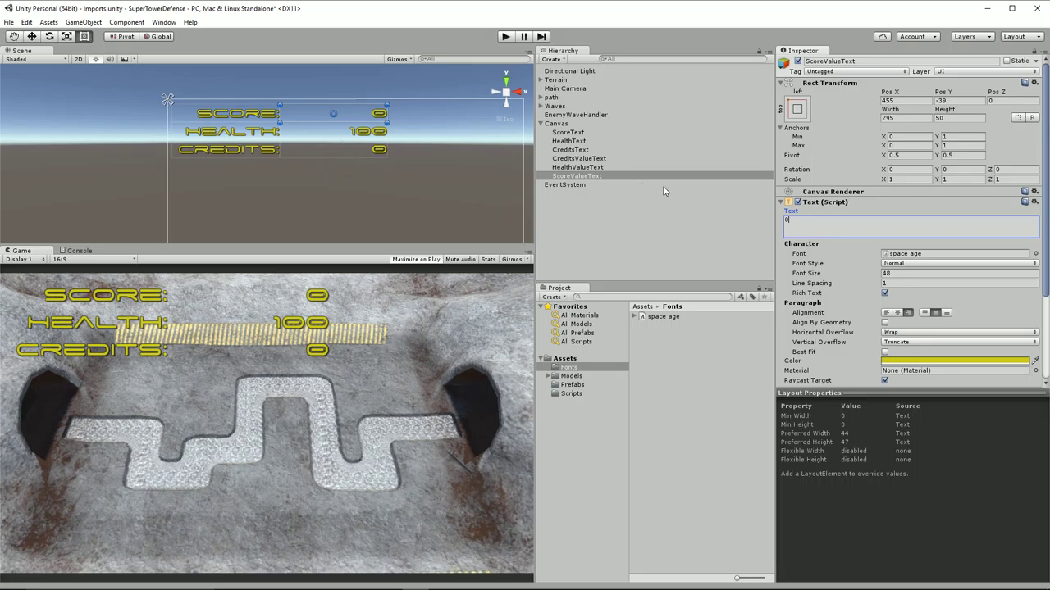
# Set the three value texts' alignment to middle-left
pyautogui.click(592, 158)
pyautogui.keyDown('shift'); pyautogui.click(596, 176); pyautogui.keyUp('shift')
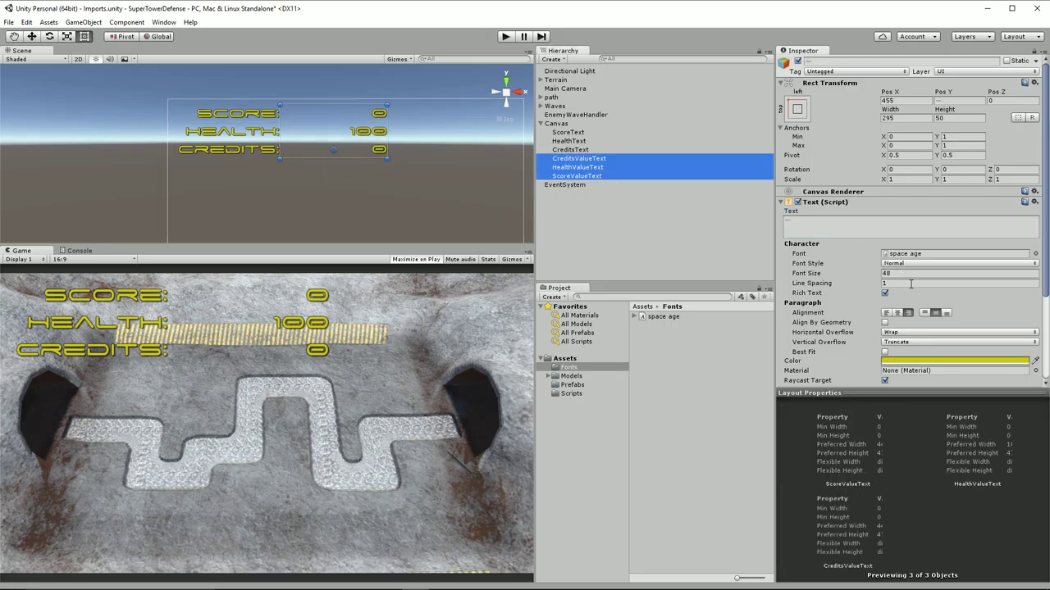
pyautogui.click(925, 313)
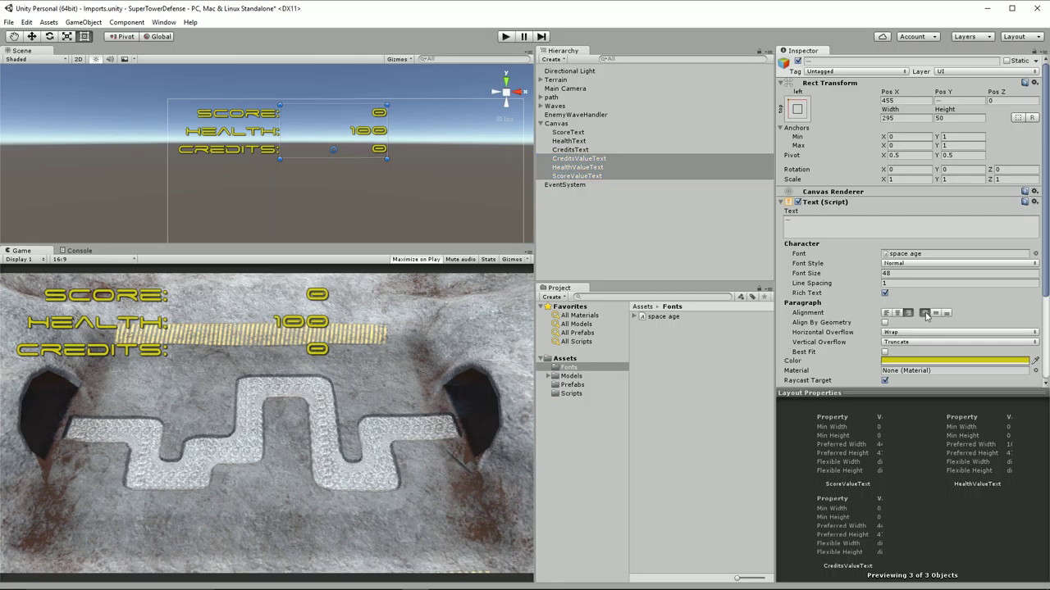
pyautogui.click(934, 312)
pyautogui.click(886, 312)
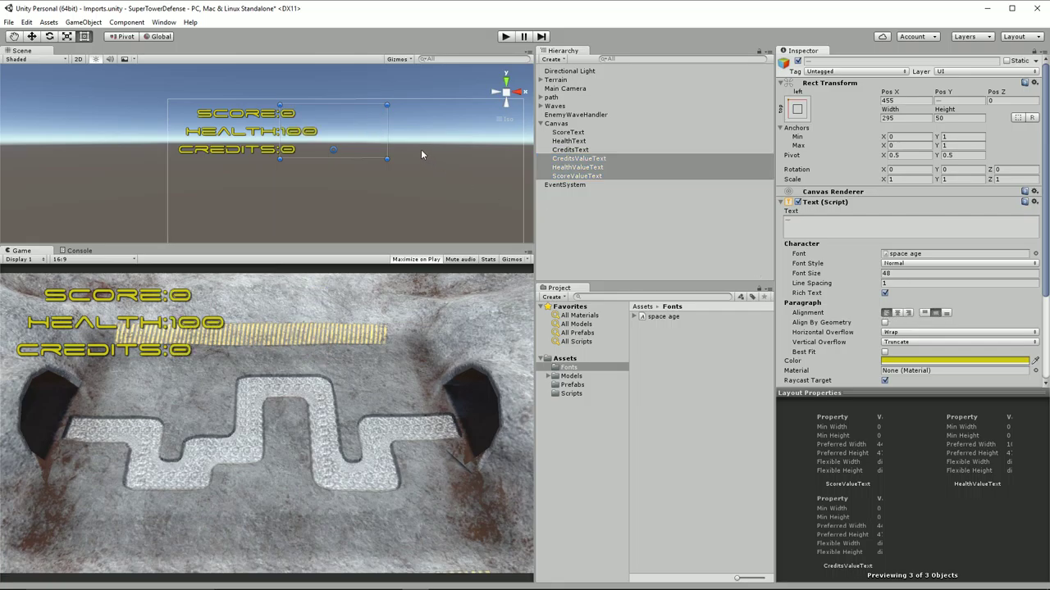
# Reposition and narrow the value boxes to width 226 at Pos X 438
pyautogui.moveTo(353, 131); pyautogui.dragTo(355, 131)
pyautogui.moveTo(281, 127); pyautogui.dragTo(284, 128)
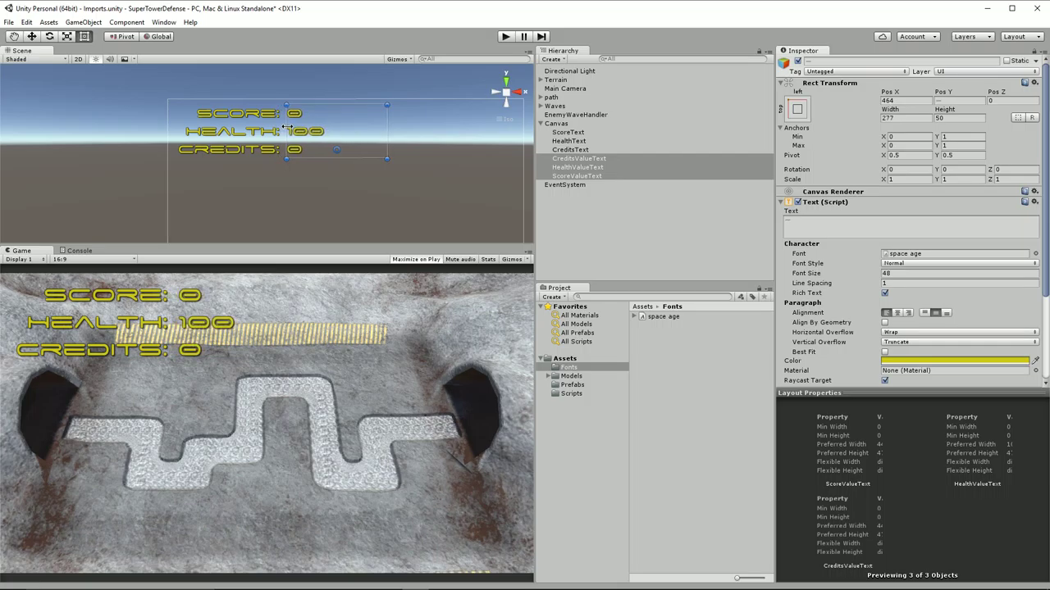
pyautogui.moveTo(385, 137); pyautogui.dragTo(368, 138)
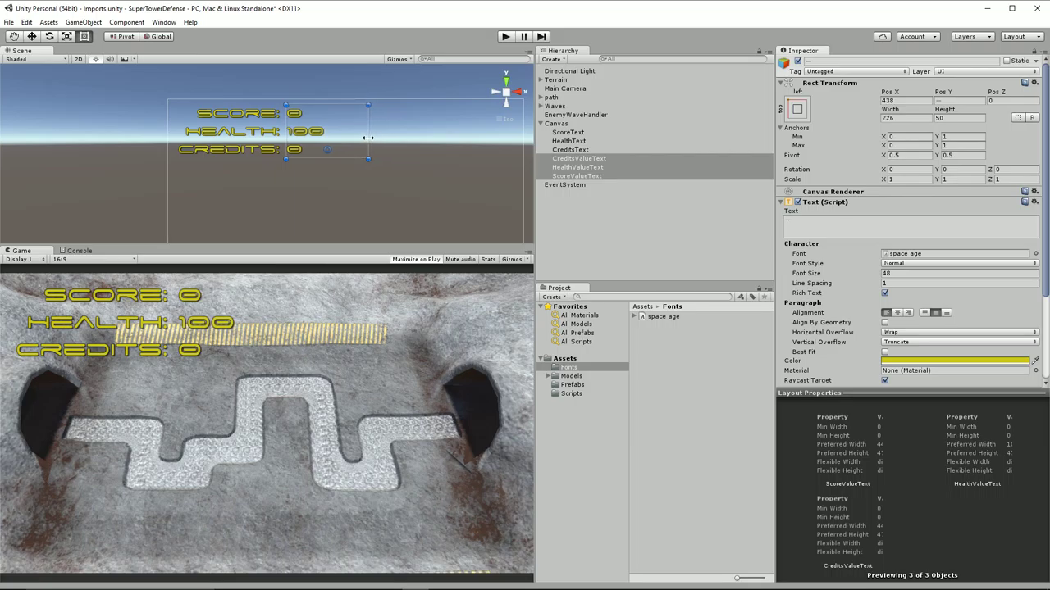
# Set Horizontal Overflow to Overflow, test a long health number, then restore 100
pyautogui.click(894, 334)
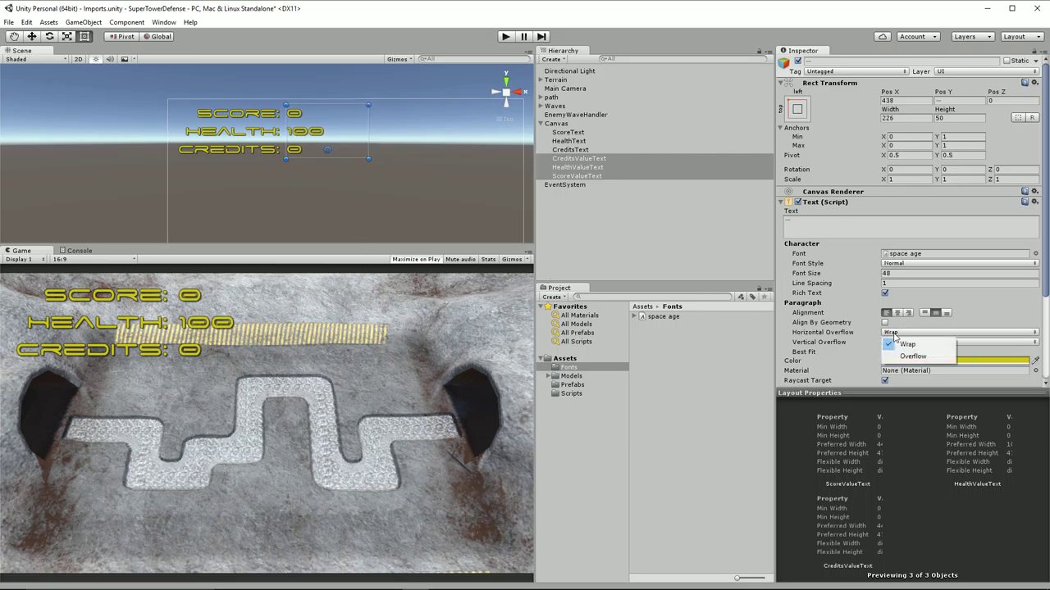
pyautogui.click(912, 354)
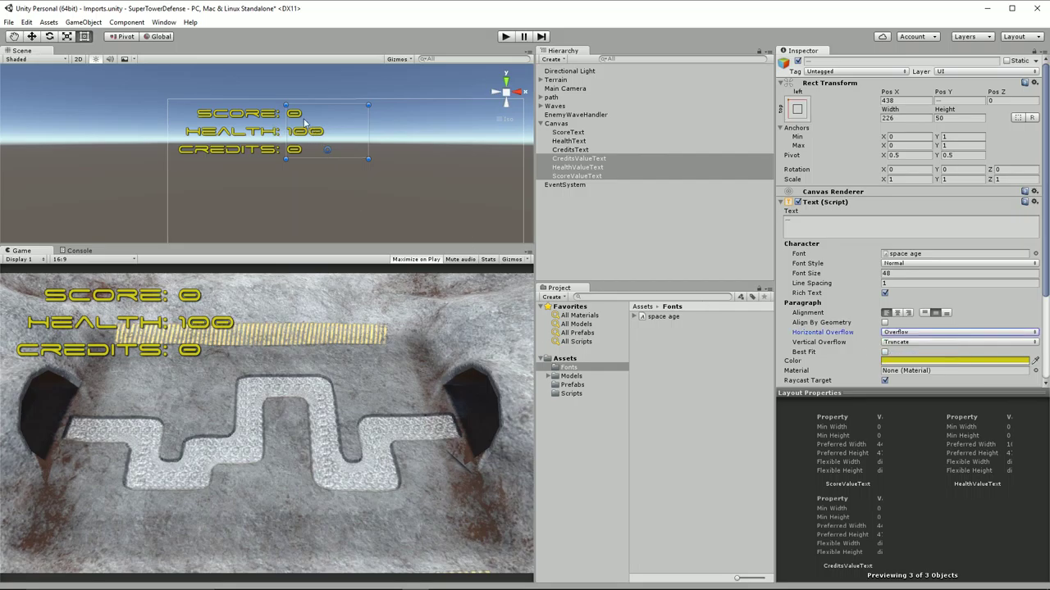
pyautogui.click(586, 168)
pyautogui.click(814, 219)
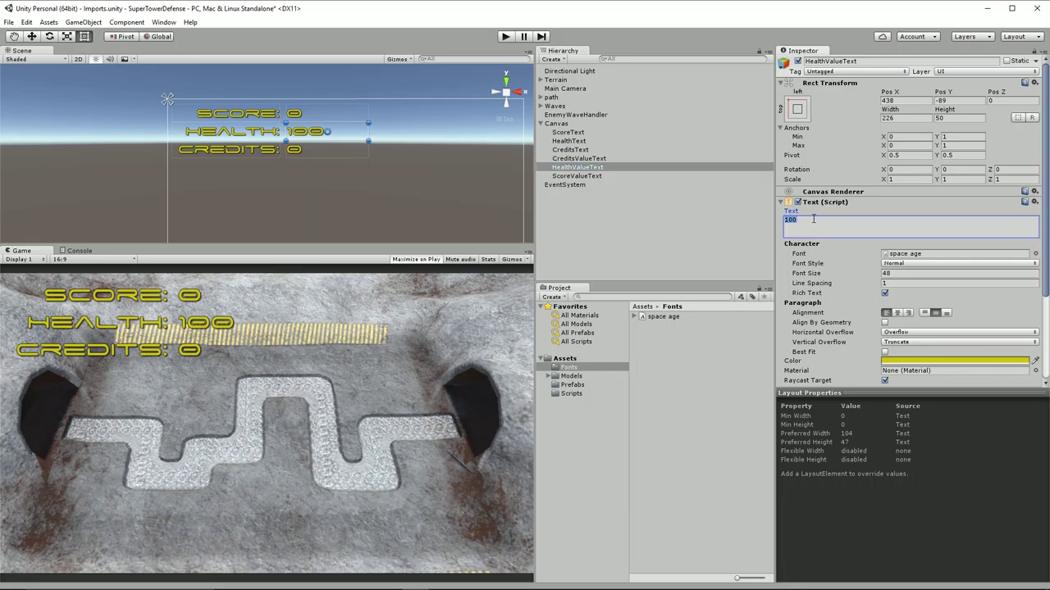
pyautogui.write('1000000000000000000')
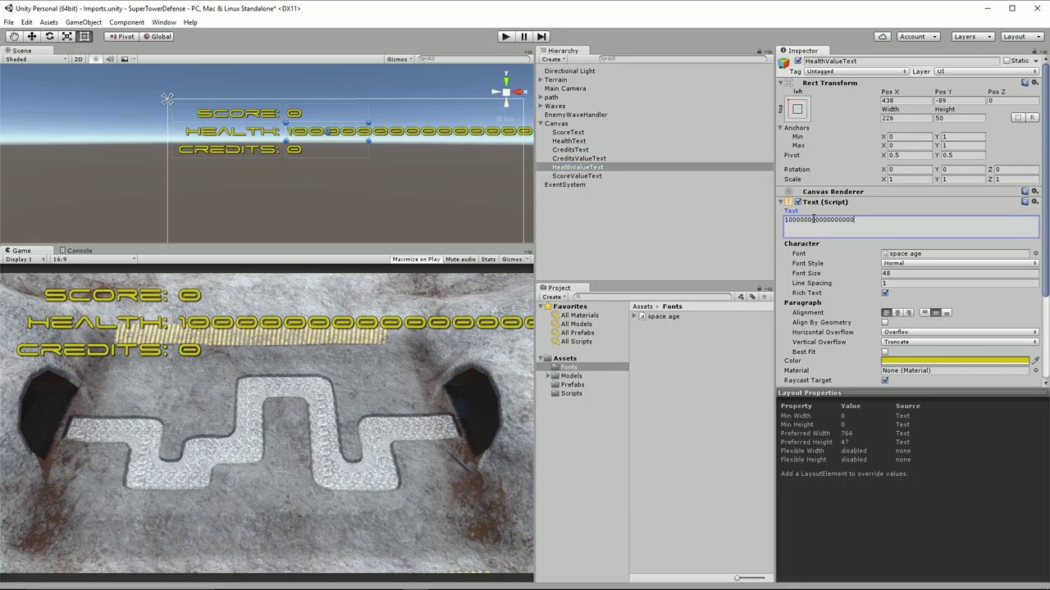
pyautogui.press('BackSpace')
pyautogui.press('BackSpace')
pyautogui.press('BackSpace')
pyautogui.press('BackSpace')
pyautogui.press('BackSpace')
pyautogui.press('BackSpace')
pyautogui.press('BackSpace')
pyautogui.press('BackSpace')
pyautogui.press('BackSpace')
pyautogui.press('BackSpace')
pyautogui.press('BackSpace')
pyautogui.press('BackSpace')
pyautogui.press('BackSpace')
pyautogui.press('BackSpace')
pyautogui.press('BackSpace')
pyautogui.press('BackSpace')
pyautogui.press('BackSpace')
pyautogui.press('BackSpace')
pyautogui.press('BackSpace')
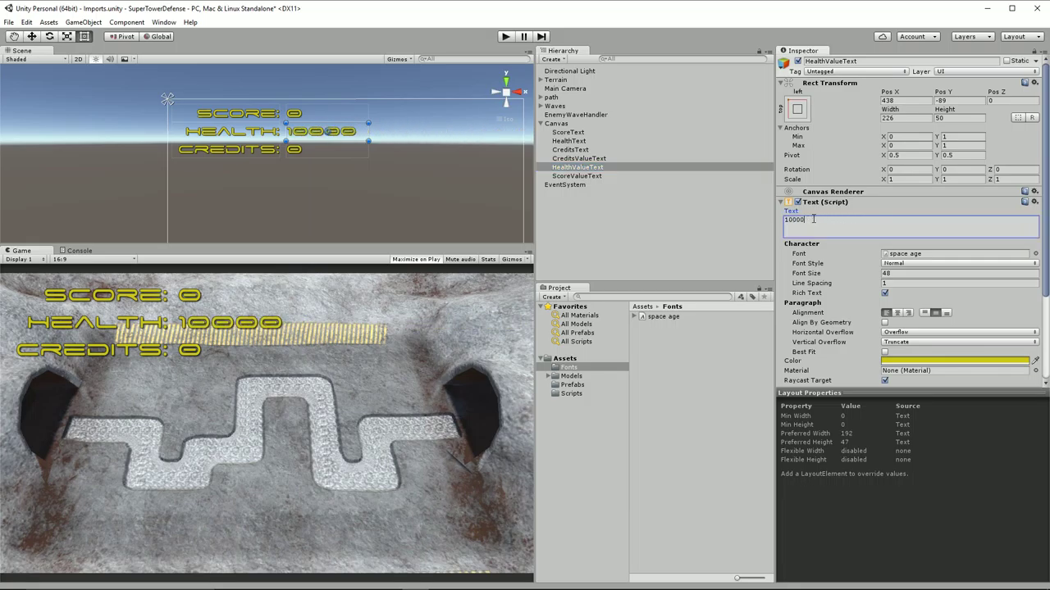
pyautogui.write('100')
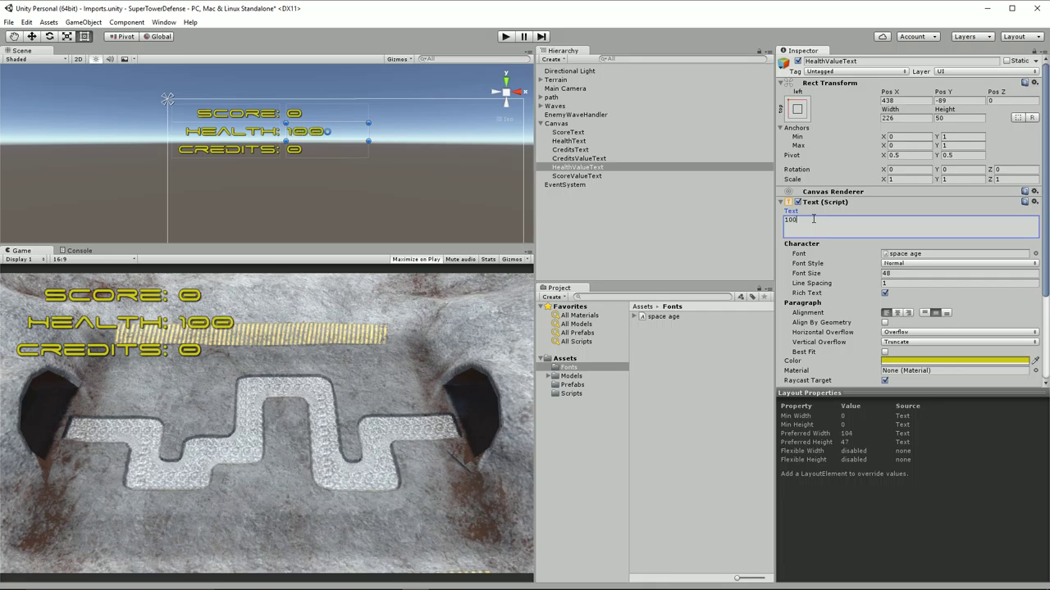
# Compare Wrap using a longer number, then switch back to Overflow with Health reading 100
pyautogui.click(895, 333)
pyautogui.click(906, 344)
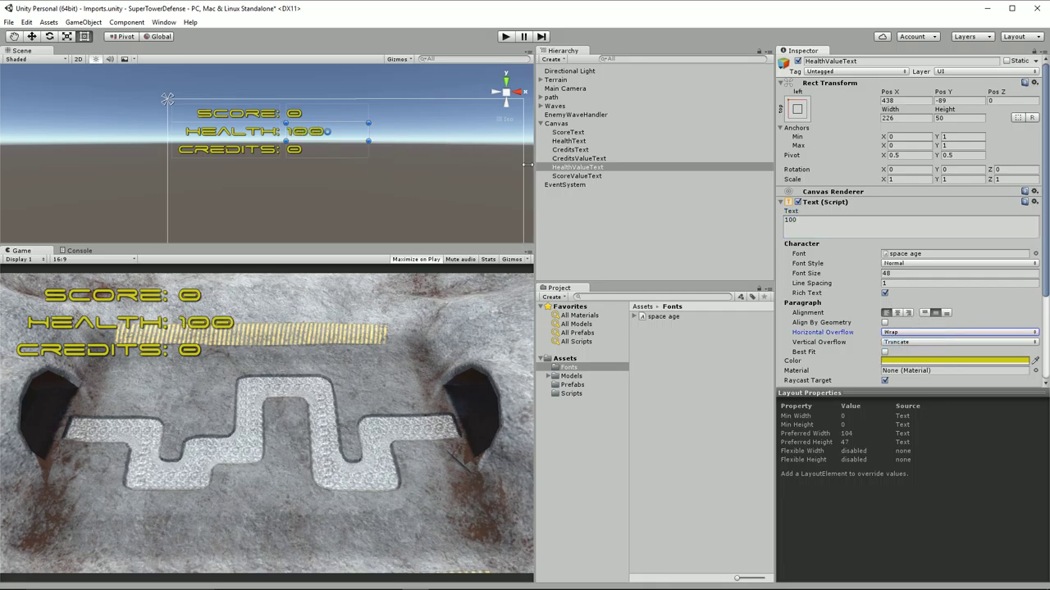
pyautogui.click(807, 224)
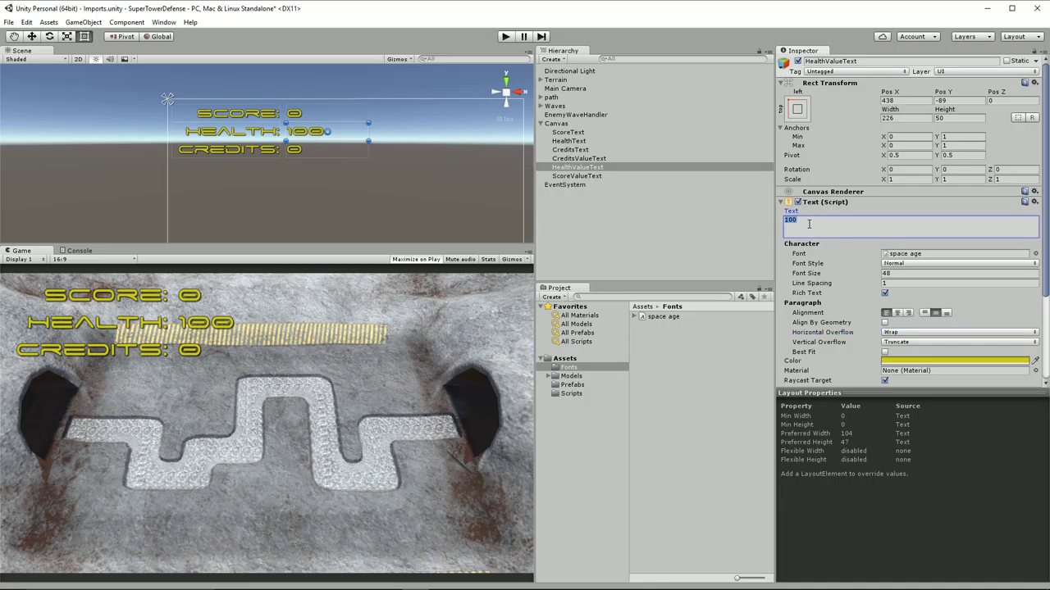
pyautogui.write('1000000000000000000000000')
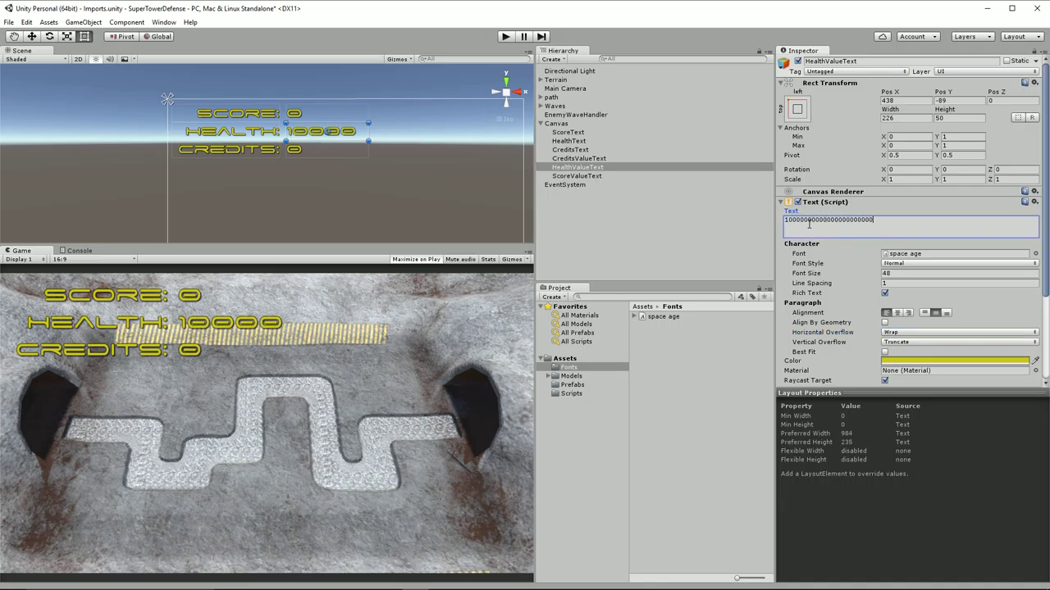
pyautogui.press('BackSpace')
pyautogui.press('BackSpace')
pyautogui.press('BackSpace')
pyautogui.press('BackSpace')
pyautogui.press('BackSpace')
pyautogui.press('BackSpace')
pyautogui.press('BackSpace')
pyautogui.press('BackSpace')
pyautogui.press('BackSpace')
pyautogui.press('BackSpace')
pyautogui.press('BackSpace')
pyautogui.press('BackSpace')
pyautogui.press('BackSpace')
pyautogui.press('BackSpace')
pyautogui.press('BackSpace')
pyautogui.press('BackSpace')
pyautogui.press('BackSpace')
pyautogui.press('BackSpace')
pyautogui.press('BackSpace')
pyautogui.press('BackSpace')
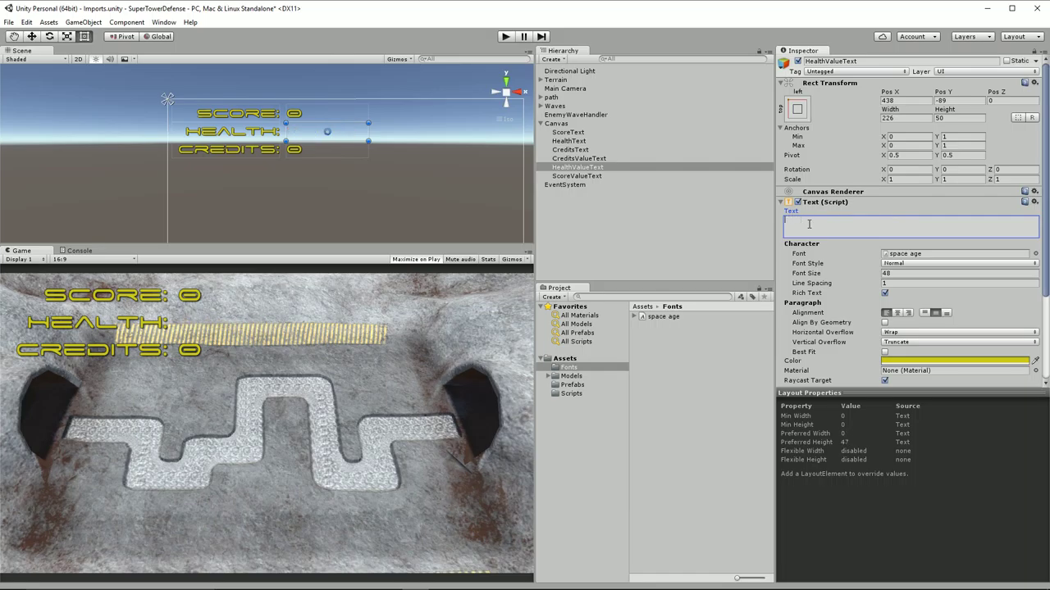
pyautogui.click(910, 332)
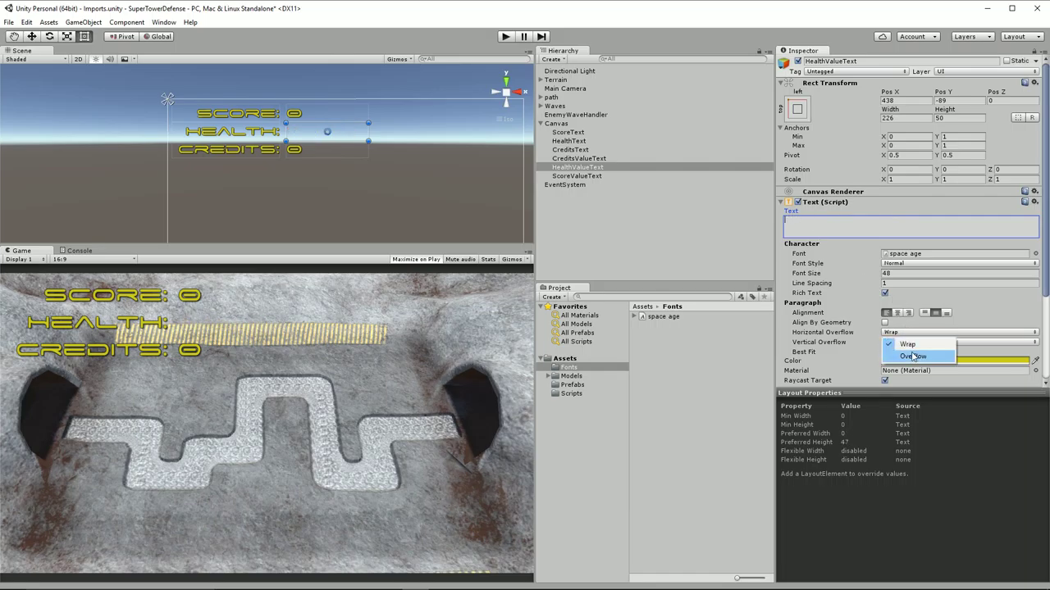
pyautogui.click(912, 358)
pyautogui.click(848, 227)
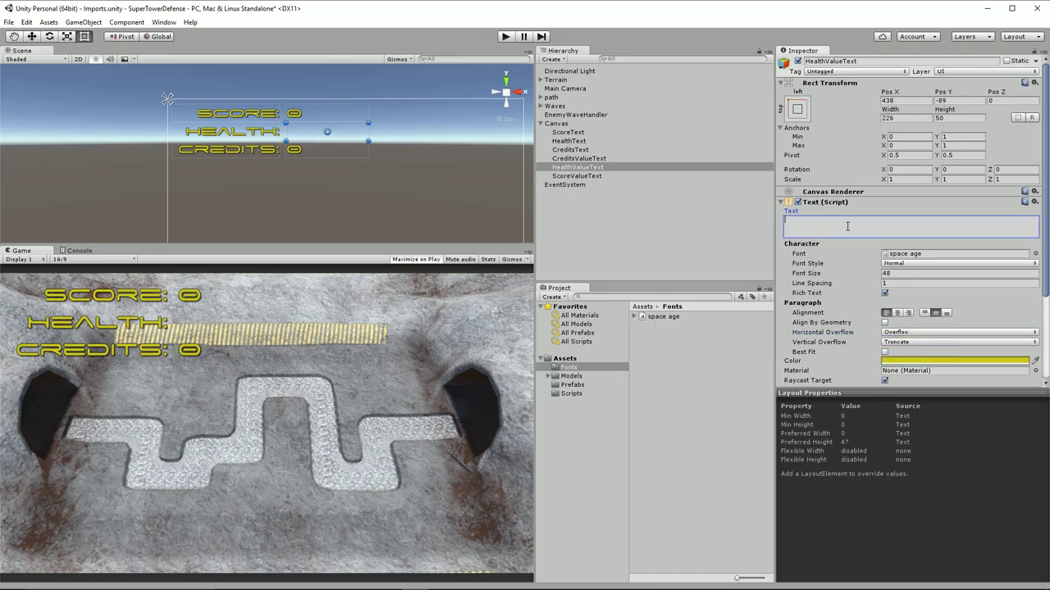
pyautogui.write('100')
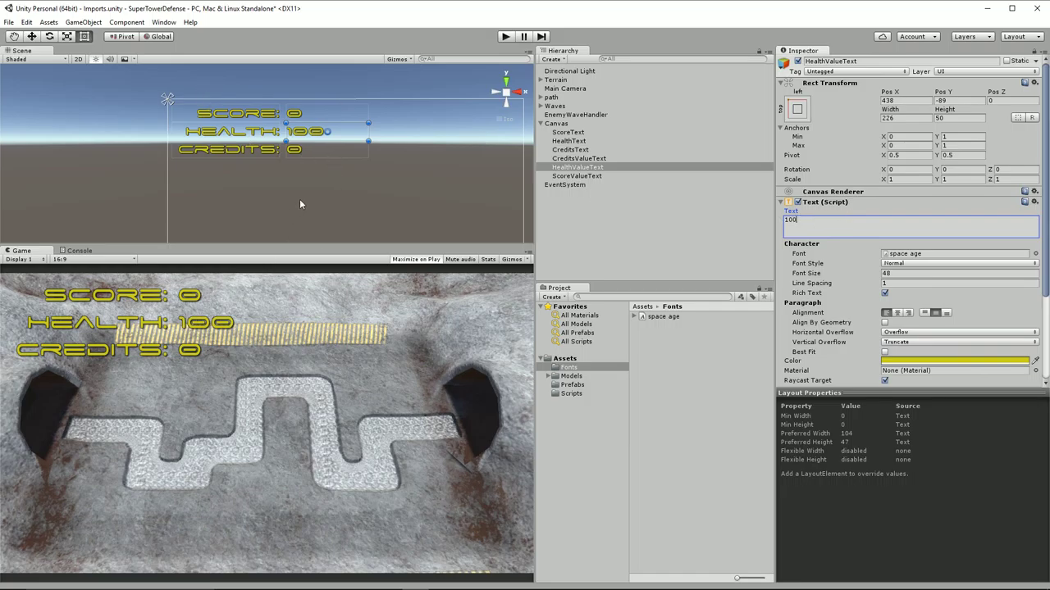
pyautogui.click(592, 168)
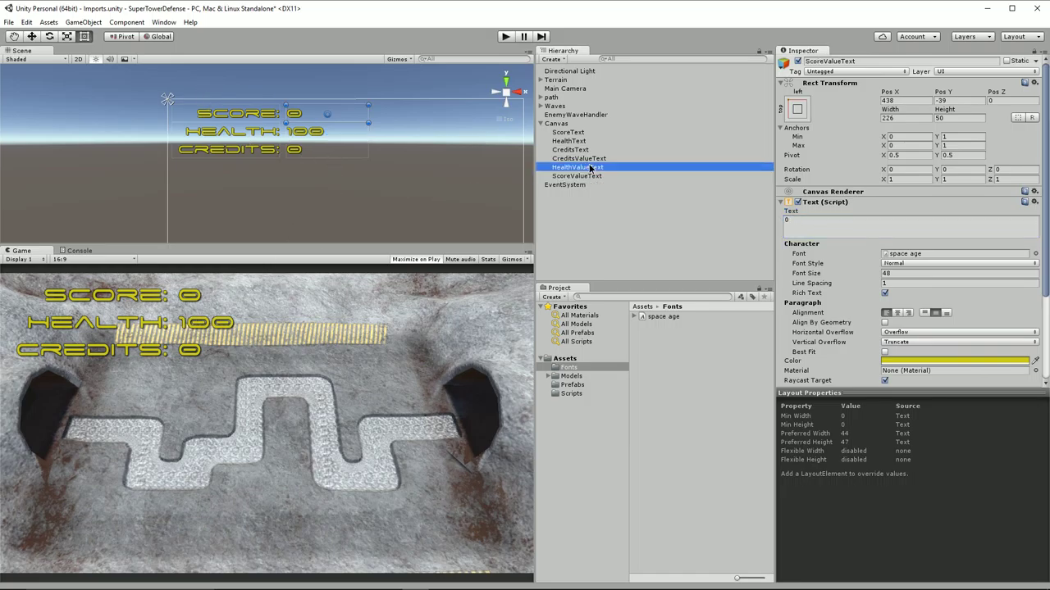
pyautogui.click(600, 159)
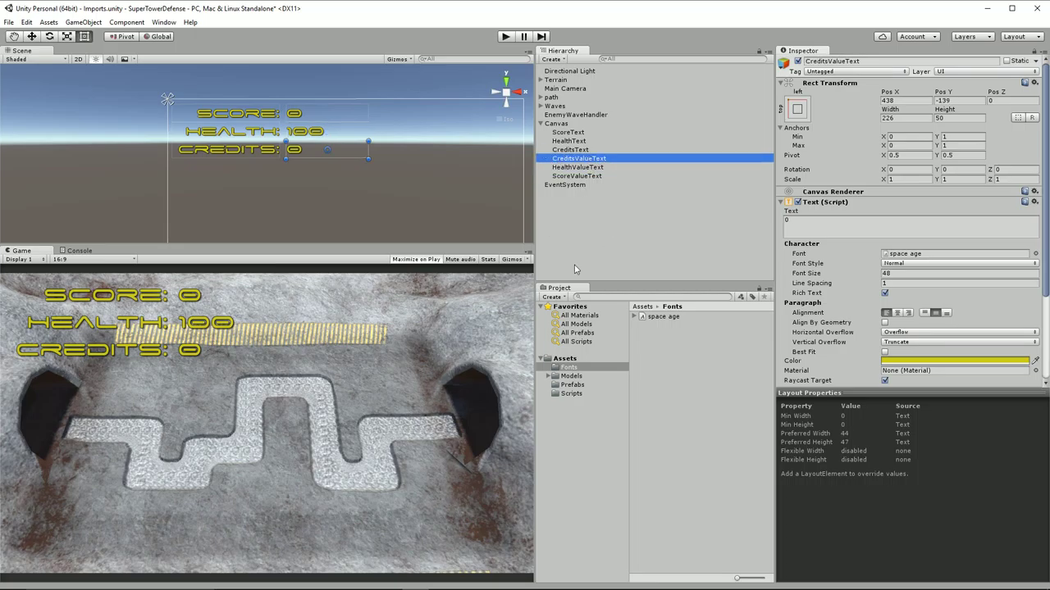
# Create an empty object named GameManager and attach the GameManager script to it
pyautogui.click(579, 394)
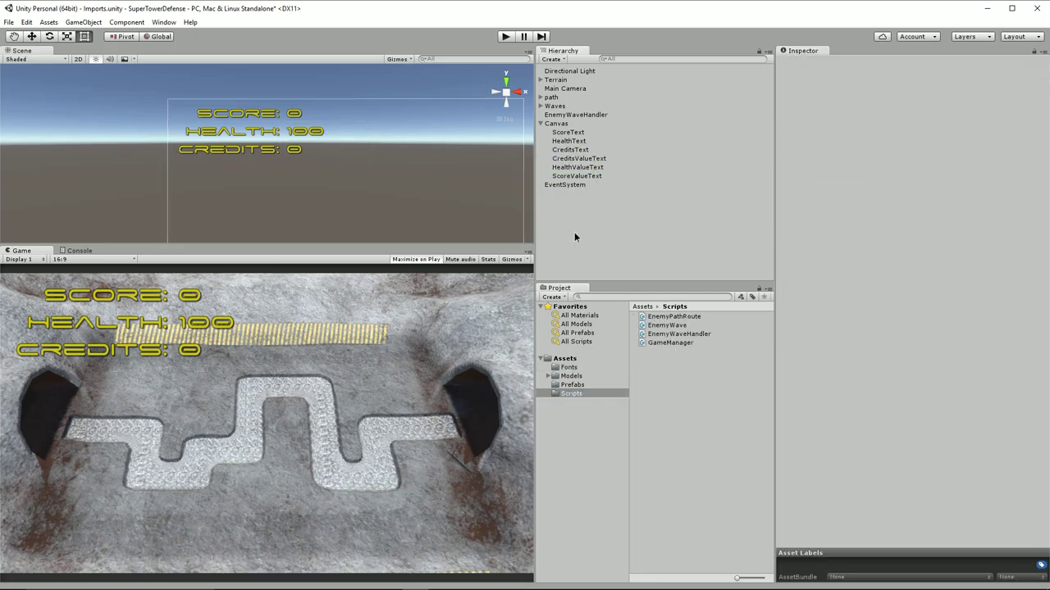
pyautogui.rightClick(574, 233)
pyautogui.click(630, 322)
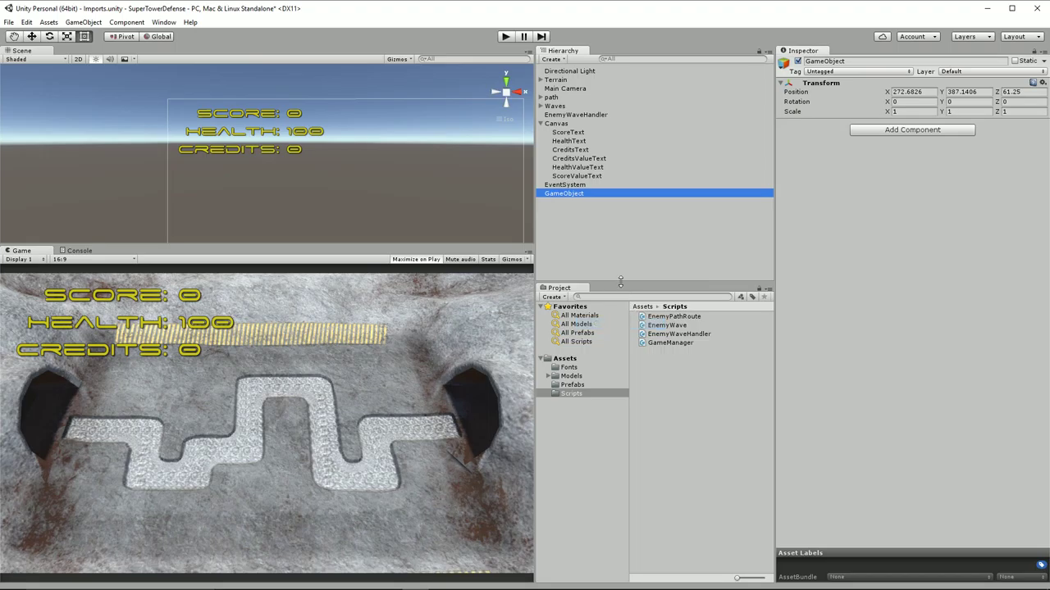
pyautogui.press('F2')
pyautogui.write('Game')
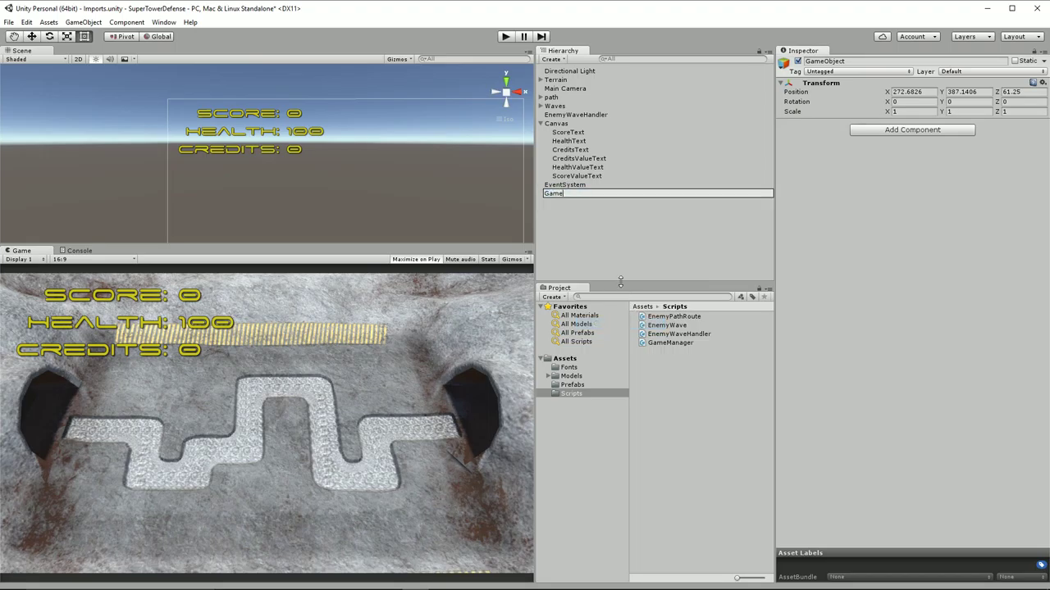
pyautogui.write('Manager')
pyautogui.press('Return')
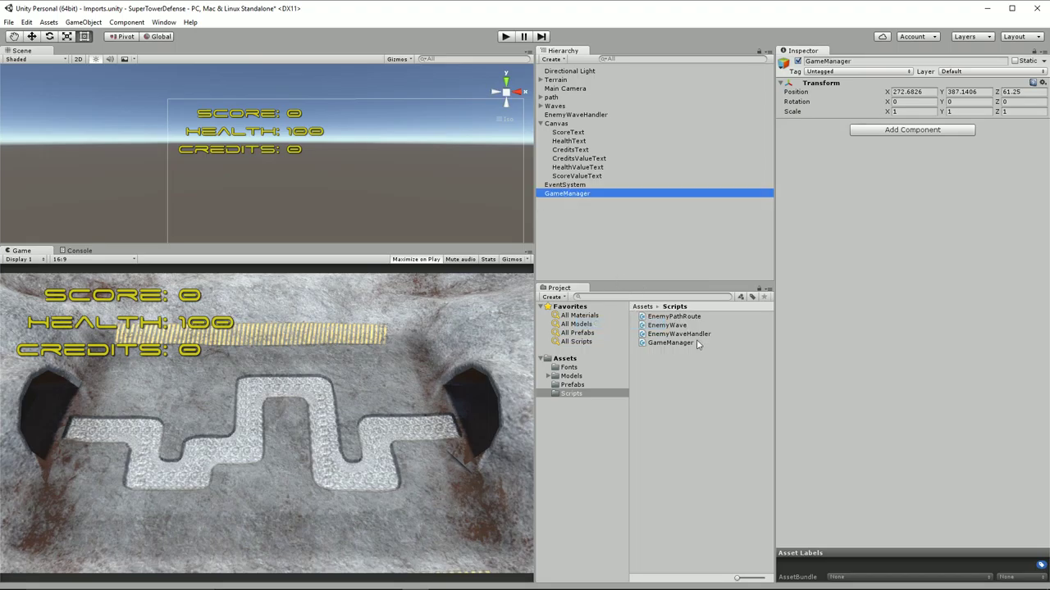
pyautogui.moveTo(670, 342); pyautogui.dragTo(571, 194)
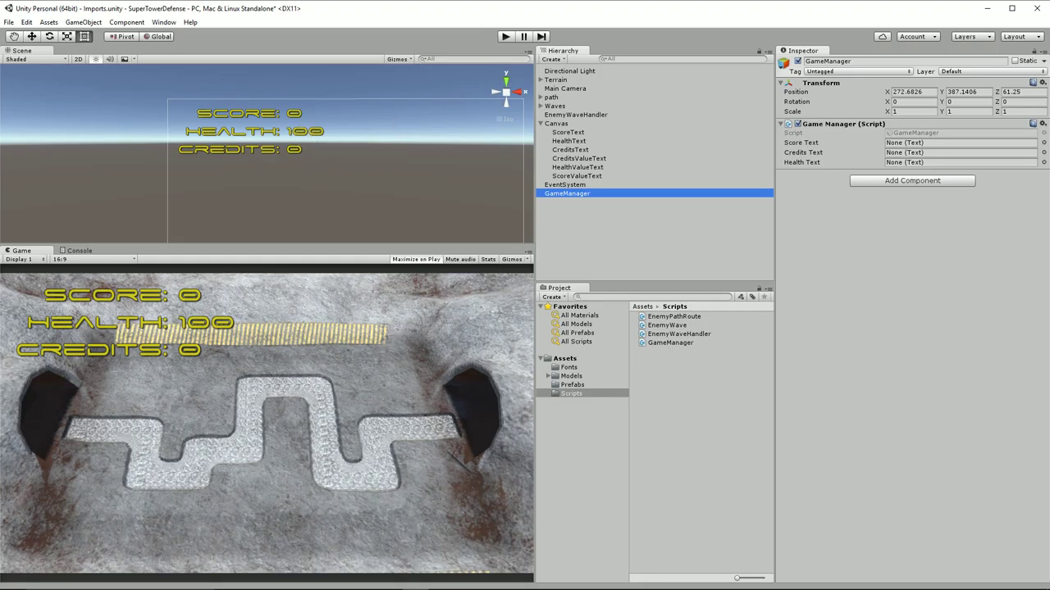
# Review GameManager.cs's three public text fields and the score update on line 29
pyautogui.click(468, 580)
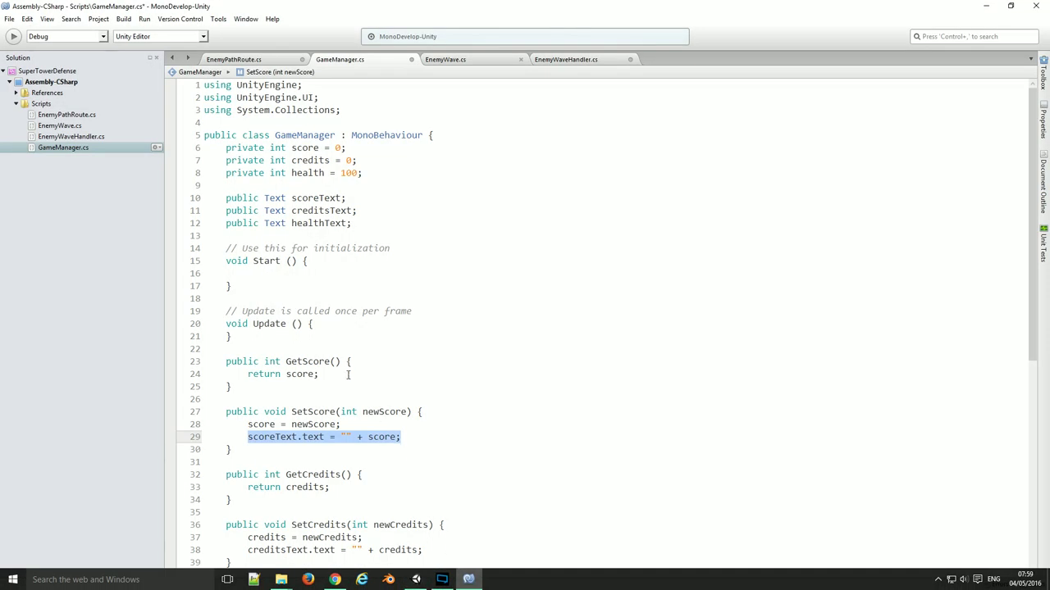
pyautogui.scroll(-3, 312, 344)
pyautogui.click(276, 332)
pyautogui.scroll(3, 279, 328)
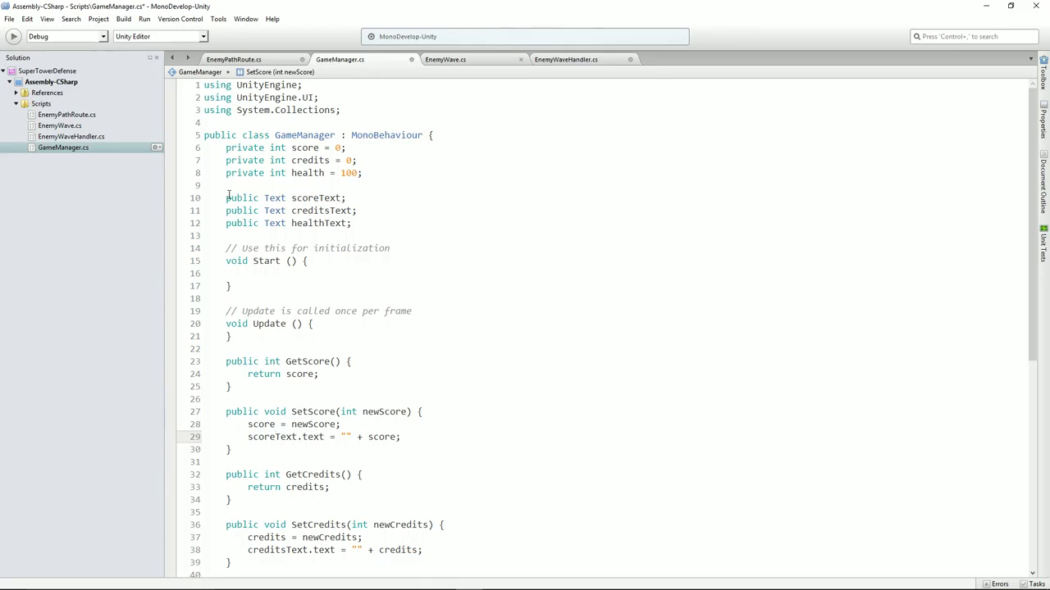
pyautogui.moveTo(228, 197); pyautogui.dragTo(228, 235)
pyautogui.click(269, 313)
pyautogui.scroll(-4, 269, 313)
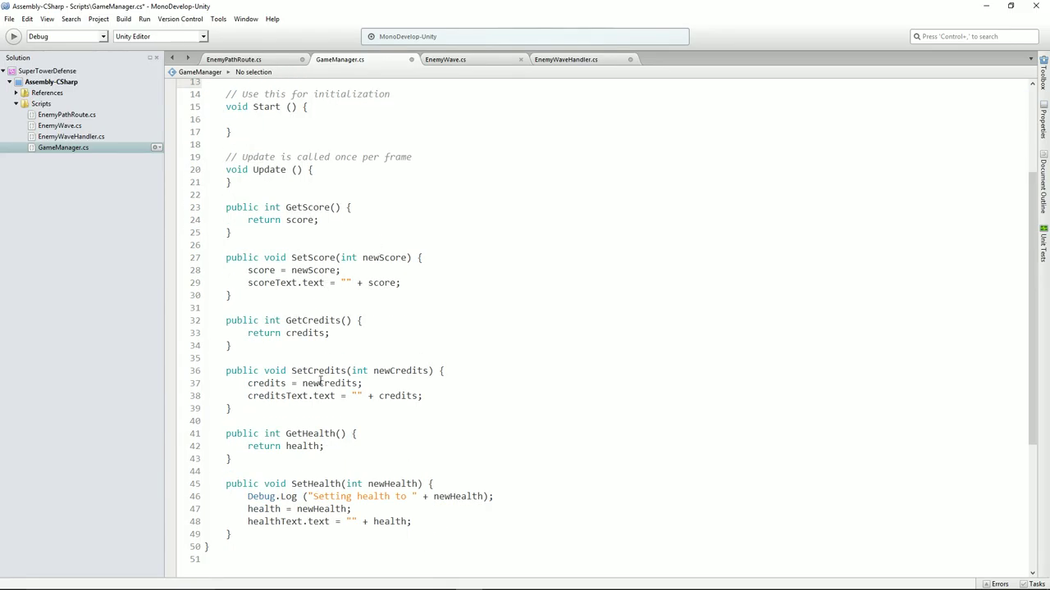
pyautogui.scroll(-3, 354, 434)
pyautogui.hotkey('ctrl', 'z')
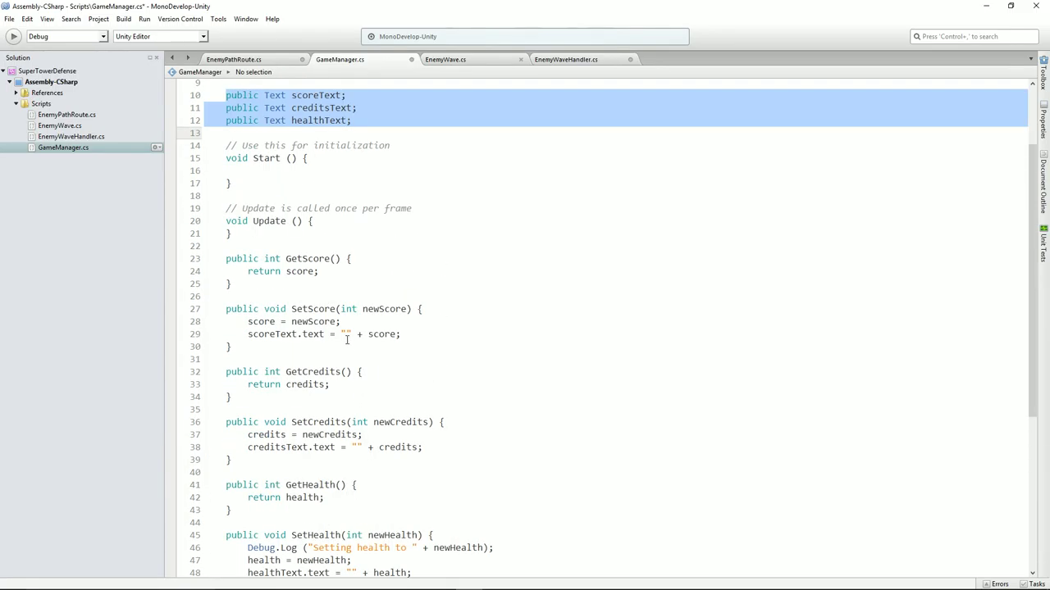
pyautogui.moveTo(246, 334); pyautogui.dragTo(420, 334)
# Assign ScoreValueText, CreditsValueText and HealthValueText to GameManager's Score, Credits and Health Text slots
pyautogui.hotkey('alt', 'Tab')
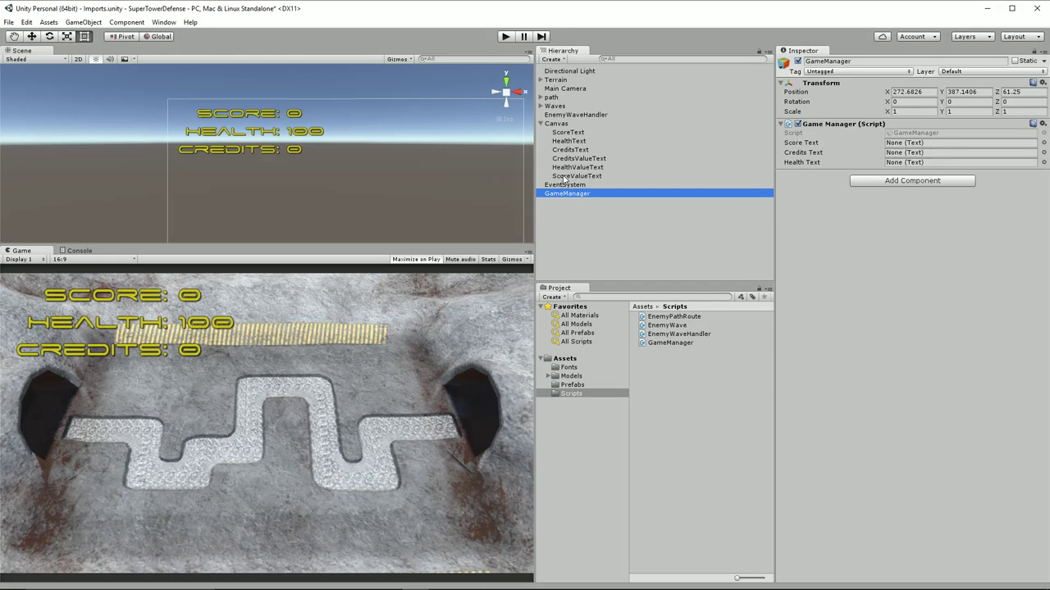
pyautogui.moveTo(560, 177); pyautogui.dragTo(901, 146)
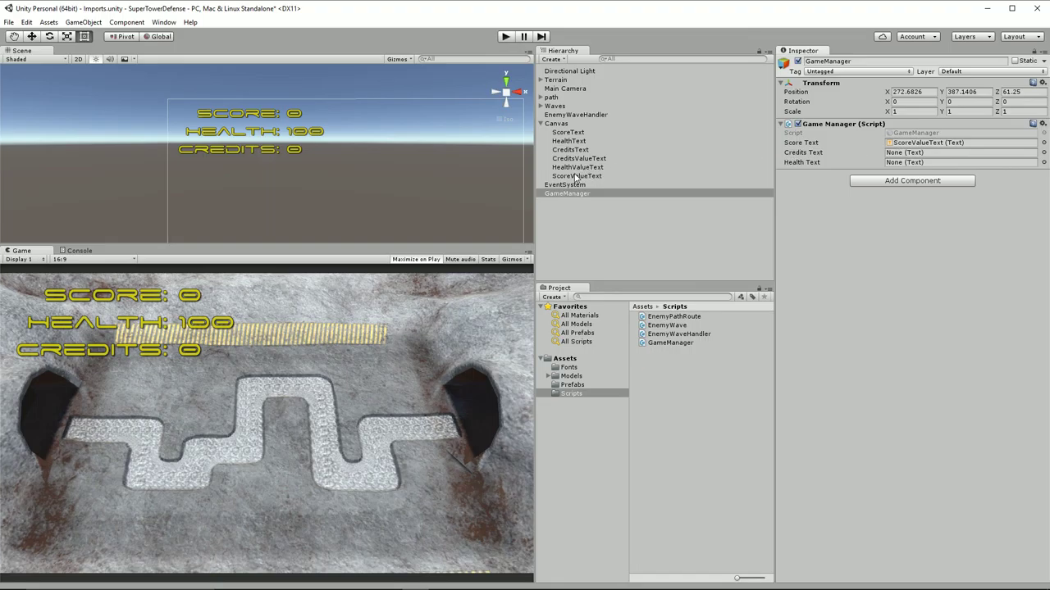
pyautogui.moveTo(578, 159); pyautogui.dragTo(909, 155)
pyautogui.moveTo(584, 169); pyautogui.dragTo(902, 163)
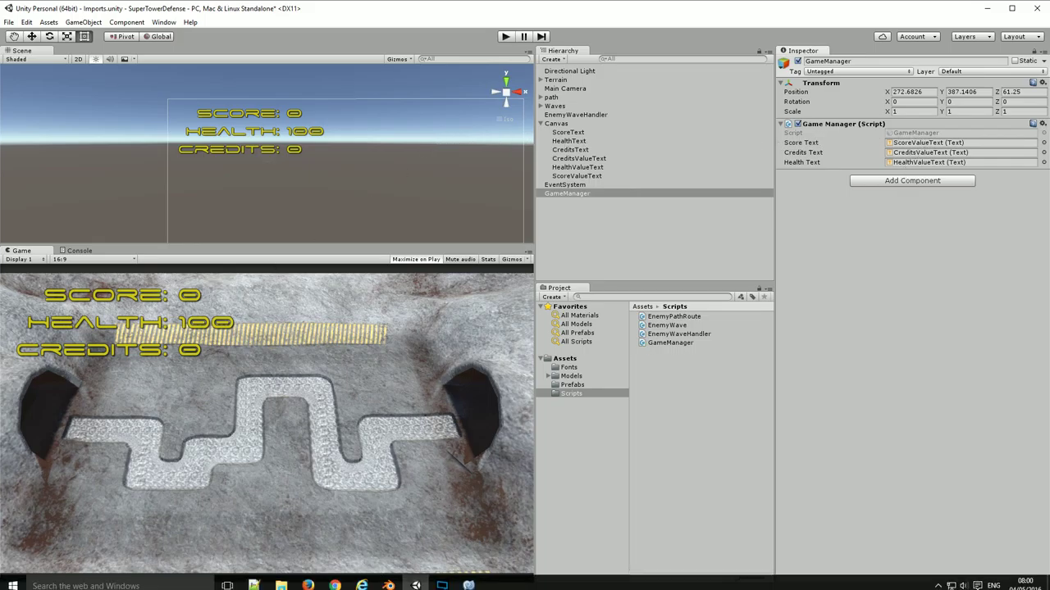
# Inspect the OnReachedEndTarget call on line 50 of EnemyPathRoute.cs, then open EnemyWaveHandler.cs
pyautogui.click(469, 579)
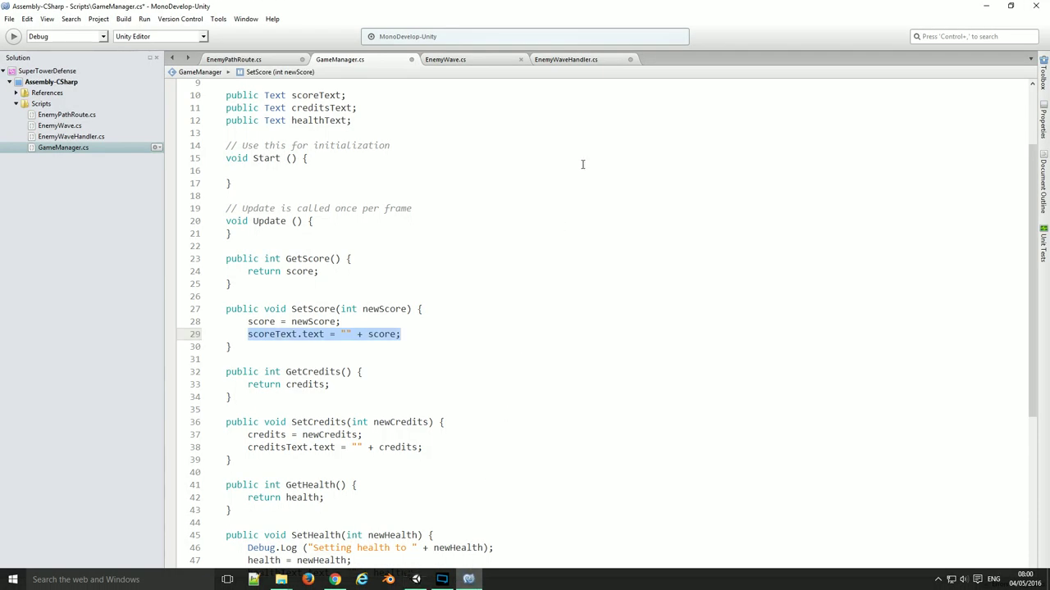
pyautogui.click(298, 60)
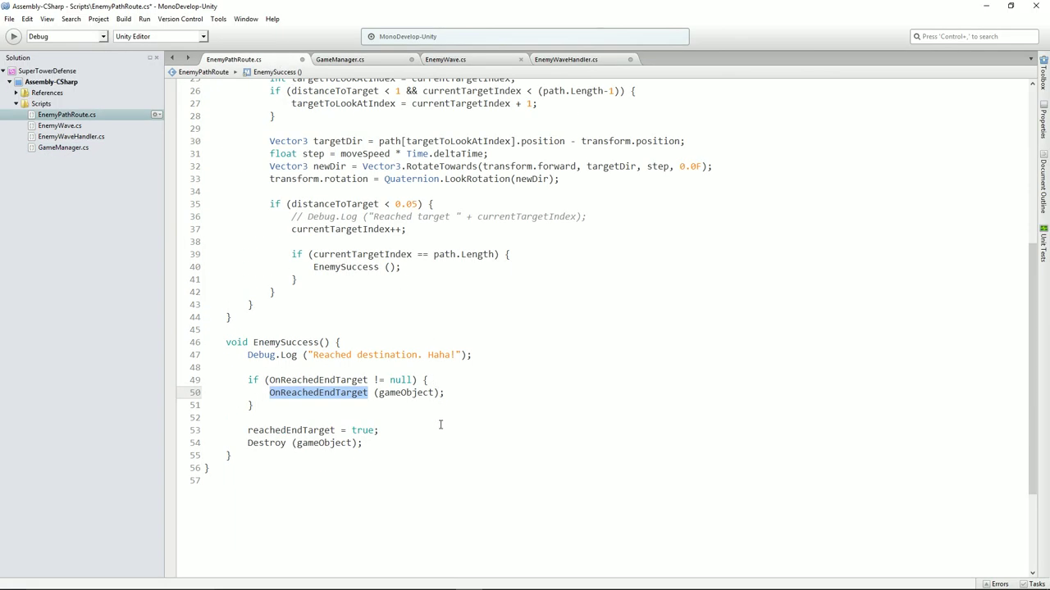
pyautogui.click(342, 407)
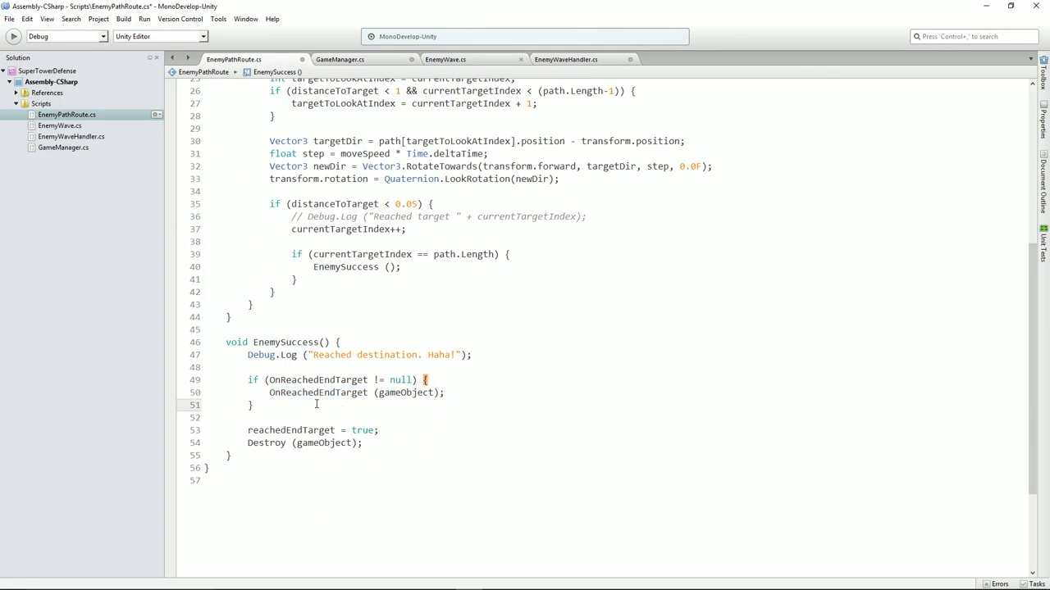
pyautogui.moveTo(269, 392); pyautogui.dragTo(444, 392)
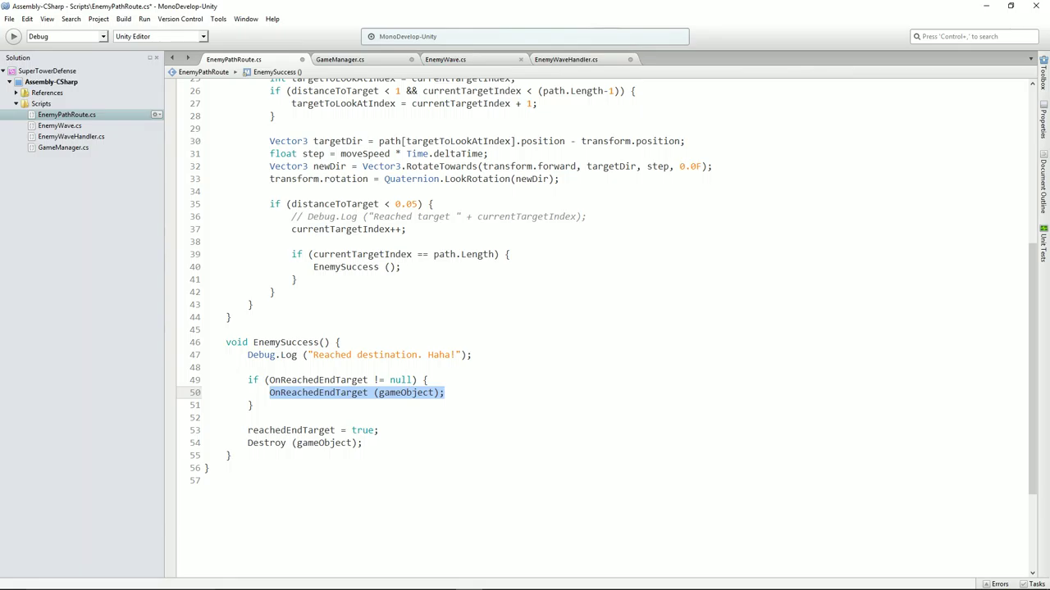
pyautogui.scroll(8, 351, 357)
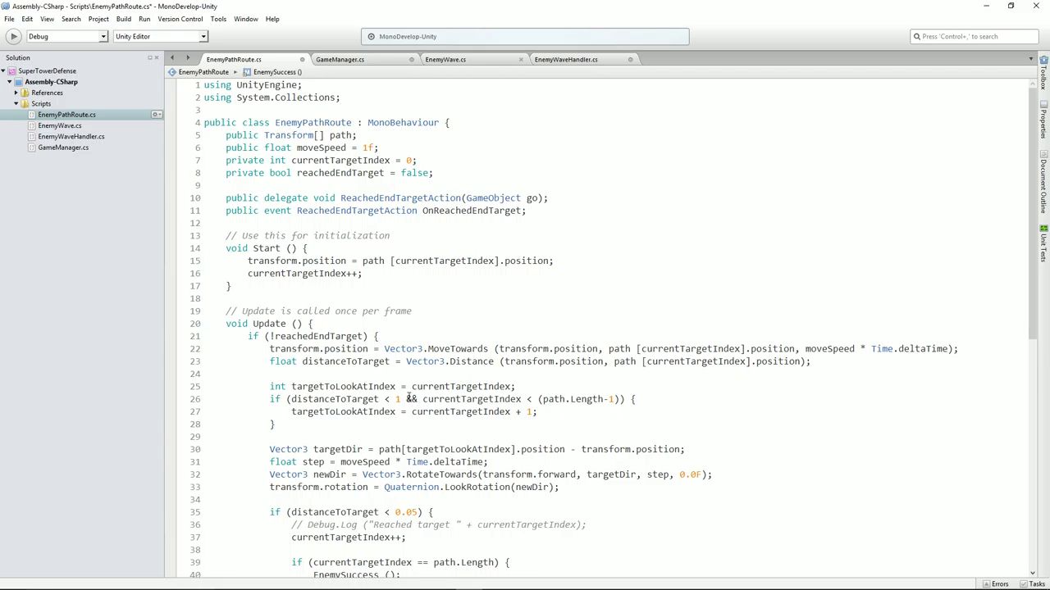
pyautogui.scroll(-5, 410, 397)
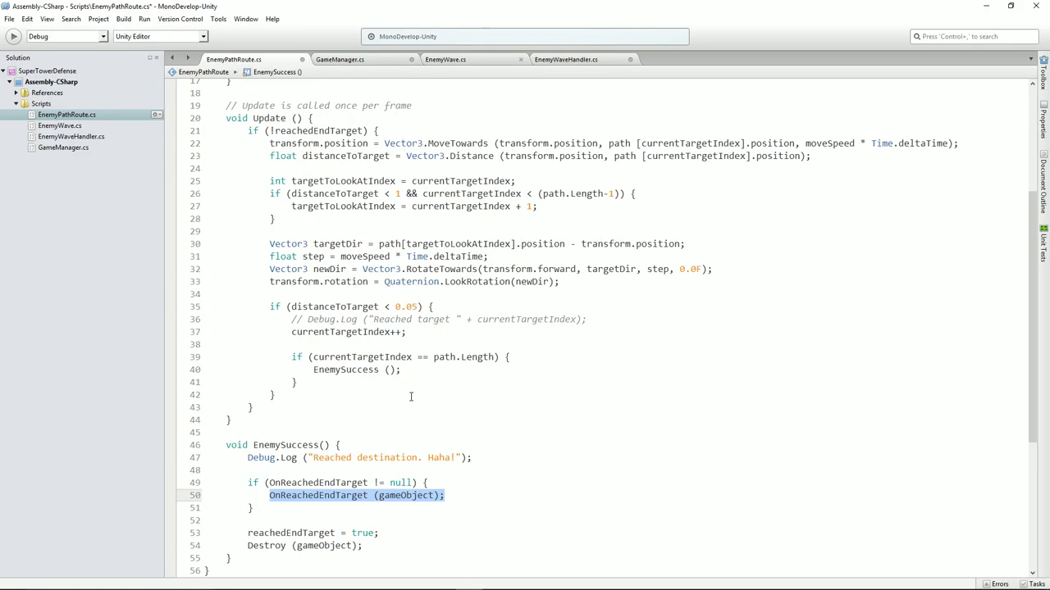
pyautogui.click(269, 495)
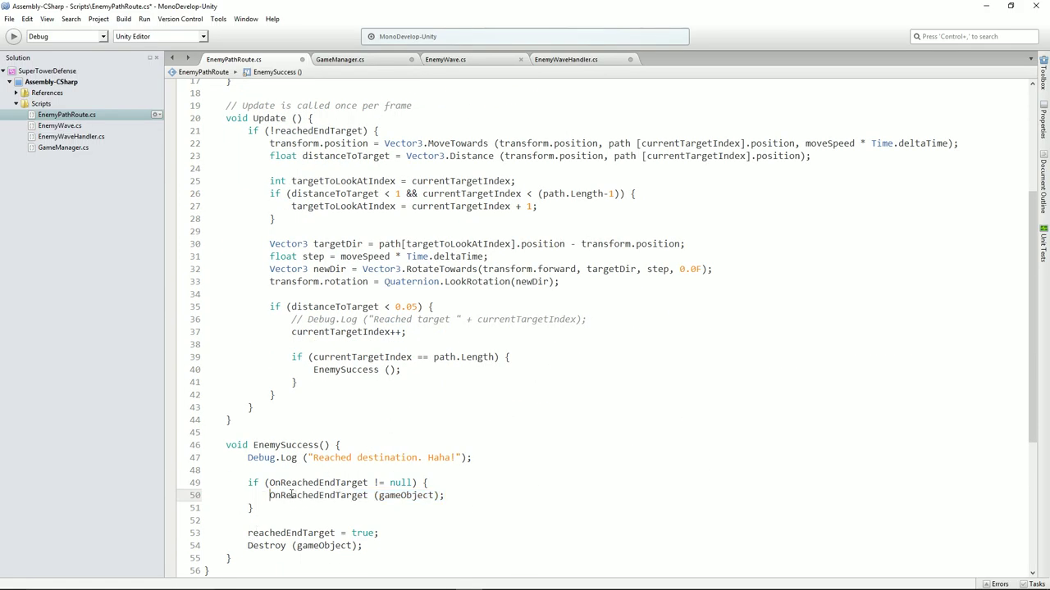
pyautogui.doubleClick(405, 496)
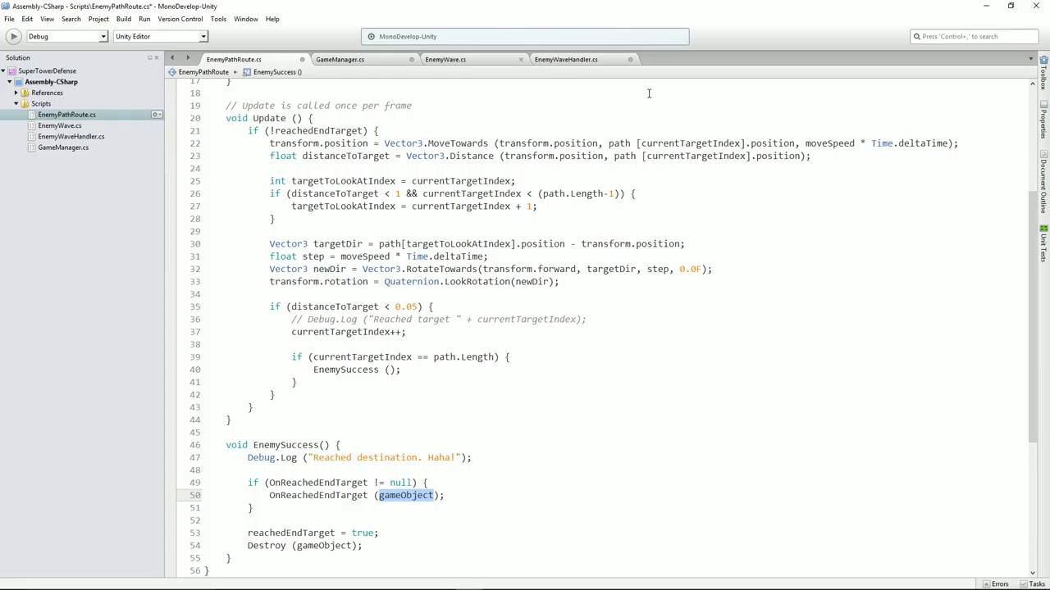
pyautogui.click(555, 60)
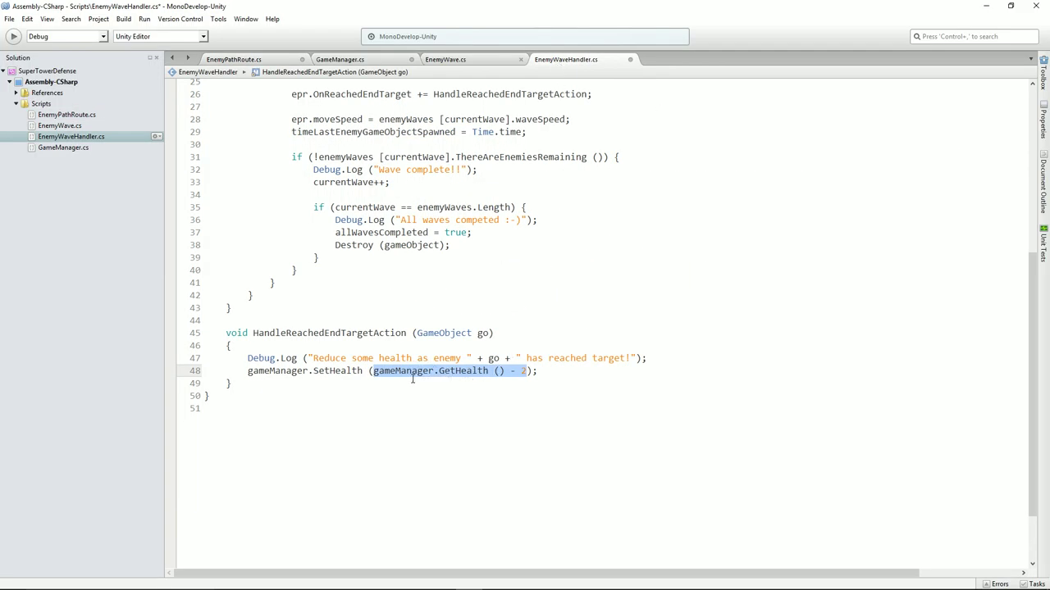
pyautogui.scroll(5, 453, 369)
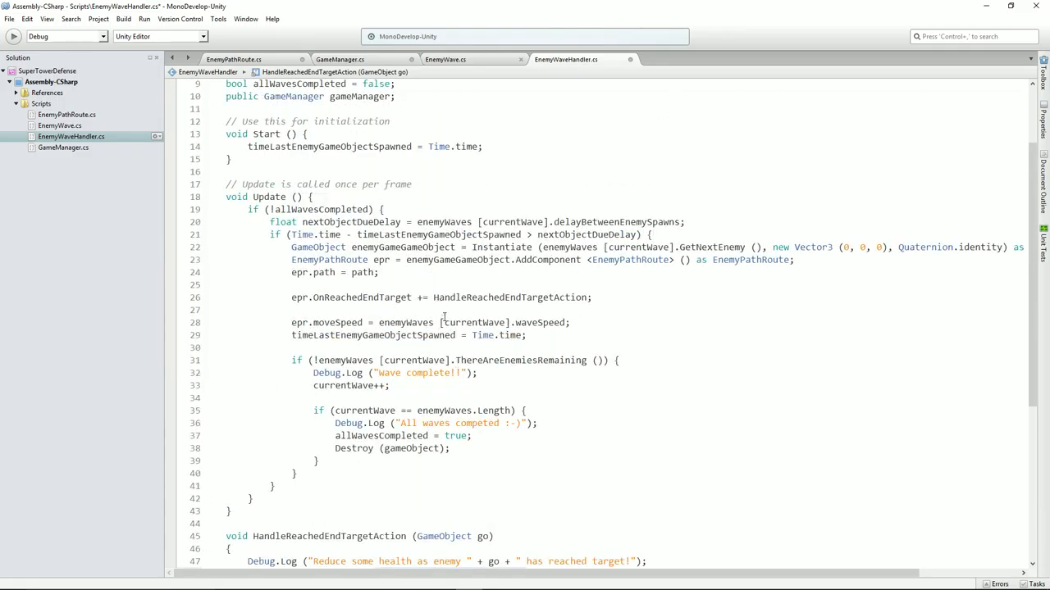
pyautogui.scroll(1, 446, 314)
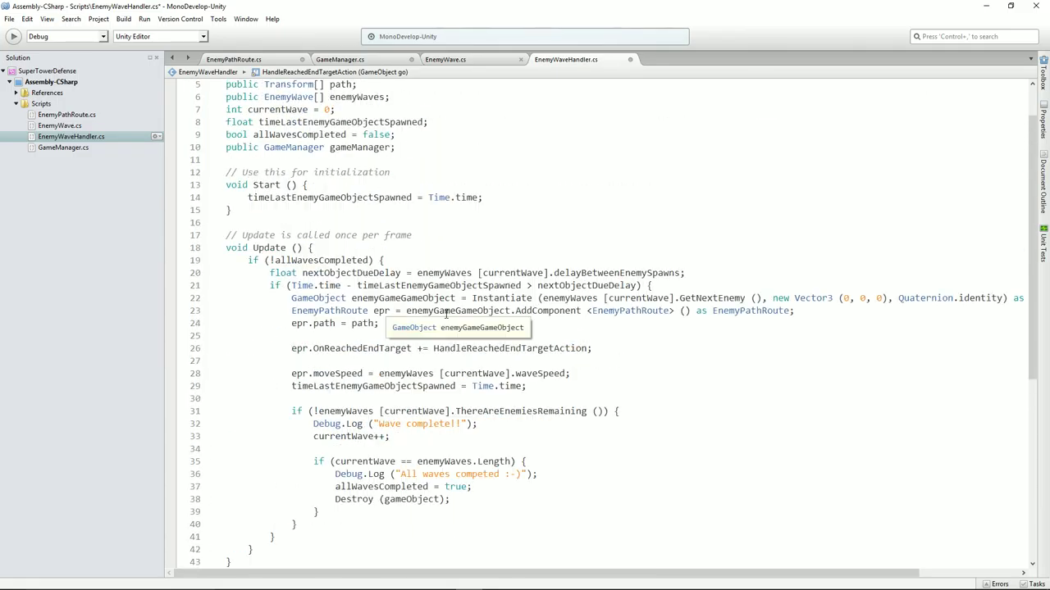
pyautogui.scroll(1, 553, 322)
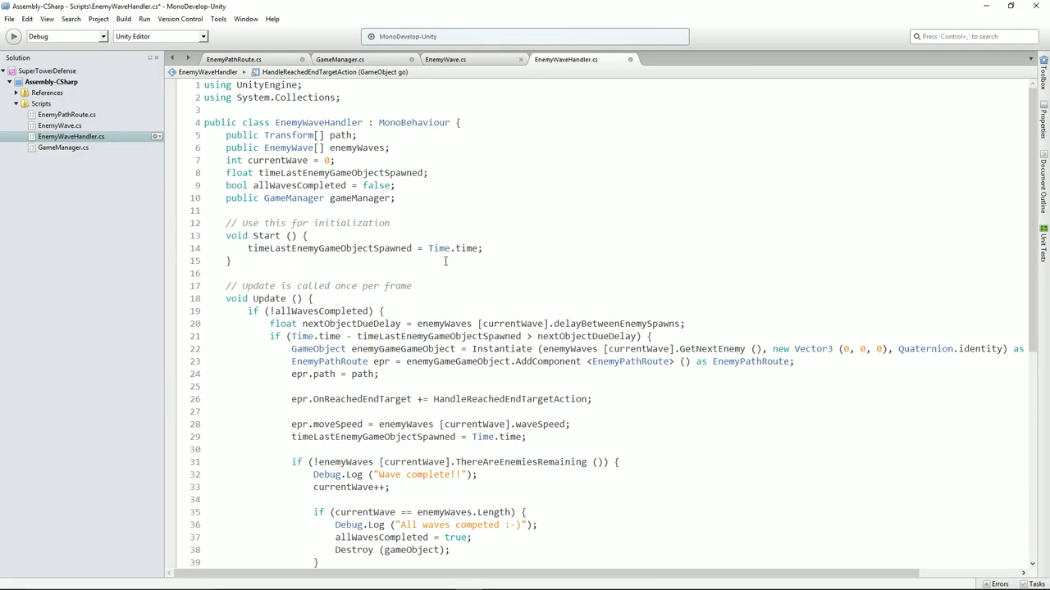
pyautogui.moveTo(227, 197); pyautogui.dragTo(411, 201)
pyautogui.scroll(-4, 439, 304)
pyautogui.scroll(-4, 438, 304)
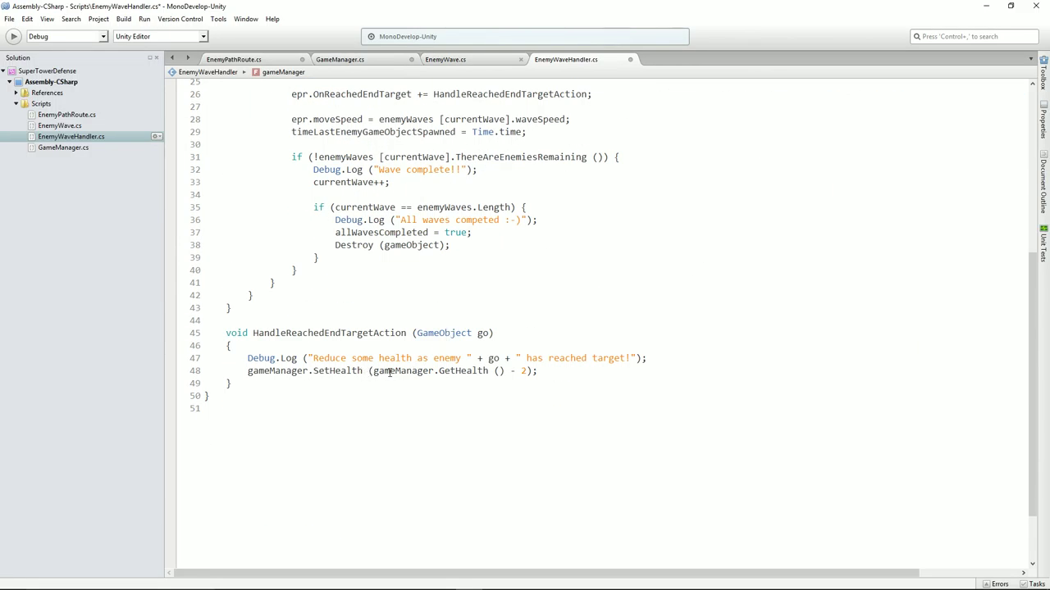
pyautogui.moveTo(373, 370); pyautogui.dragTo(456, 371)
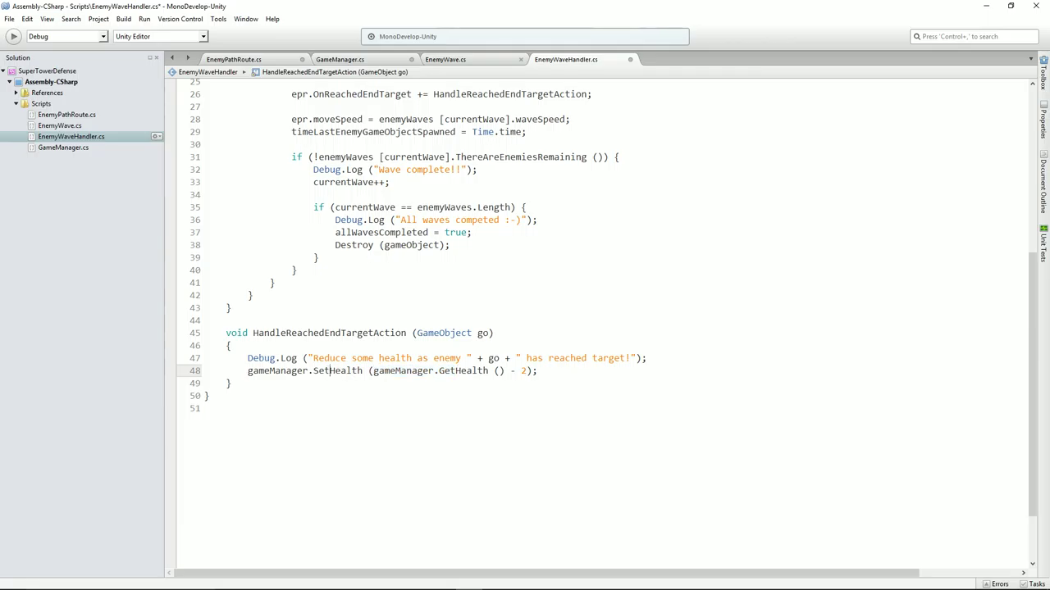
pyautogui.doubleClick(332, 371)
pyautogui.click(530, 370)
pyautogui.moveTo(373, 371); pyautogui.dragTo(526, 371)
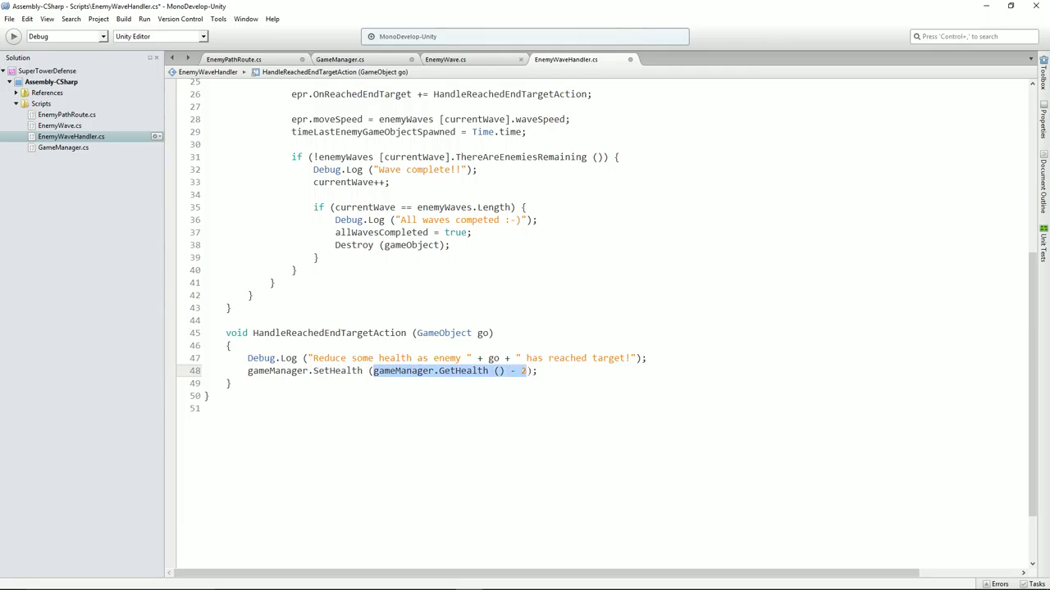
pyautogui.click(374, 388)
pyautogui.moveTo(248, 370); pyautogui.dragTo(510, 370)
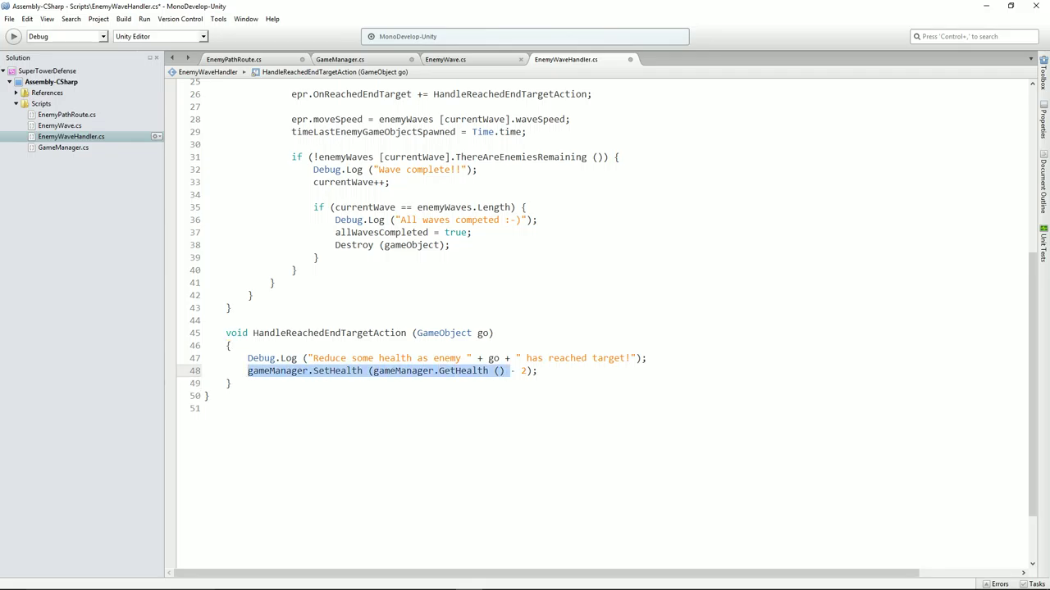
pyautogui.click(433, 382)
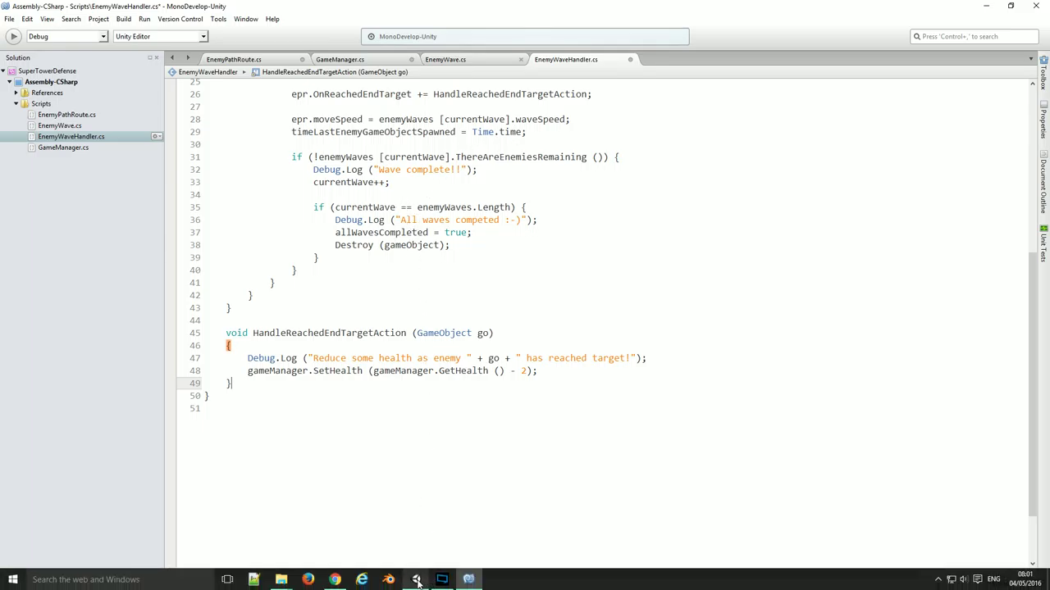
# Assign the GameManager object to EnemyWaveHandler's Game Manager field, then return to MonoDevelop
pyautogui.click(427, 583)
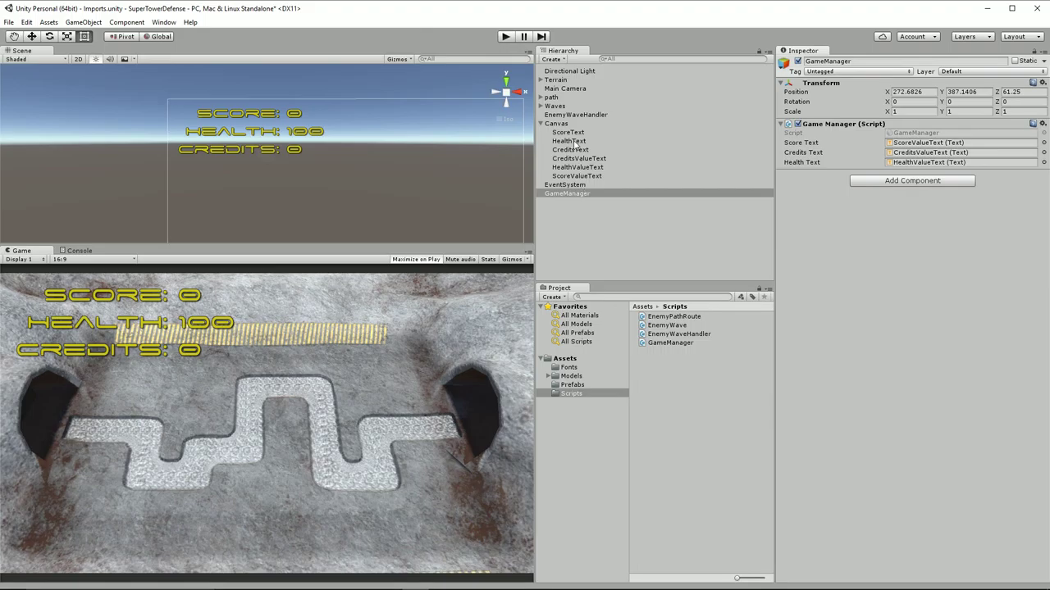
pyautogui.click(577, 115)
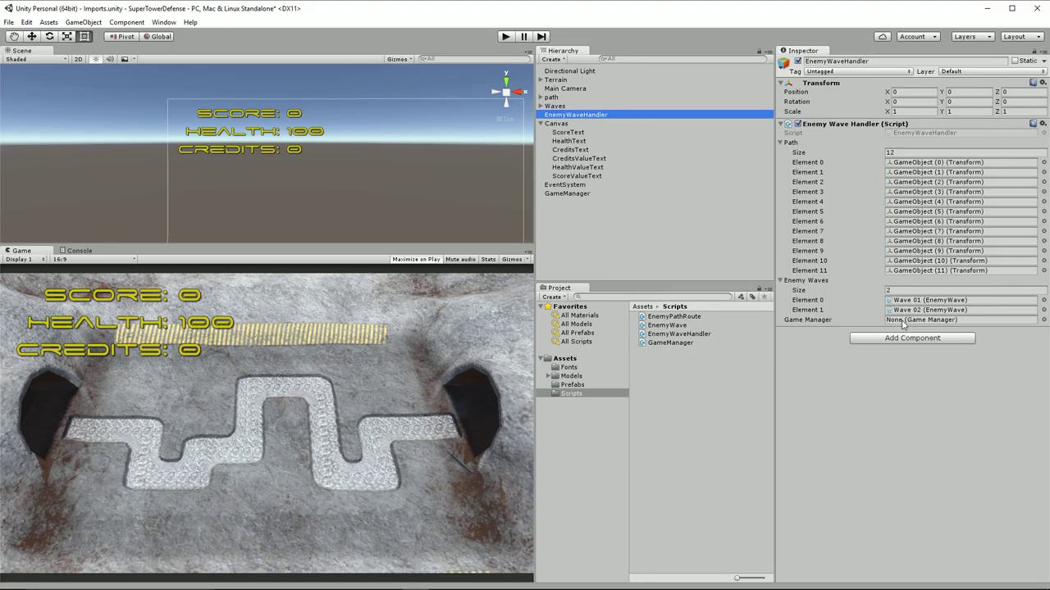
pyautogui.moveTo(552, 197); pyautogui.dragTo(891, 323)
pyautogui.click(566, 193)
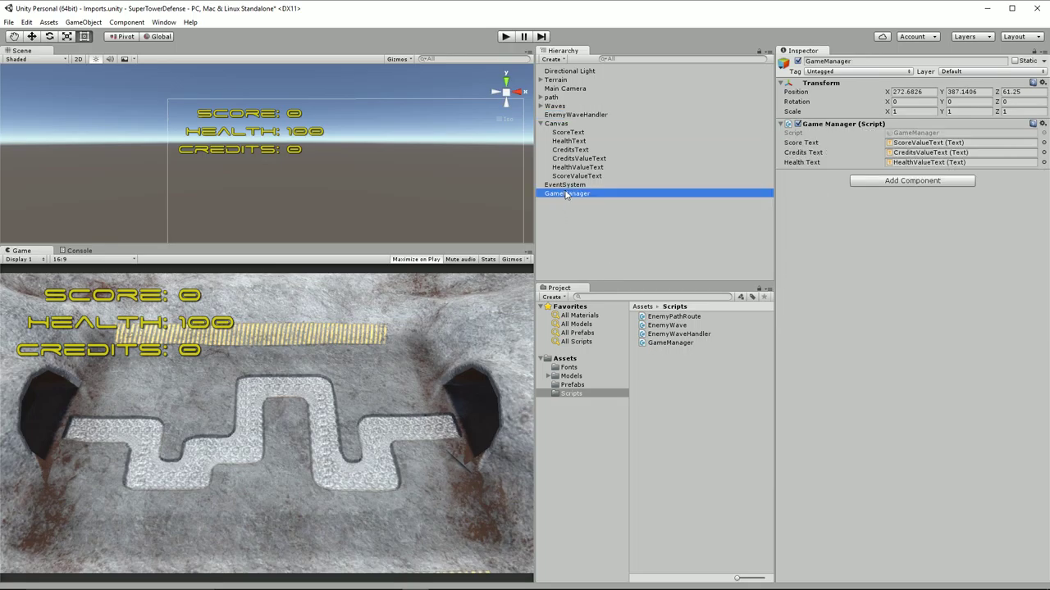
pyautogui.click(565, 117)
pyautogui.moveTo(564, 195); pyautogui.dragTo(899, 327)
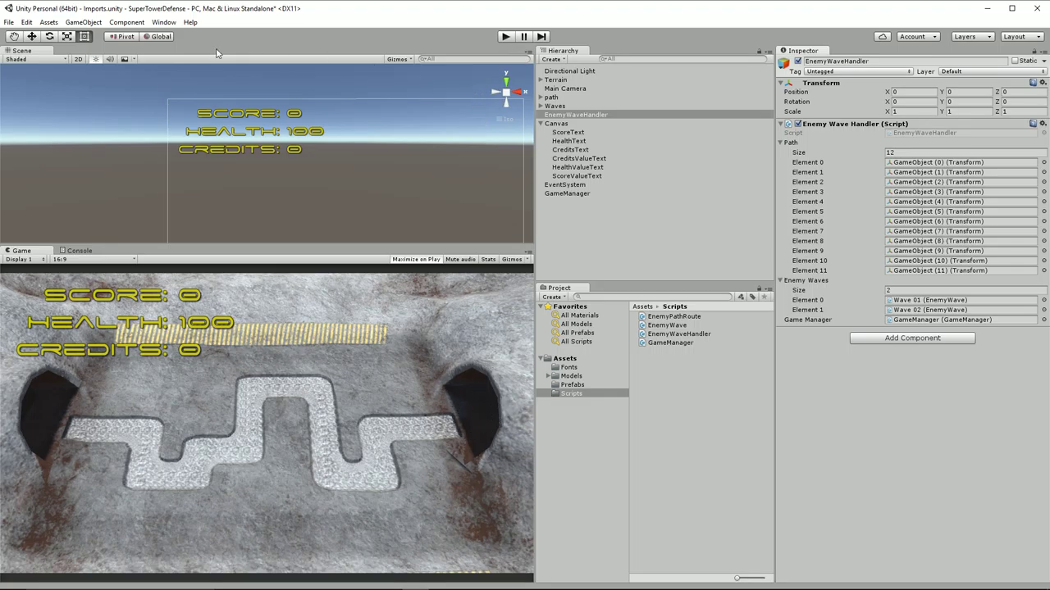
pyautogui.click(442, 580)
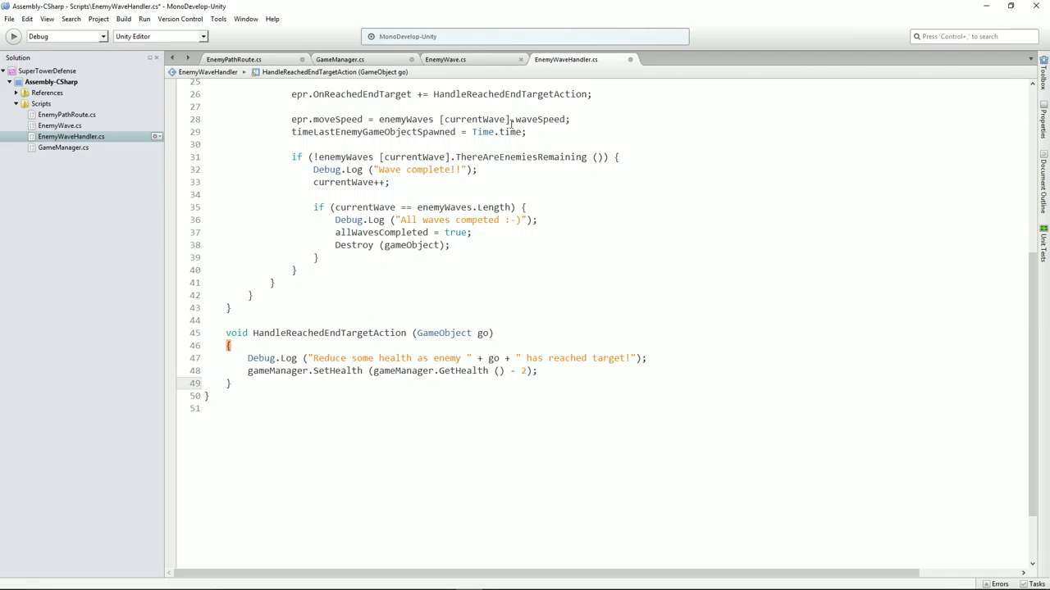
# Review OnReachedEndTarget in EnemyPathRoute.cs and the health-minus-2 handler in EnemyWaveHandler.cs
pyautogui.click(246, 62)
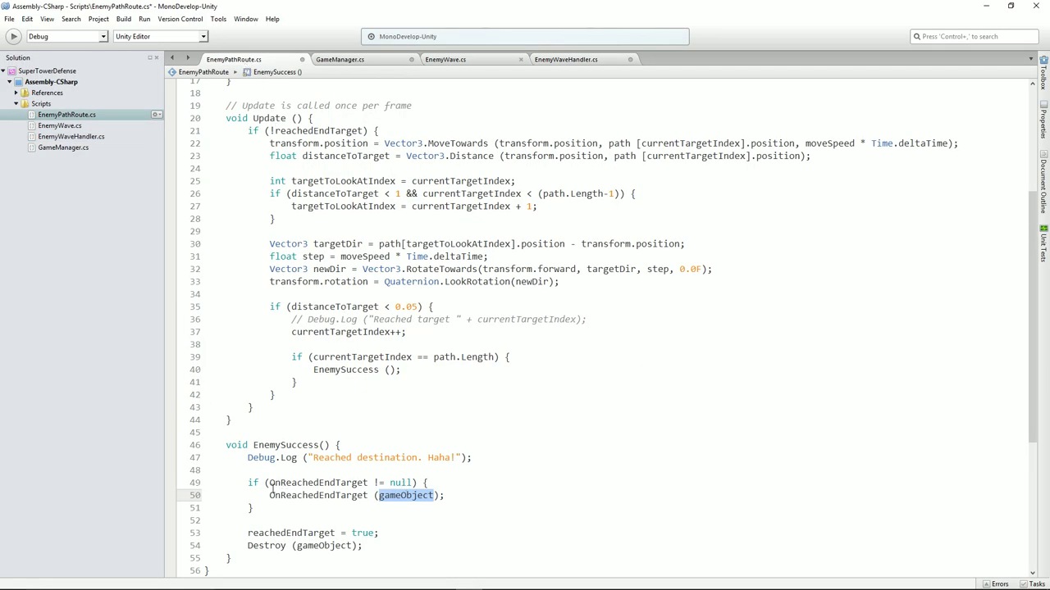
pyautogui.moveTo(270, 495); pyautogui.dragTo(444, 496)
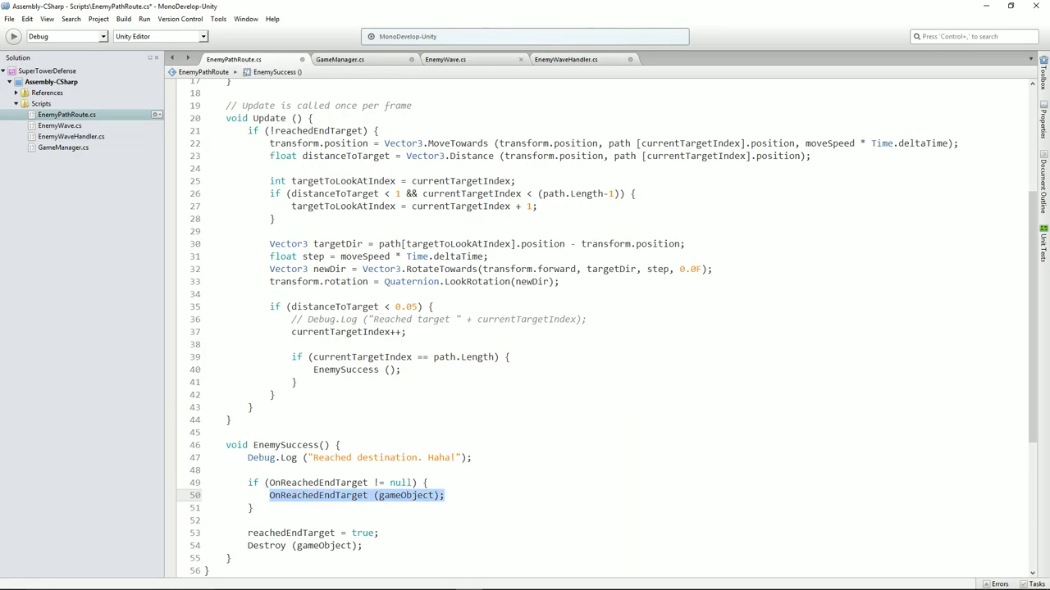
pyautogui.click(551, 62)
pyautogui.moveTo(248, 370); pyautogui.dragTo(537, 371)
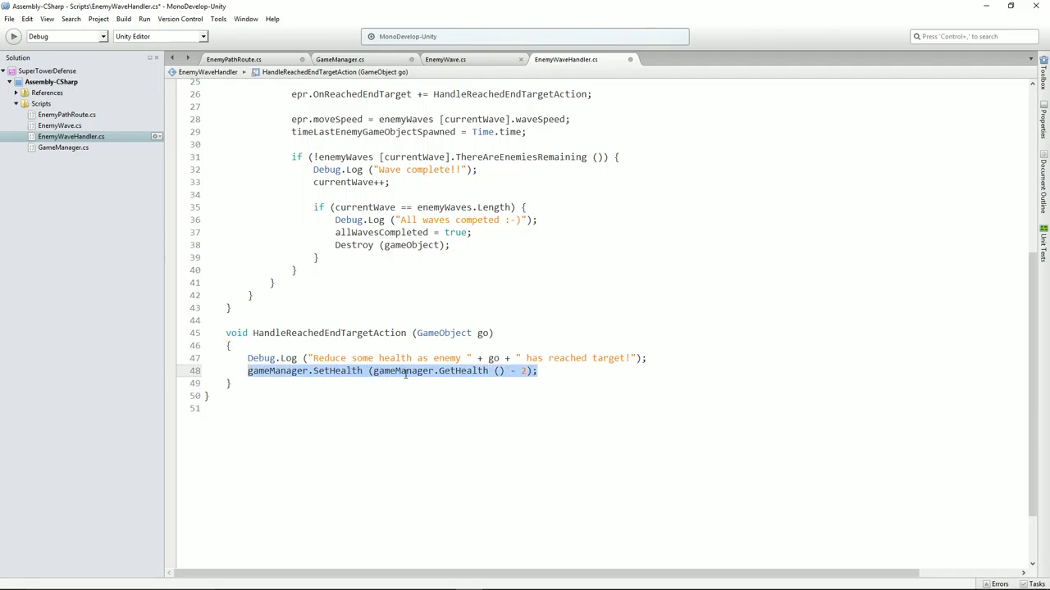
pyautogui.moveTo(253, 333); pyautogui.dragTo(422, 343)
pyautogui.moveTo(249, 372); pyautogui.dragTo(537, 370)
pyautogui.click(485, 335)
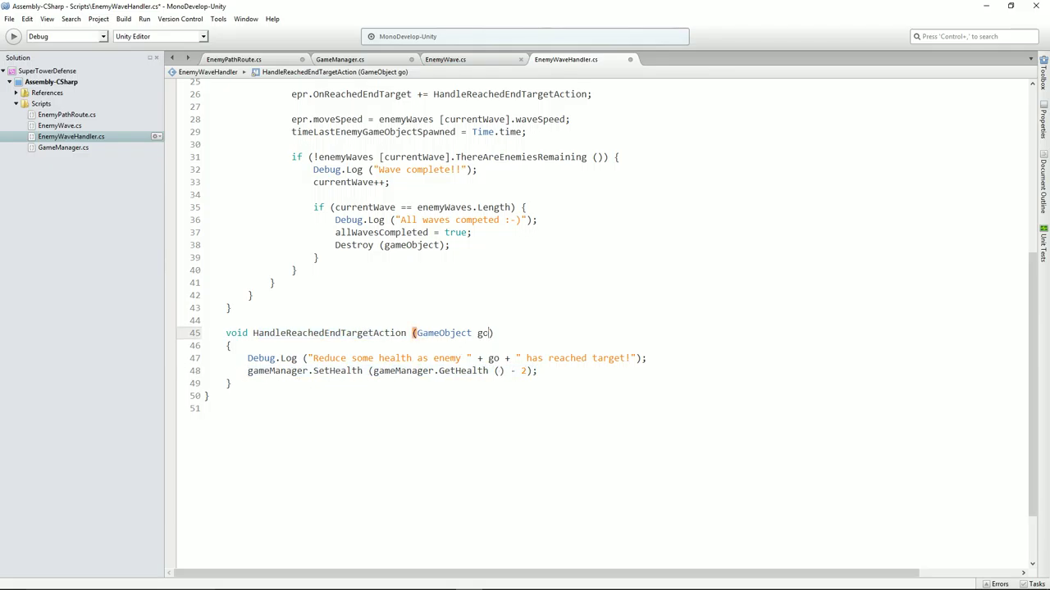
pyautogui.click(492, 359)
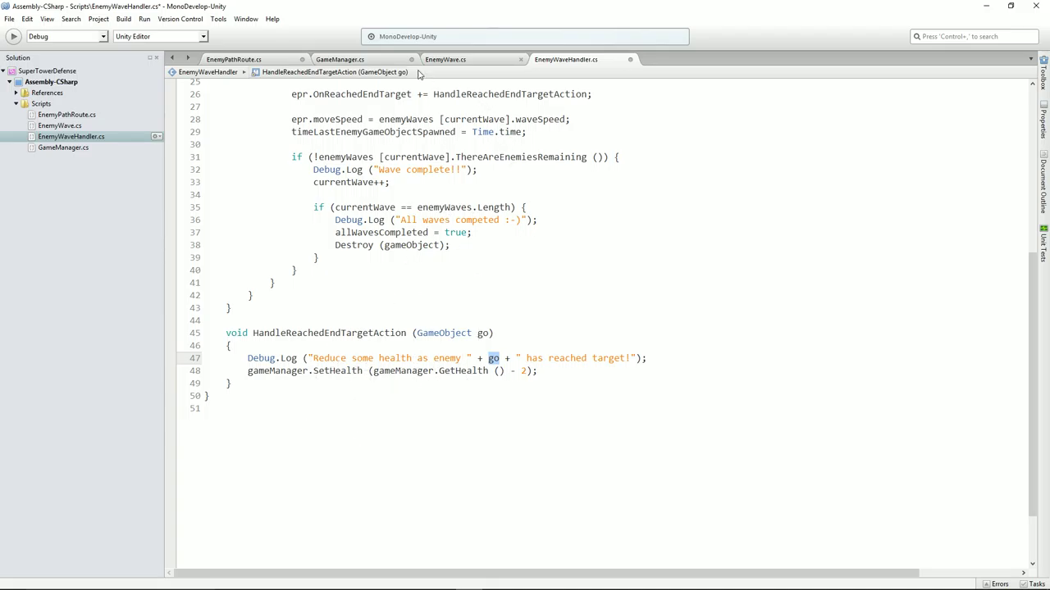
# Review GameManager.cs's SetHealth logging, storing and displaying health, then switch to Unity
pyautogui.click(339, 62)
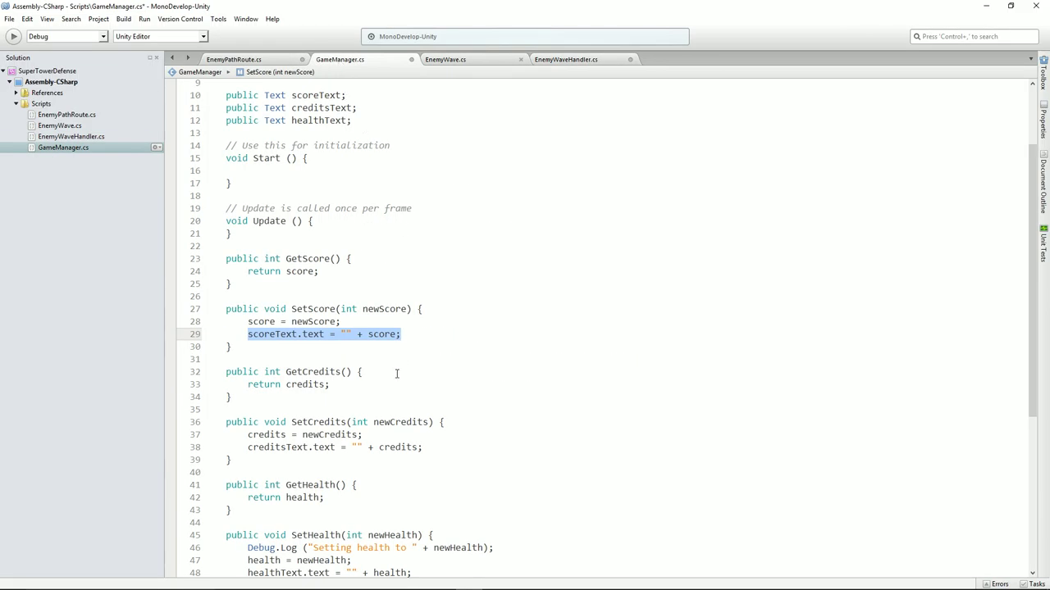
pyautogui.scroll(-4, 396, 374)
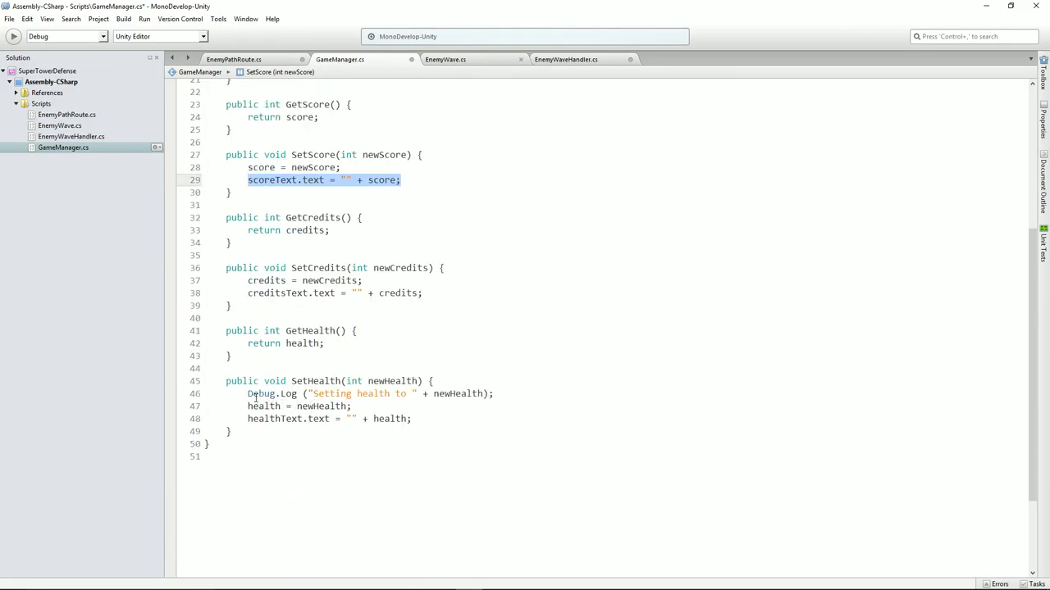
pyautogui.moveTo(249, 394); pyautogui.dragTo(493, 395)
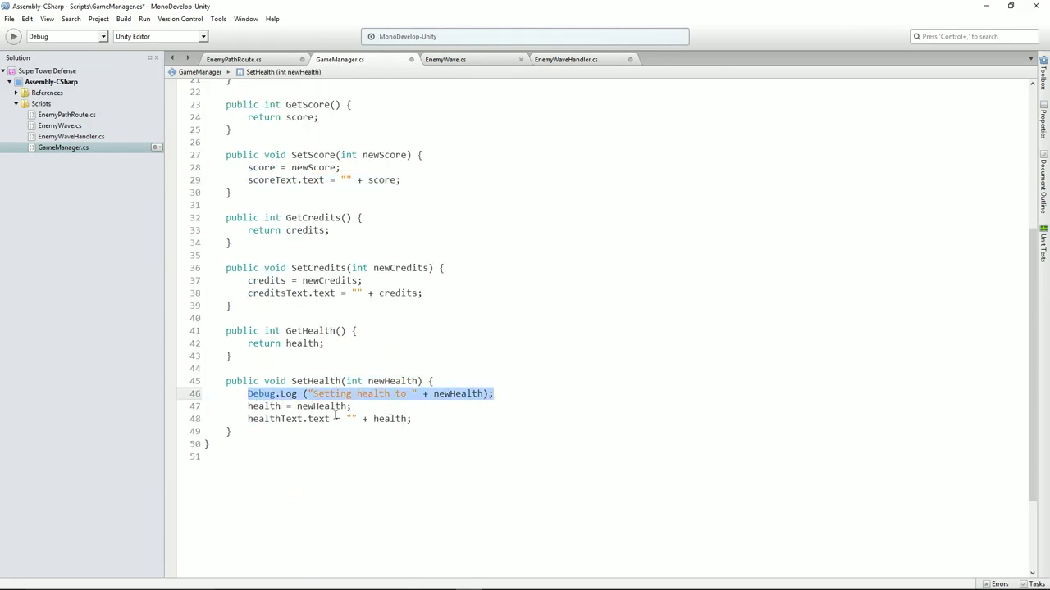
pyautogui.moveTo(252, 406); pyautogui.dragTo(351, 407)
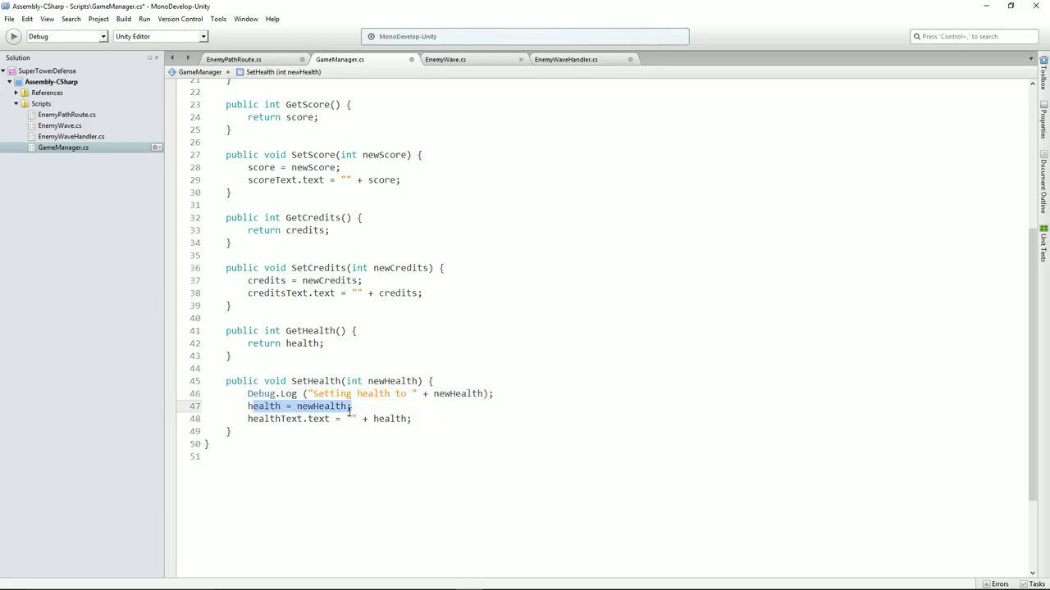
pyautogui.moveTo(248, 420); pyautogui.dragTo(411, 419)
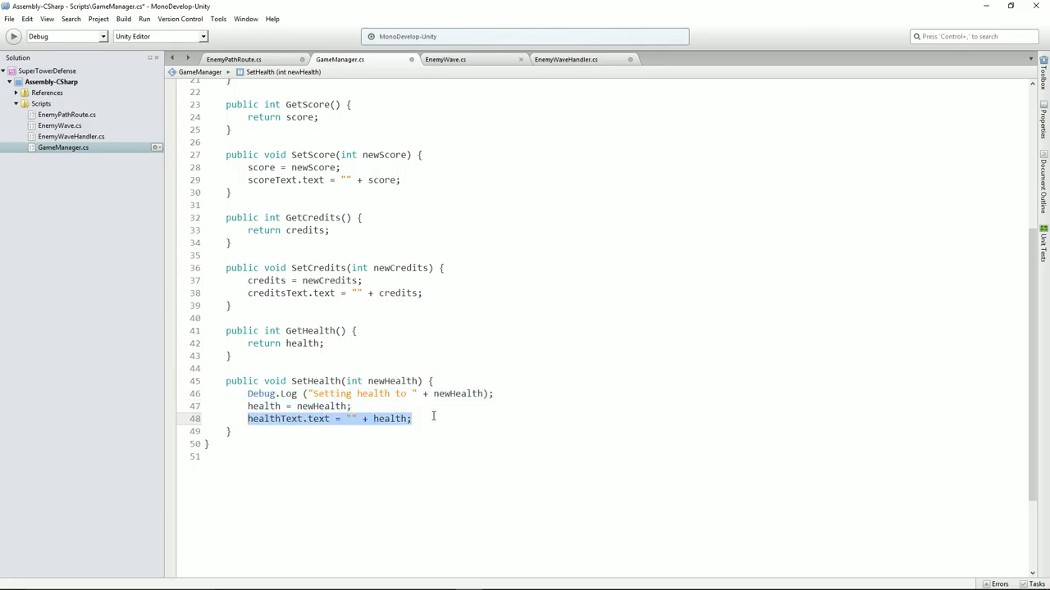
pyautogui.scroll(7, 386, 367)
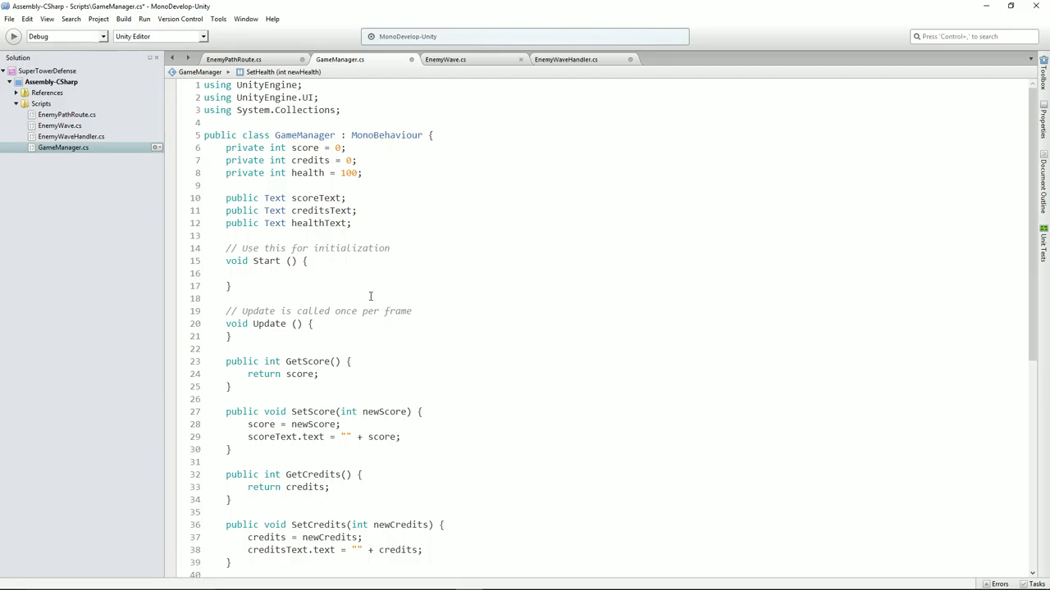
pyautogui.hotkey('alt', 'Tab')
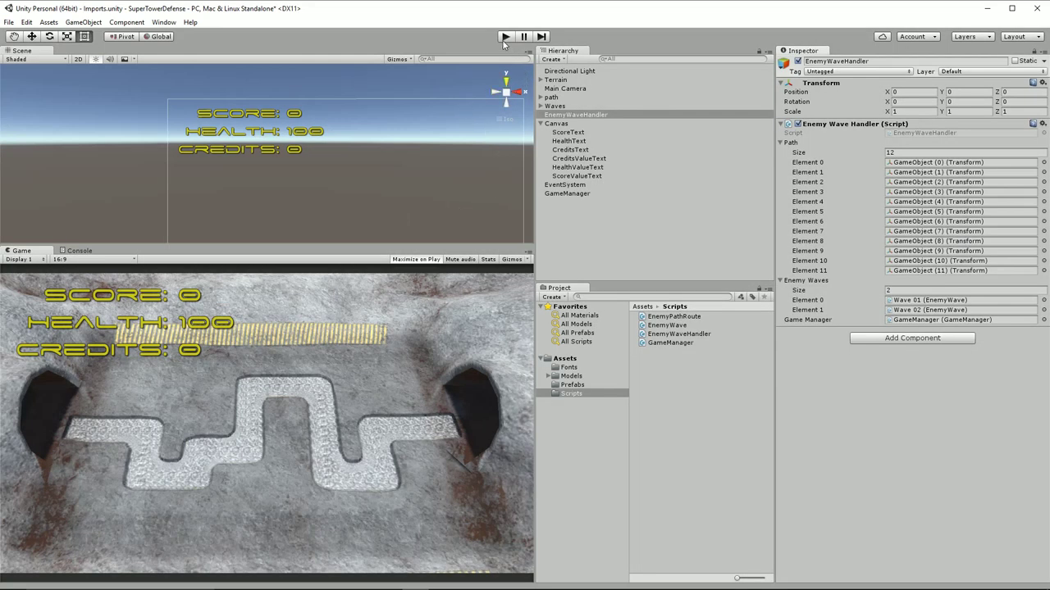
# Play the game so enemies lower Health to 68, and postpone the AVG restart prompt
pyautogui.click(505, 36)
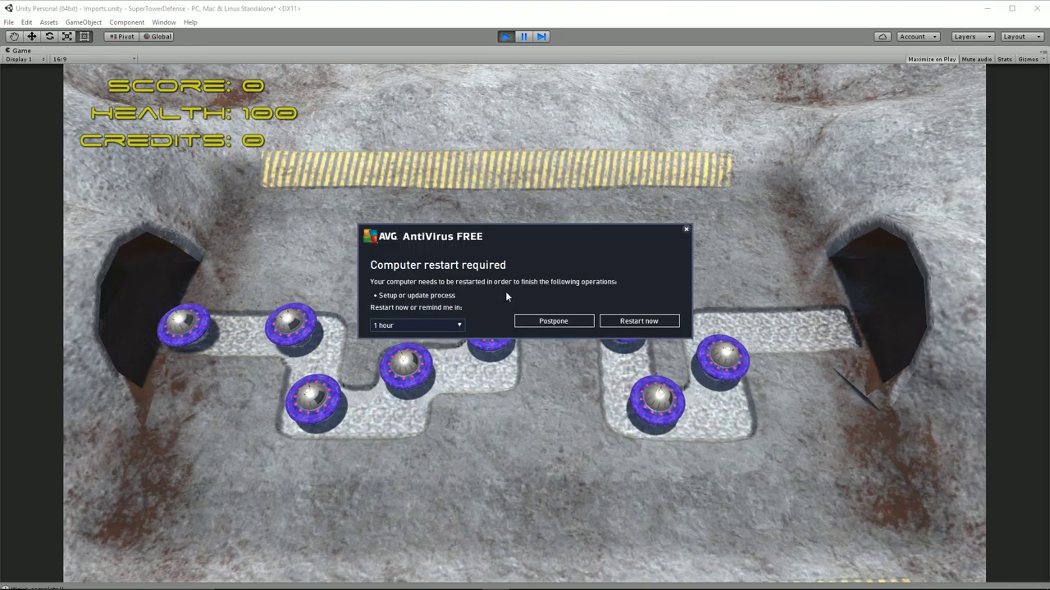
pyautogui.click(551, 321)
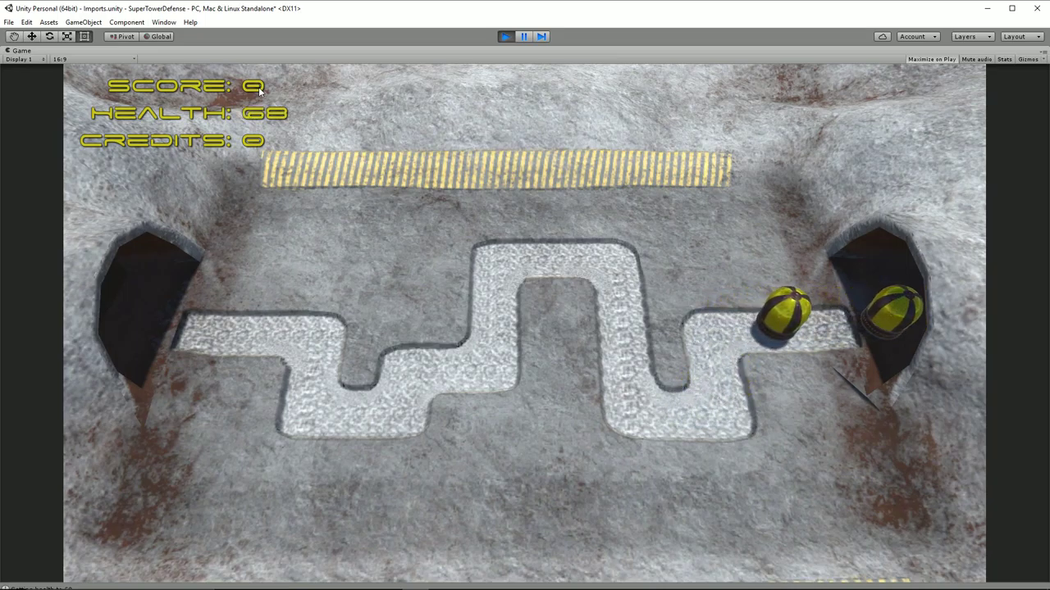
# Stop the game and preview GameManager.cs's SetHealth source in the Inspector
pyautogui.click(505, 37)
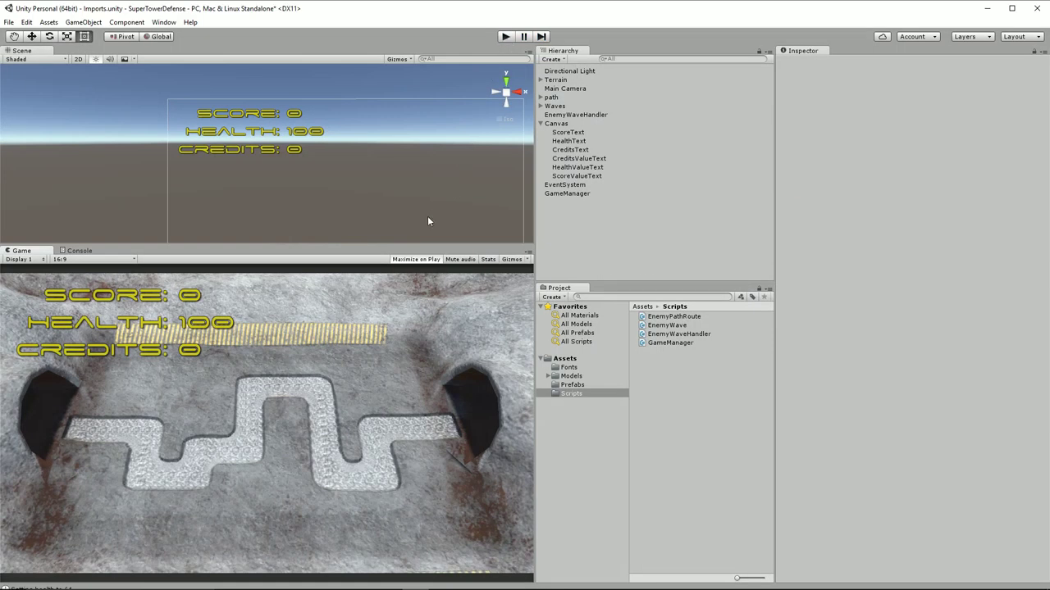
pyautogui.click(682, 343)
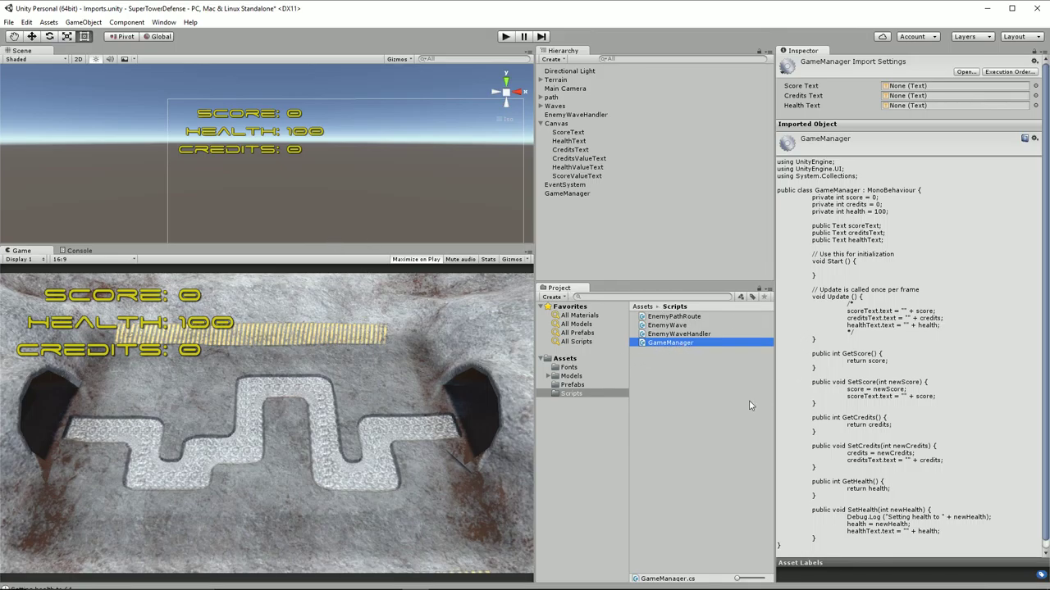
pyautogui.click(840, 361)
pyautogui.scroll(-1, 838, 361)
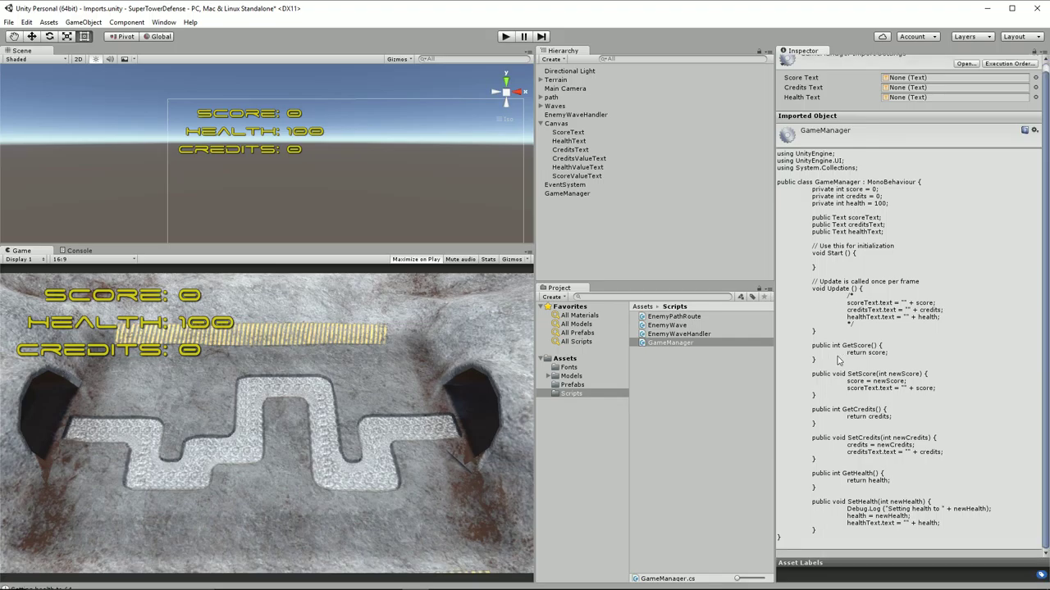
pyautogui.scroll(1, 838, 361)
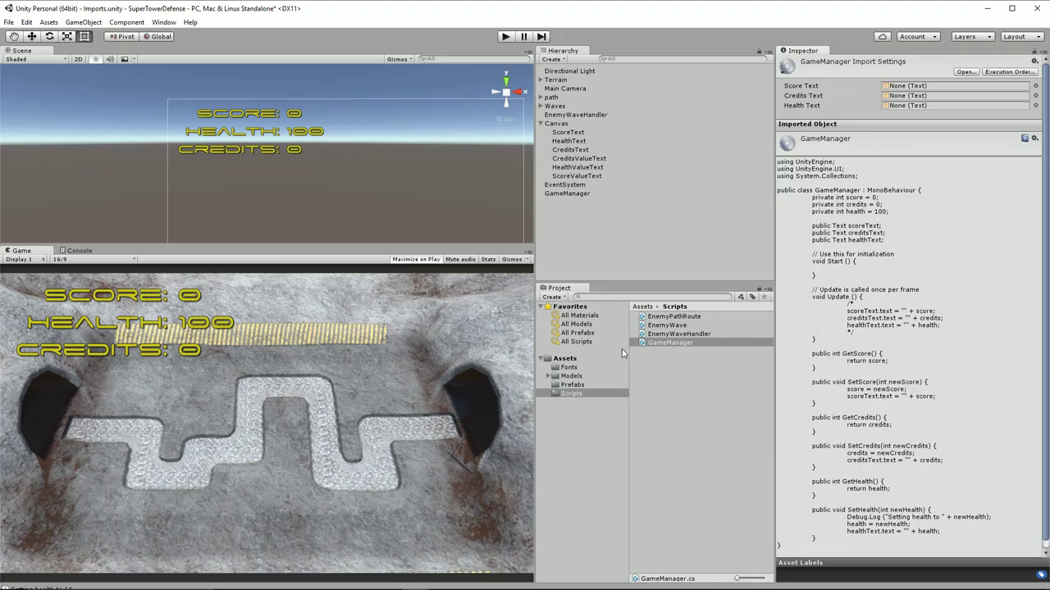